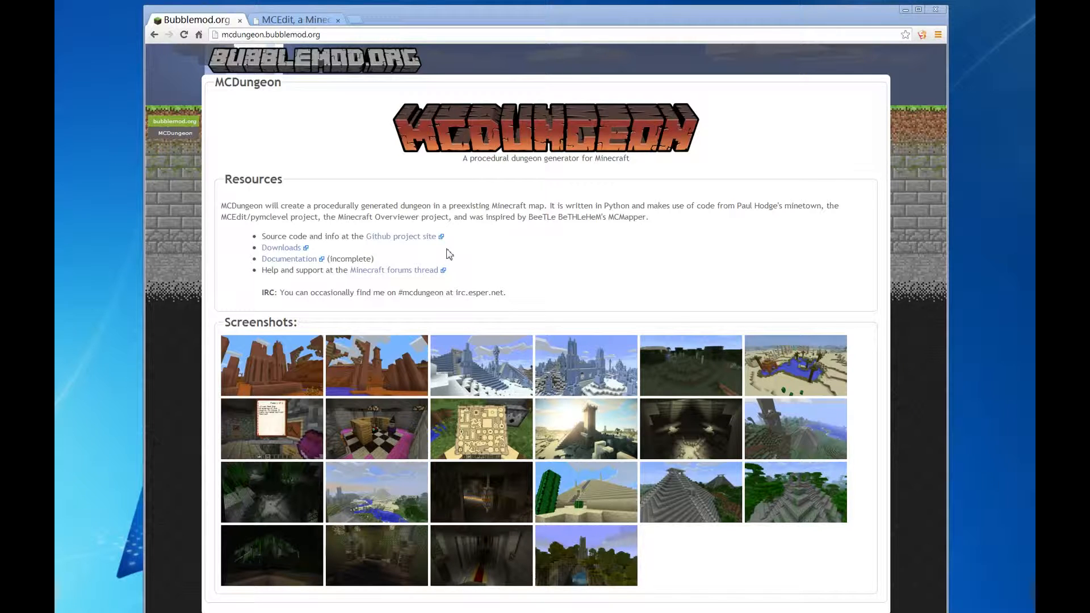
- Open the MCDungeon downloads, review the v0.12.2 release packages, and bring up the MCEdit web page
{"action": "left_click", "coordinate": [285, 248]}
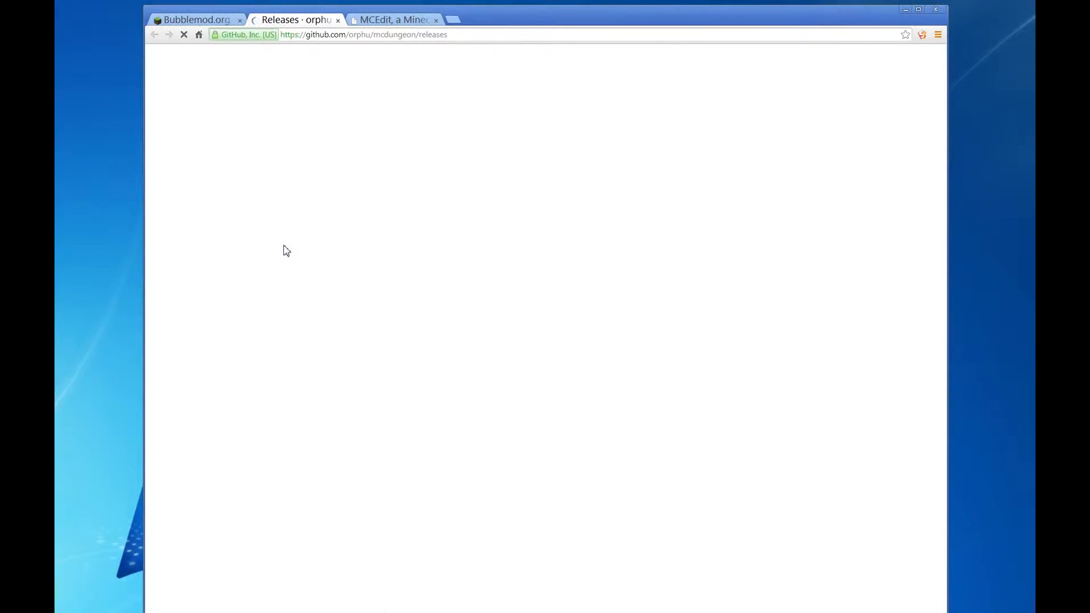
{"action": "scroll", "coordinate": [286, 250], "scroll_direction": "down", "scroll_amount": 8}
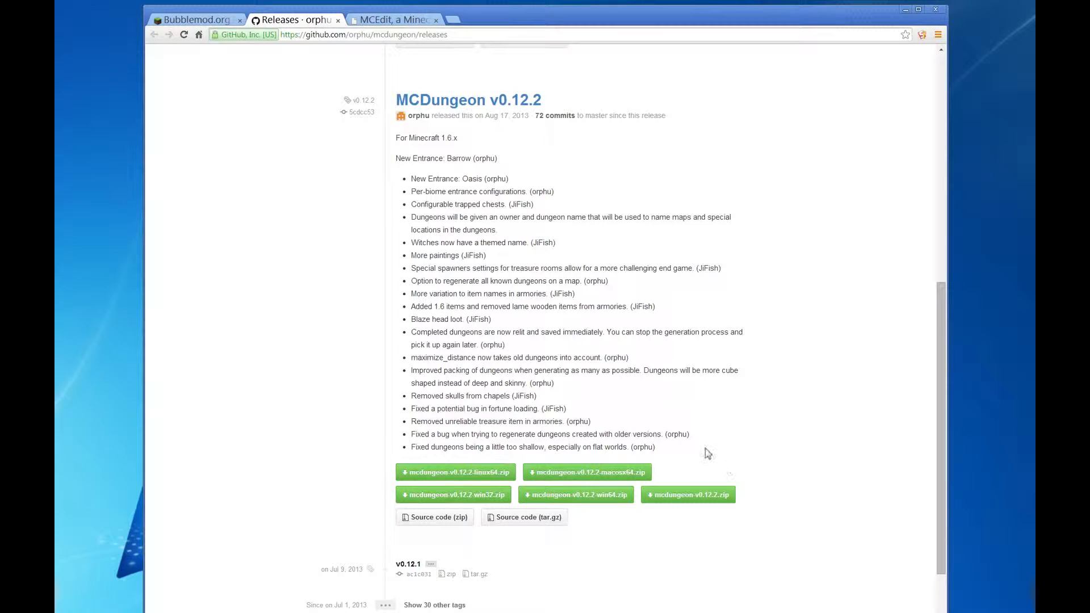
{"action": "left_click", "coordinate": [396, 20]}
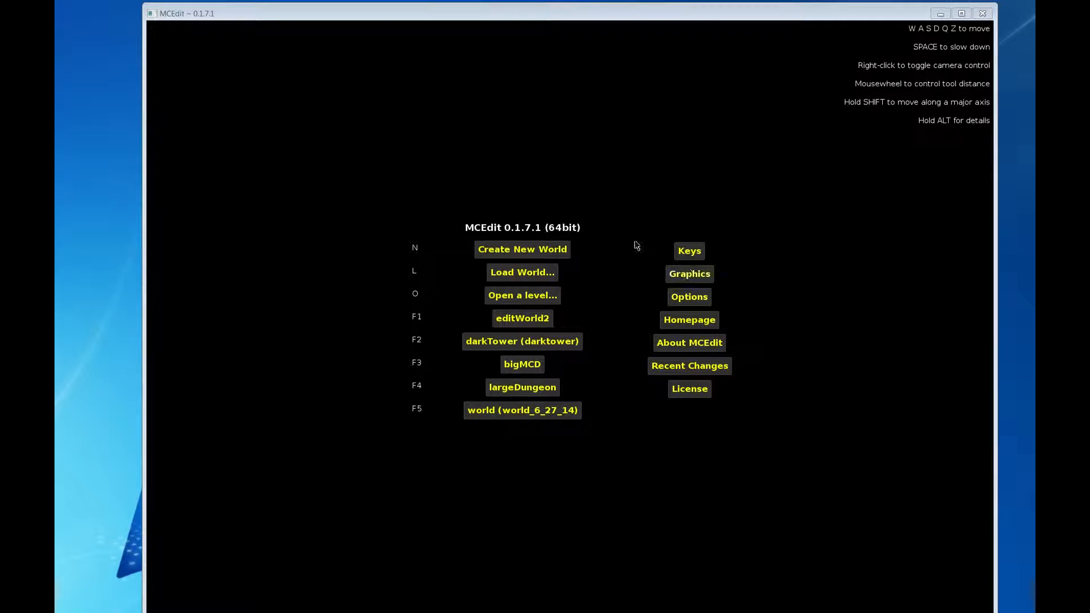
- Start creating a new world in MCEdit, with 32 East-West chunks and 32 North-South chunks
{"action": "left_click", "coordinate": [566, 251]}
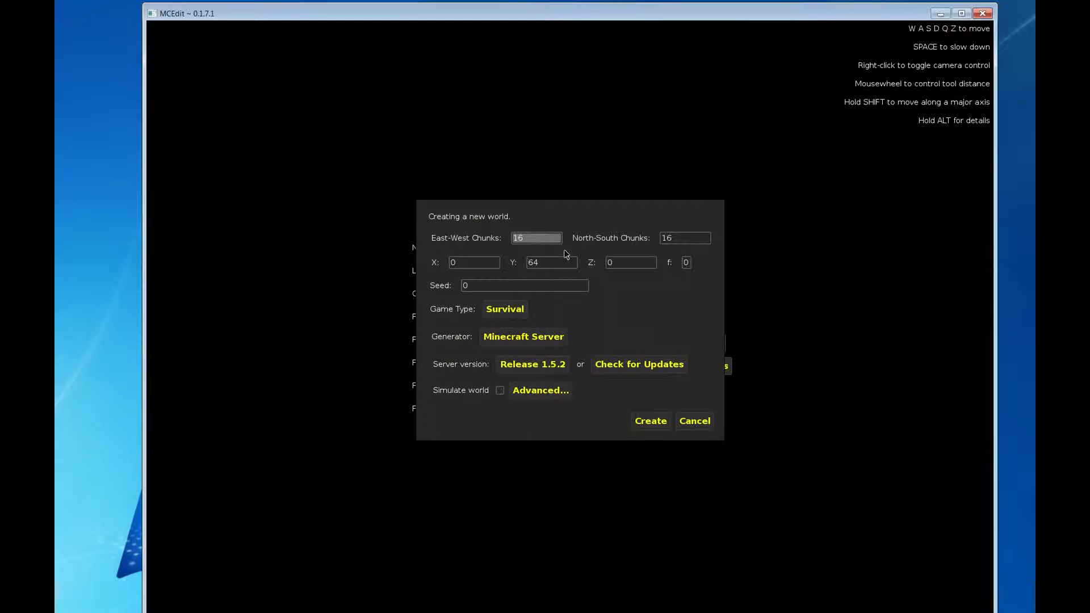
{"action": "left_click", "coordinate": [537, 241]}
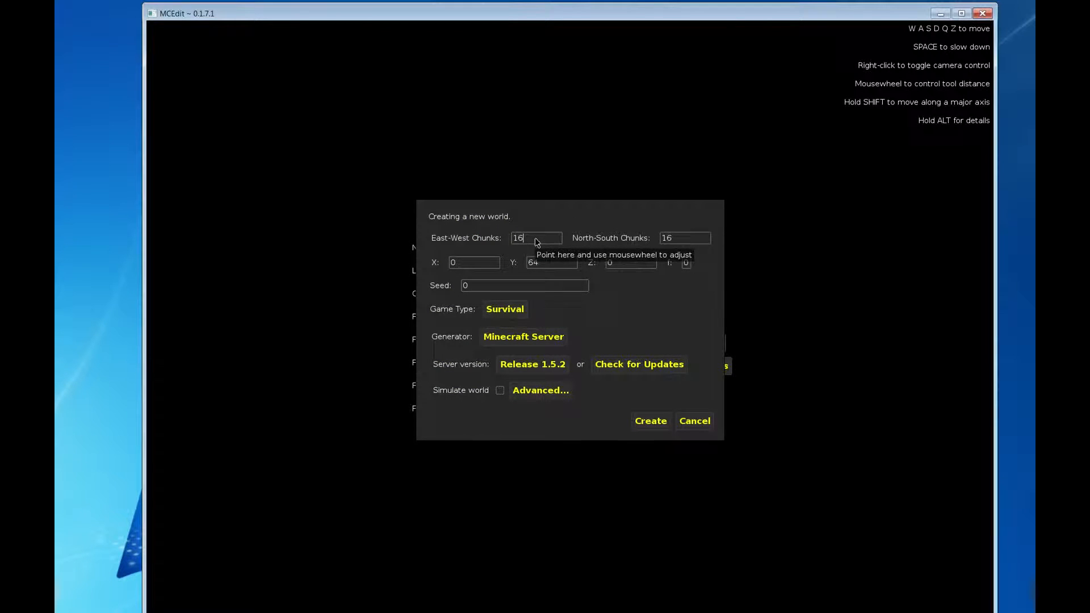
{"action": "key", "text": "BackSpace"}
{"action": "key", "text": "BackSpace"}
{"action": "type", "text": "32"}
{"action": "left_click", "coordinate": [679, 243]}
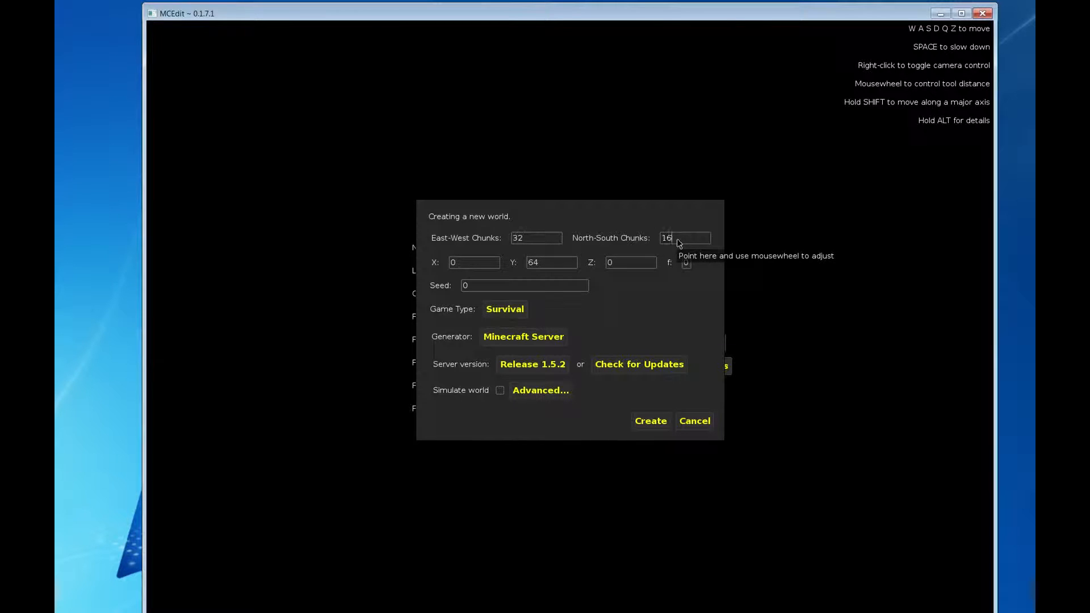
{"action": "key", "text": "BackSpace"}
{"action": "key", "text": "BackSpace"}
{"action": "type", "text": "32"}
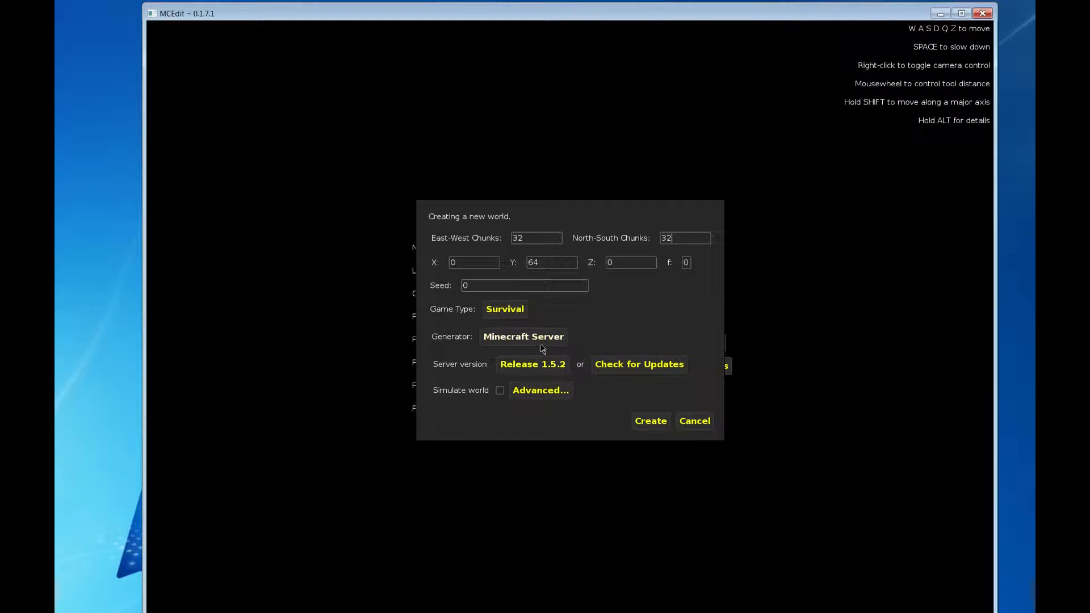
- Set the new world's game type to Creative and its generator to Flatland
{"action": "left_click", "coordinate": [516, 315]}
{"action": "left_click", "coordinate": [517, 317]}
{"action": "left_click", "coordinate": [517, 317]}
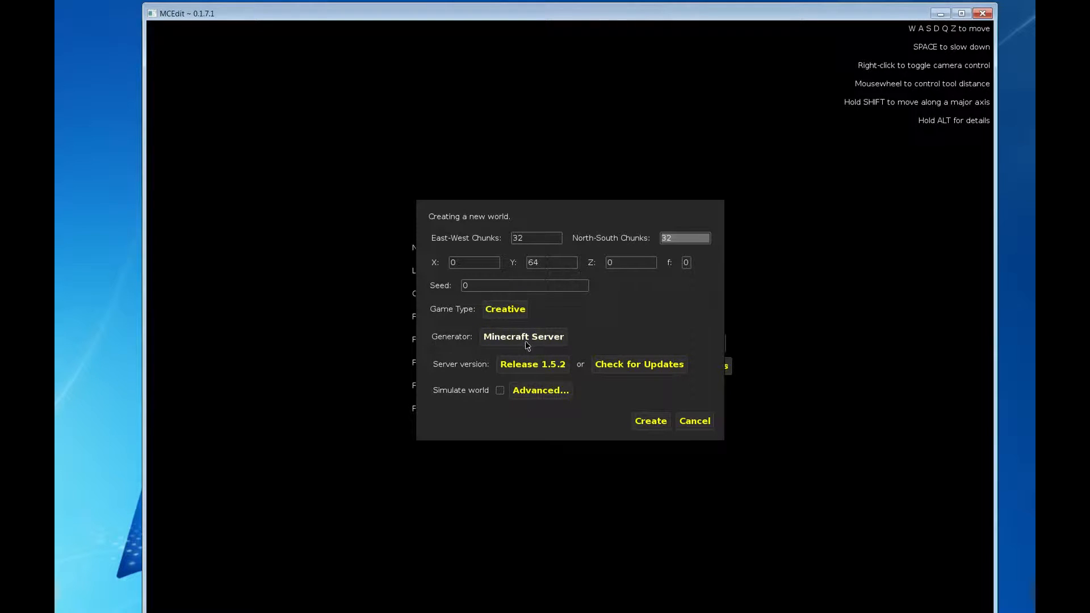
{"action": "left_click", "coordinate": [526, 341]}
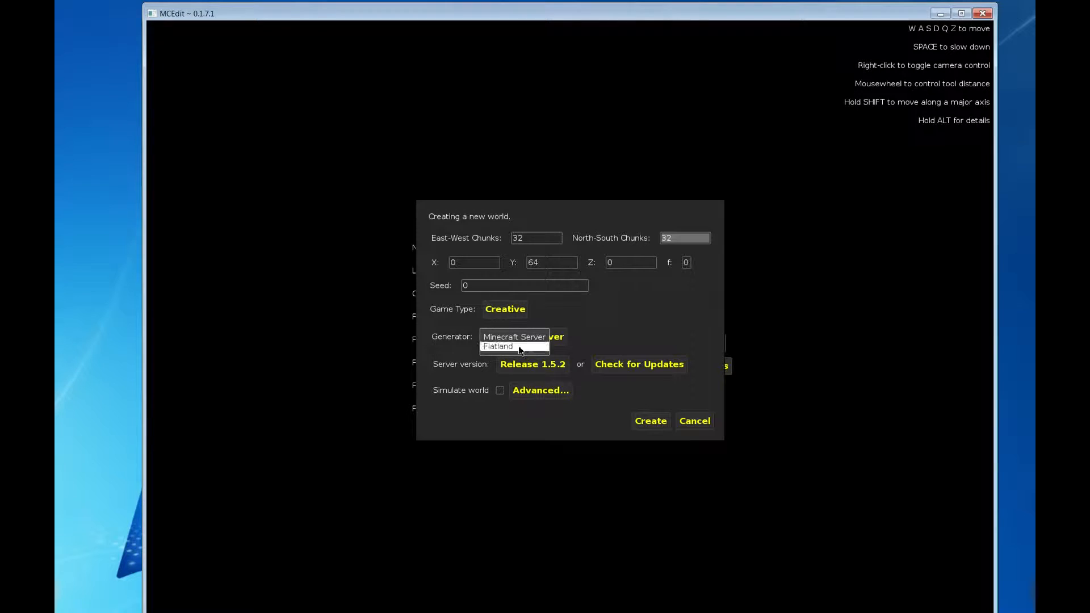
{"action": "left_click", "coordinate": [521, 348]}
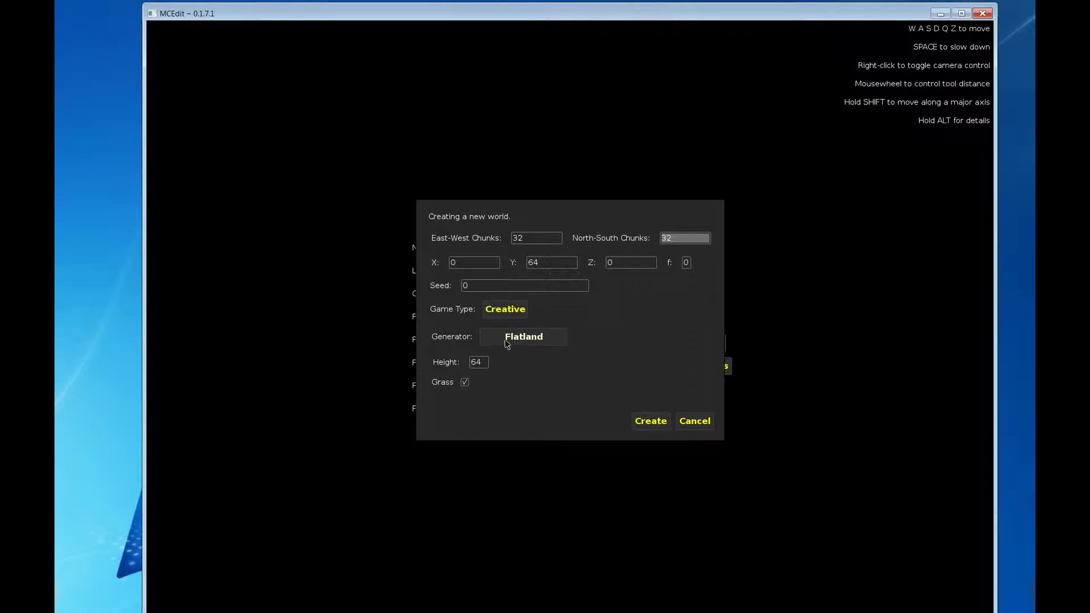
- Set the flatland height to 128 and create the world
{"action": "left_click", "coordinate": [487, 362]}
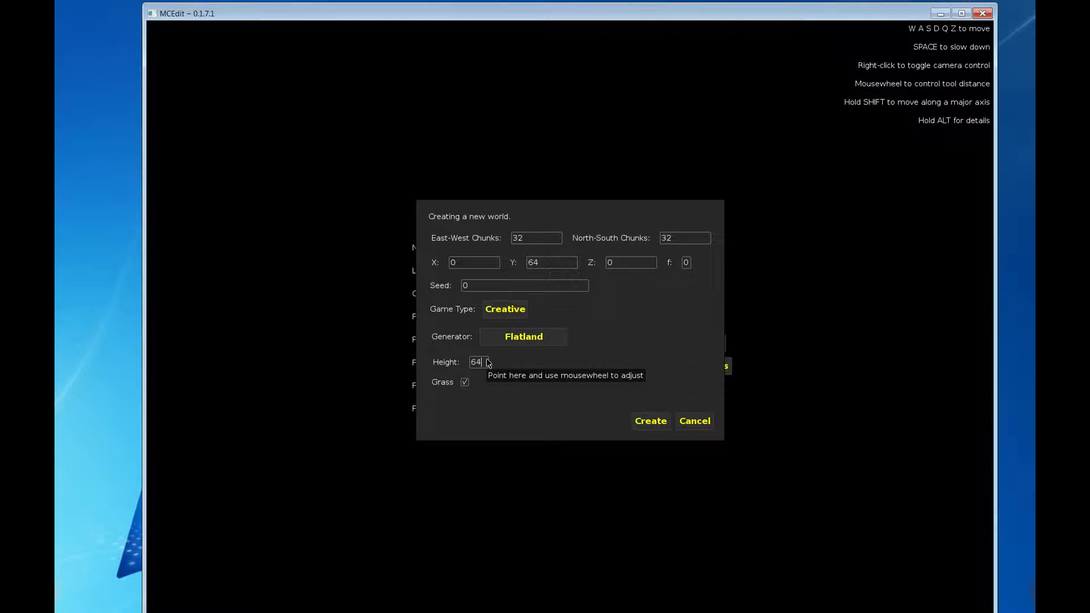
{"action": "key", "text": "BackSpace"}
{"action": "key", "text": "BackSpace"}
{"action": "type", "text": "128"}
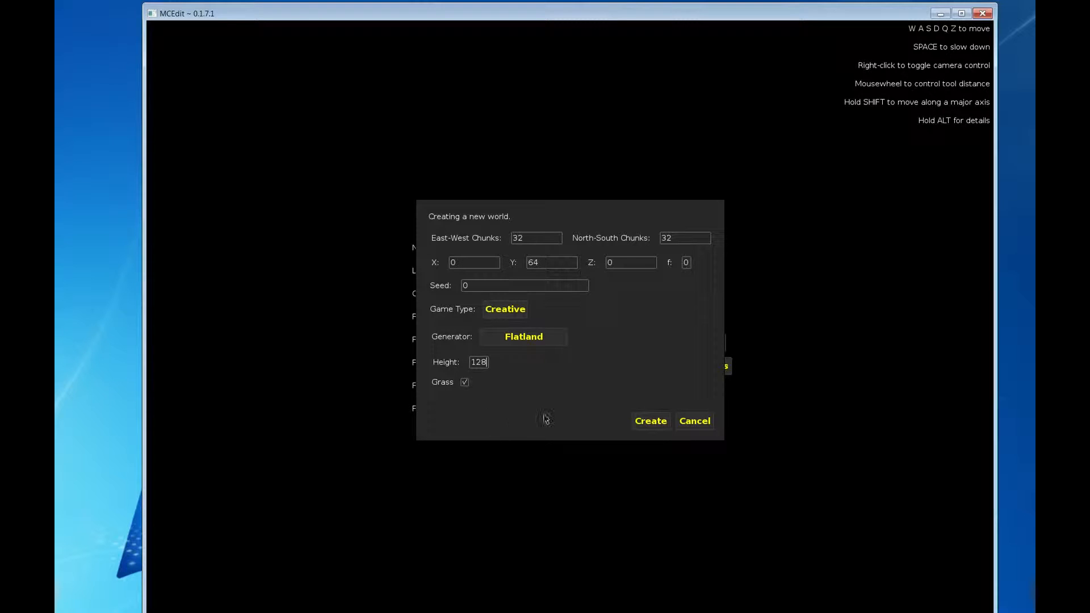
{"action": "left_click", "coordinate": [647, 422]}
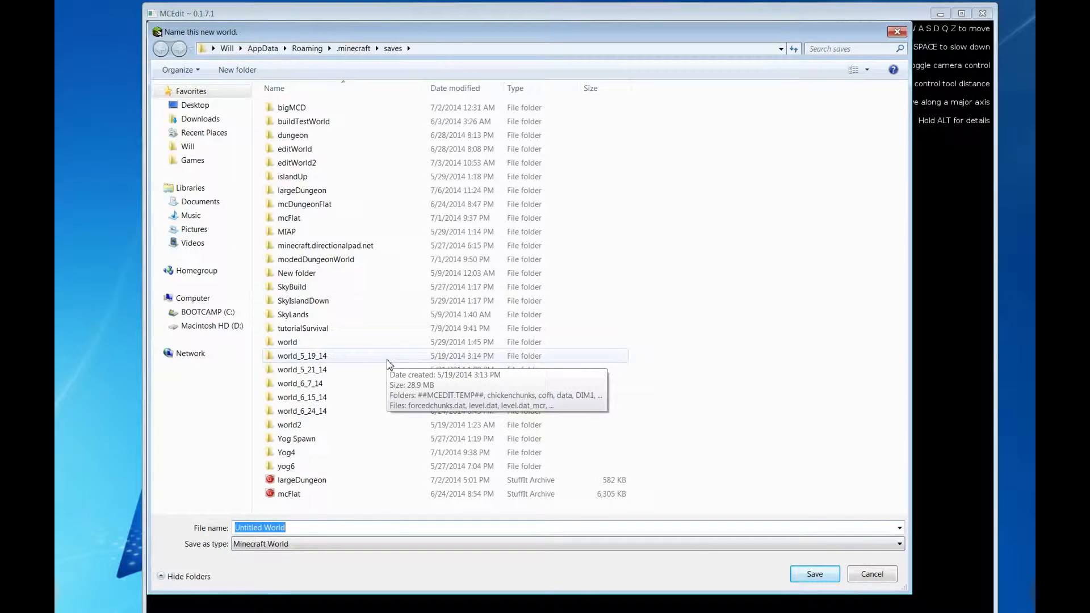
{"action": "type", "text": "dunge"}
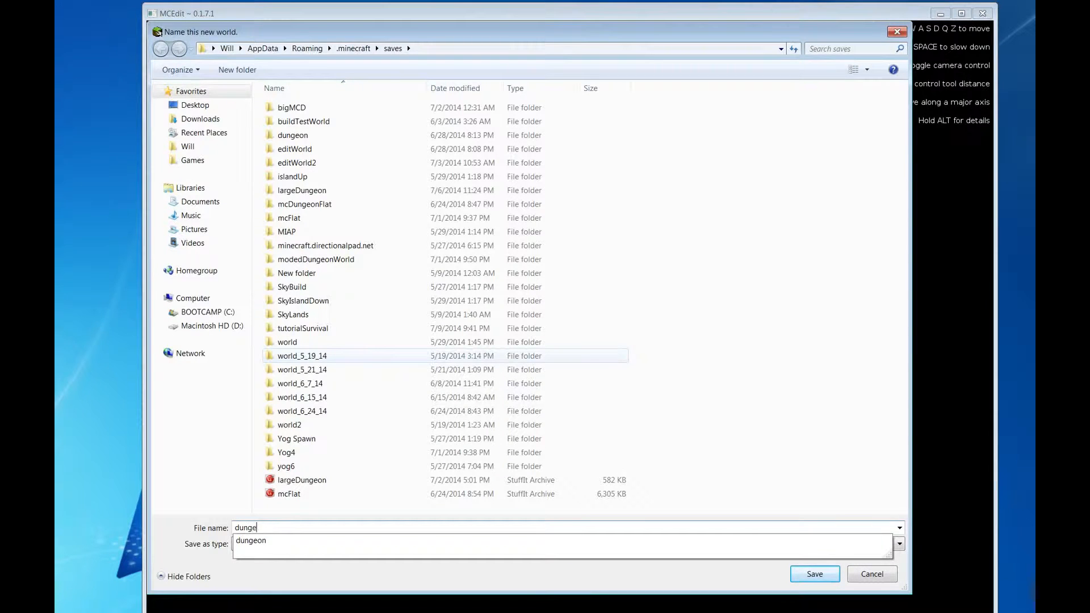
{"action": "type", "text": "onTutorial"}
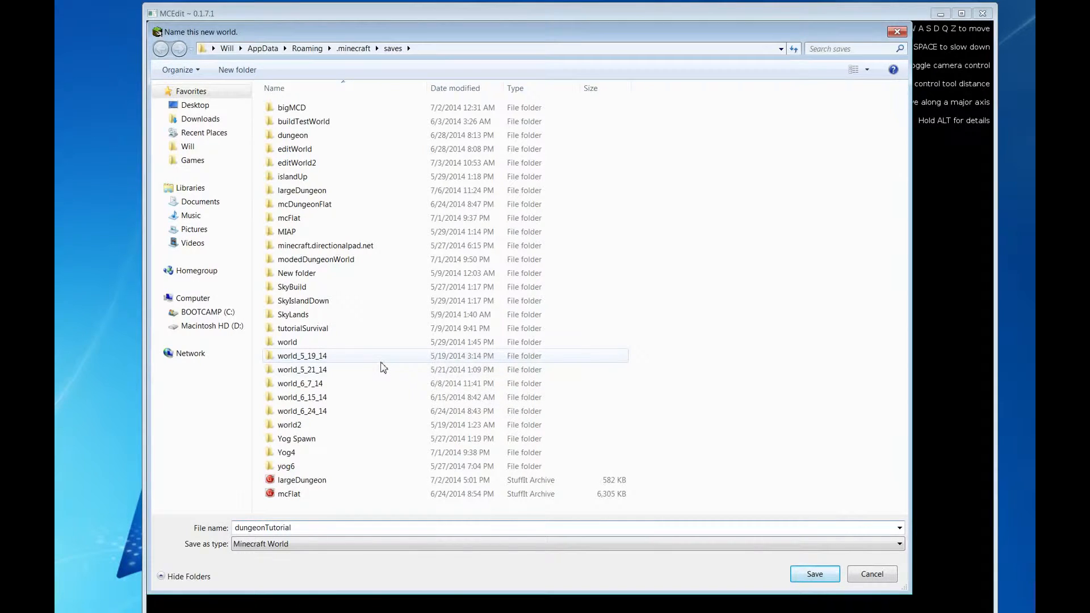
{"action": "key", "text": "BackSpace"}
{"action": "key", "text": "BackSpace"}
{"action": "key", "text": "BackSpace"}
{"action": "key", "text": "BackSpace"}
{"action": "key", "text": "BackSpace"}
{"action": "key", "text": "BackSpace"}
{"action": "key", "text": "BackSpace"}
{"action": "key", "text": "BackSpace"}
{"action": "key", "text": "BackSpace"}
{"action": "key", "text": "BackSpace"}
{"action": "key", "text": "BackSpace"}
{"action": "key", "text": "BackSpace"}
{"action": "key", "text": "BackSpace"}
{"action": "key", "text": "BackSpace"}
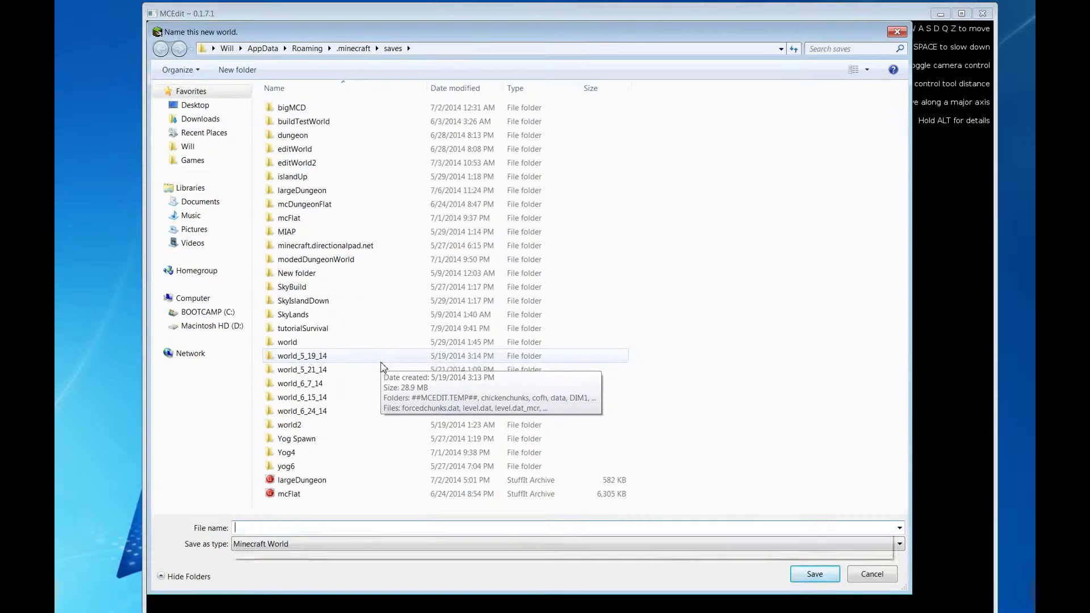
- Save the new world as testDungeon in the Minecraft saves folder
{"action": "type", "text": "testDungeon"}
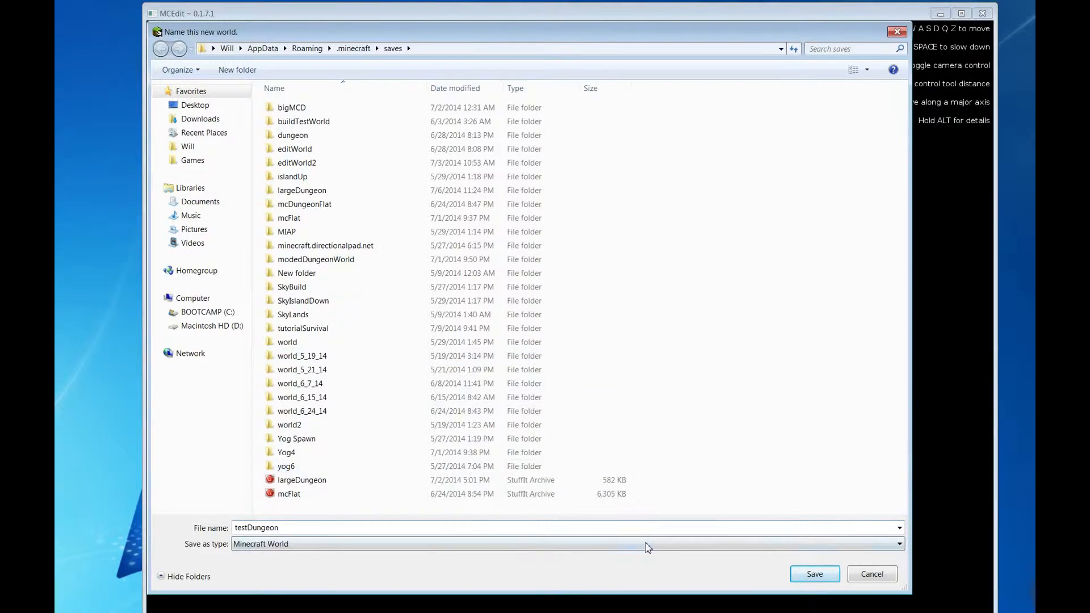
{"action": "left_click", "coordinate": [833, 577]}
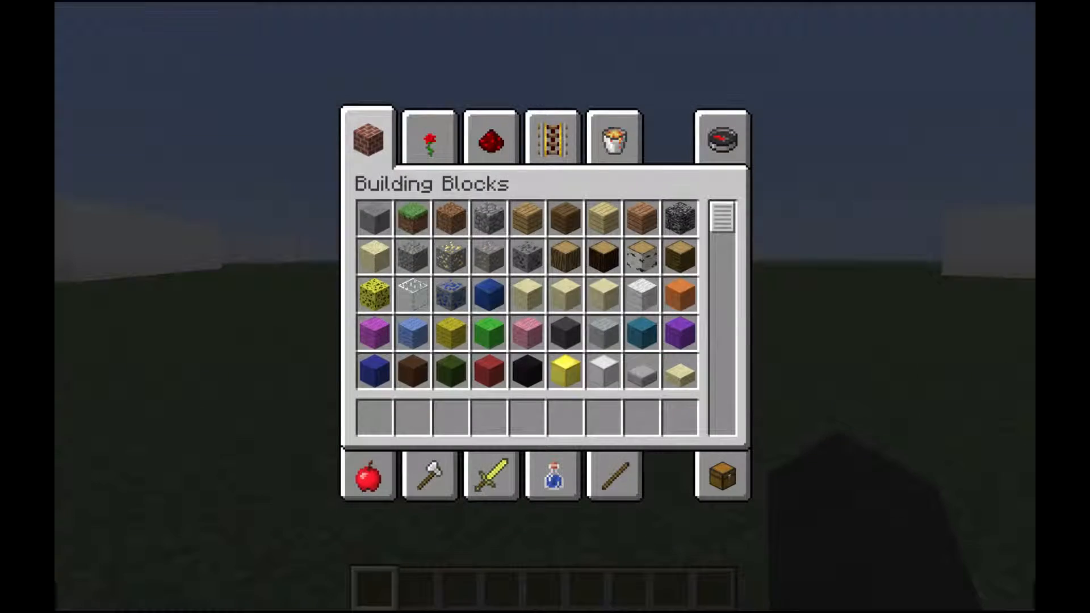
- Walk around the new world in Minecraft to examine its flat terrain
{"action": "key", "text": "e"}
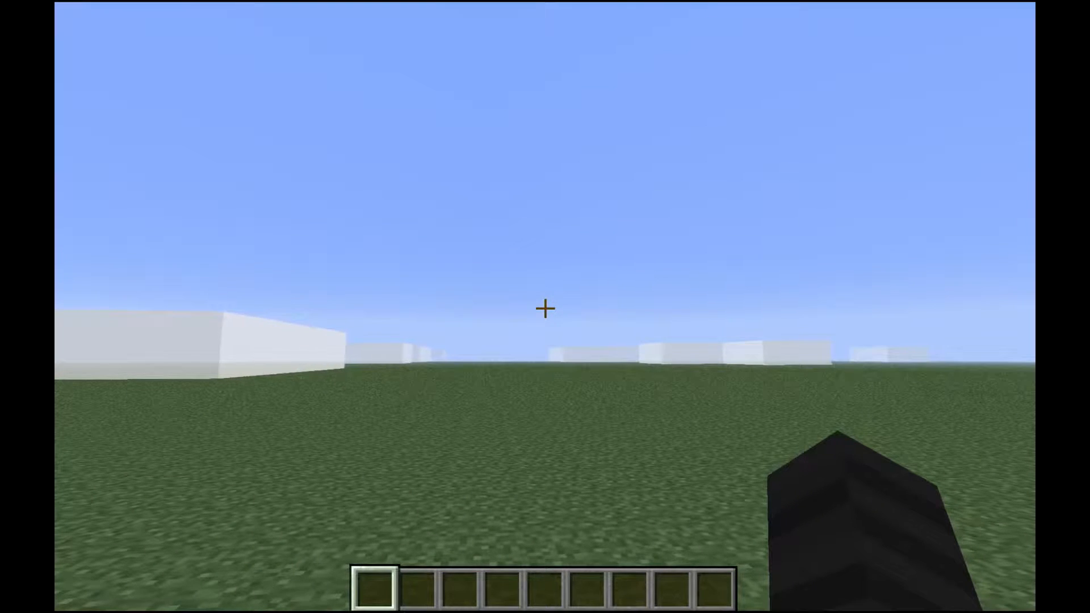
{"action": "key", "text": "w"}
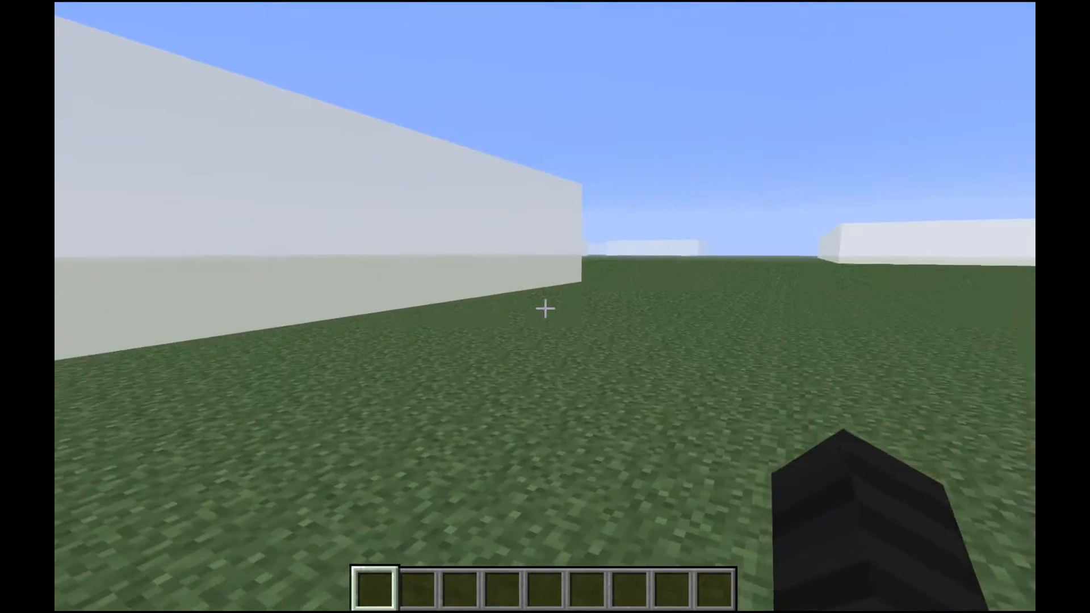
{"action": "key", "text": "w"}
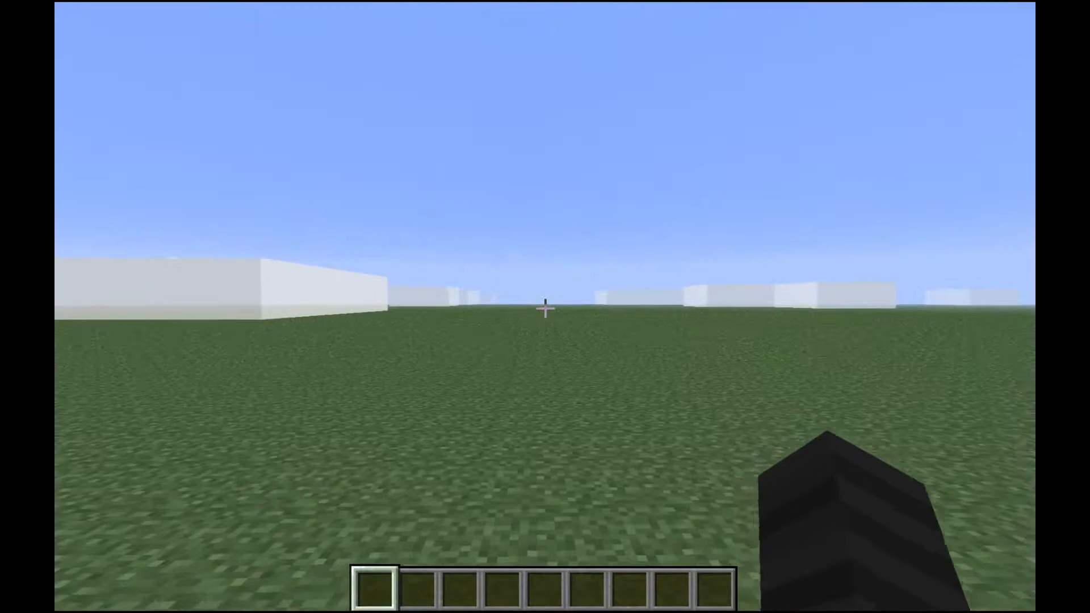
{"action": "key", "text": "w"}
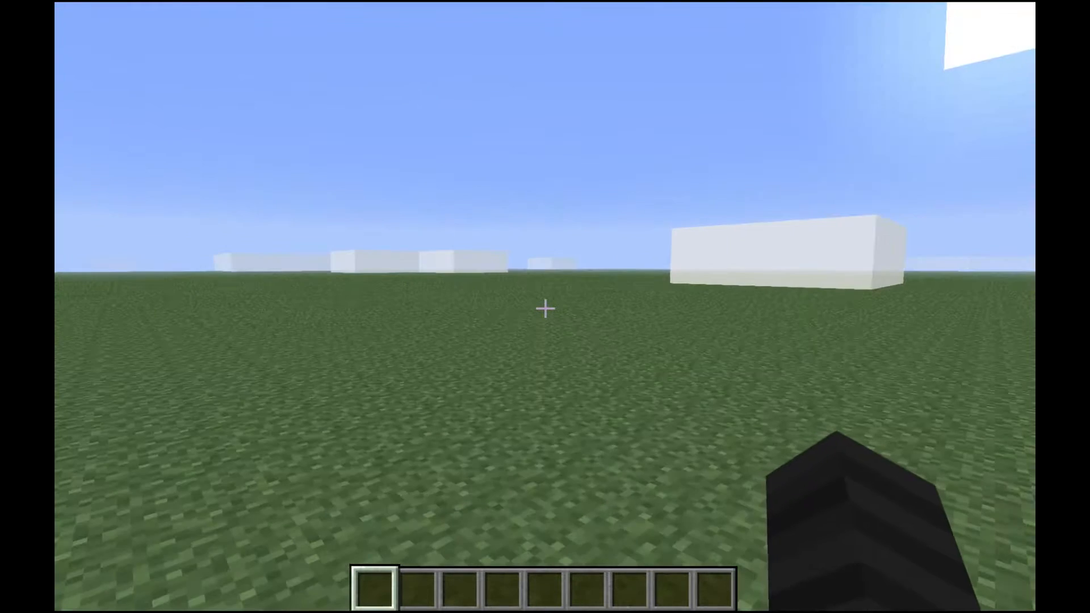
{"action": "key", "text": "w"}
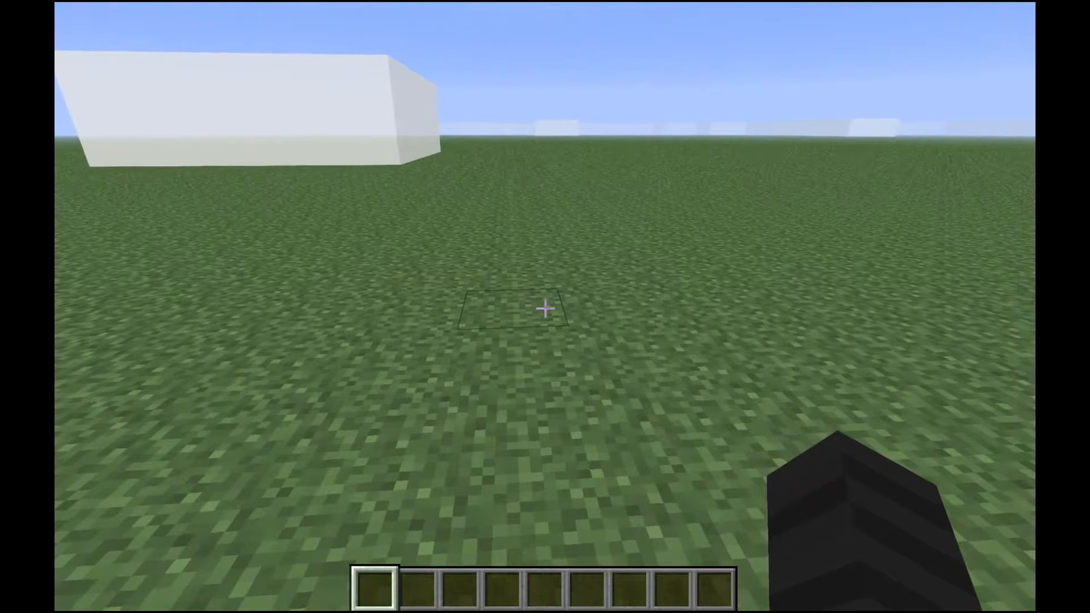
- Save and leave the world, and quit Minecraft
{"action": "key", "text": "Escape"}
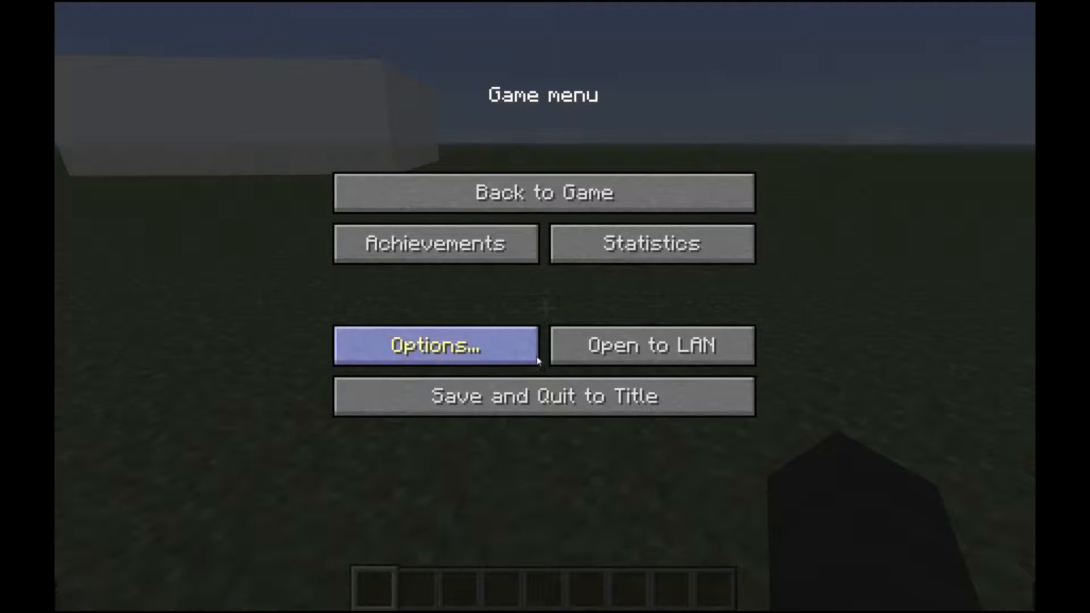
{"action": "left_click", "coordinate": [542, 397]}
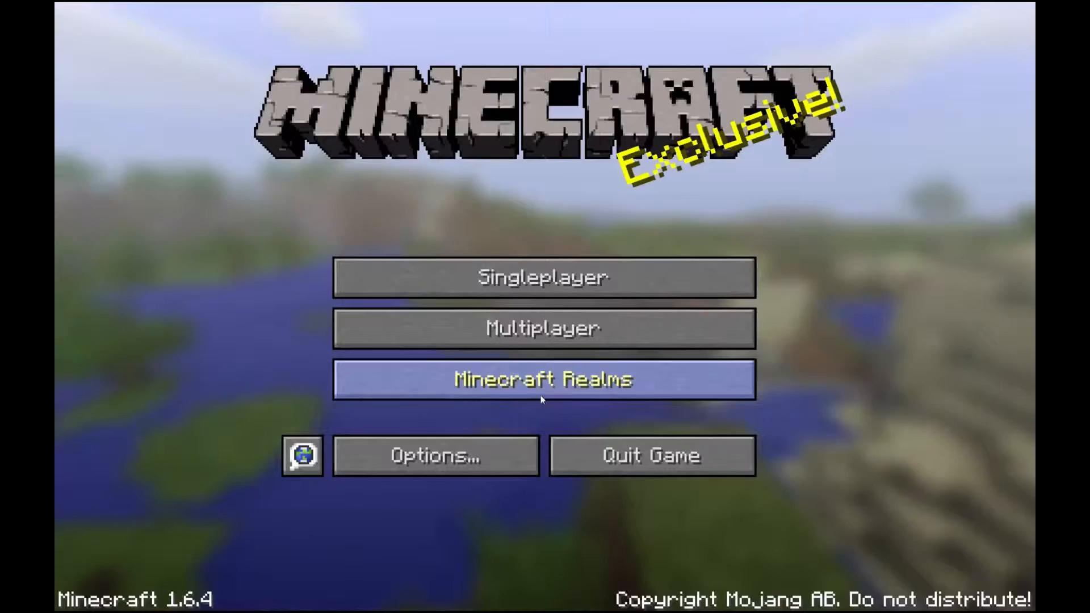
{"action": "left_click", "coordinate": [704, 457]}
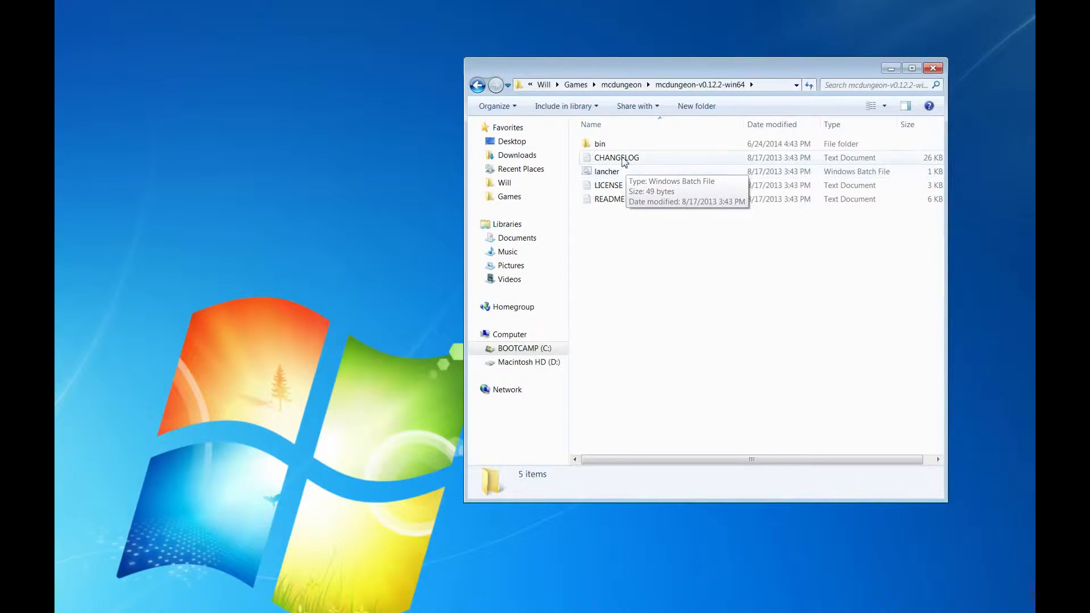
- Examine the configuration files in the bin\configs folder and return to the mcdungeon-v0.12.2-win64 folder
{"action": "double_click", "coordinate": [606, 145]}
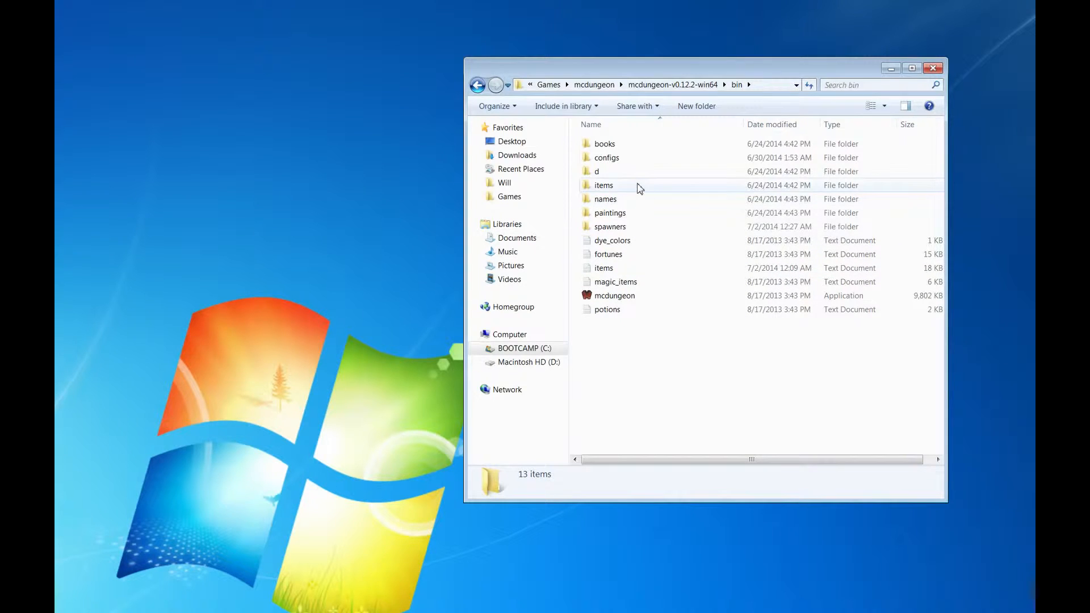
{"action": "double_click", "coordinate": [642, 161]}
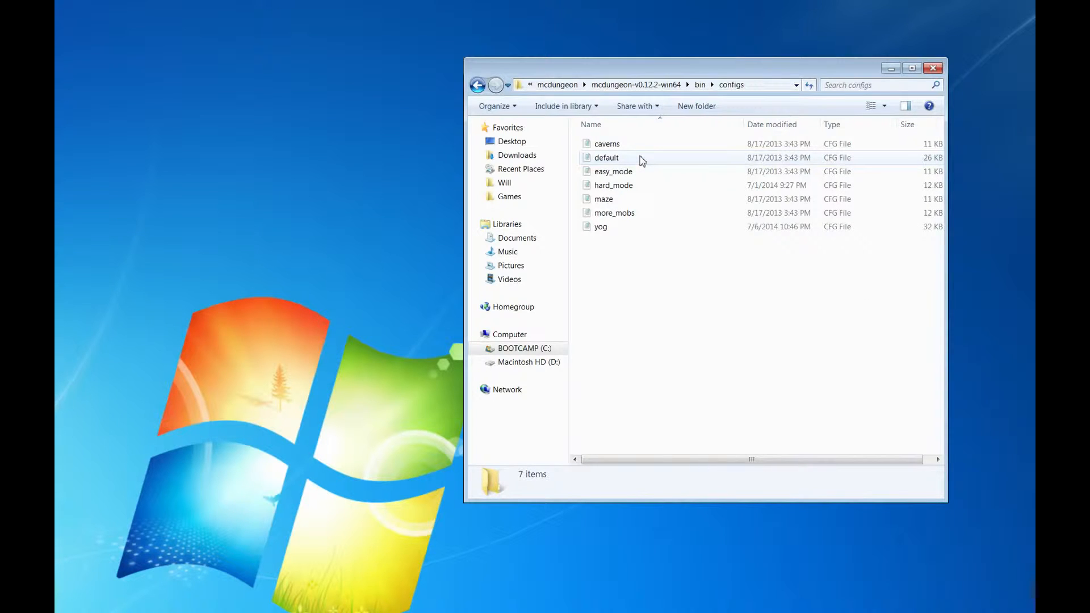
{"action": "left_click", "coordinate": [642, 161]}
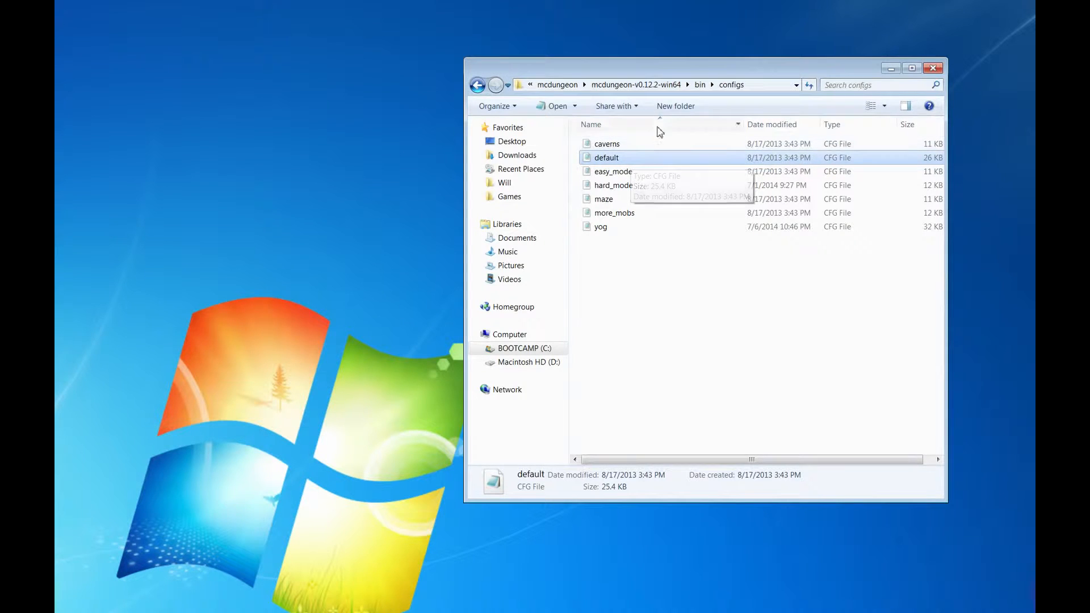
{"action": "left_click", "coordinate": [637, 85]}
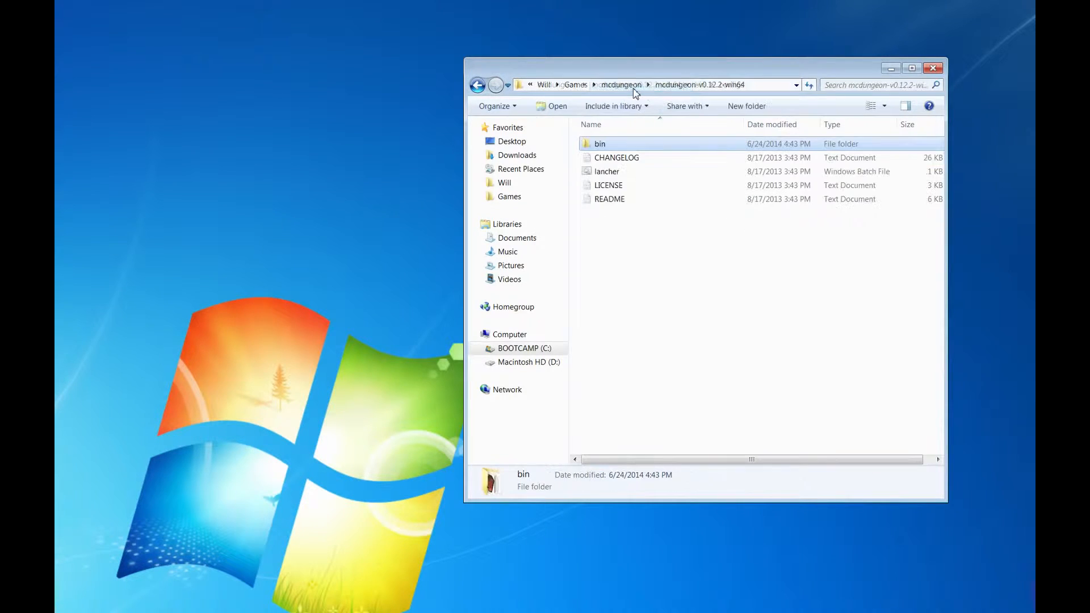
- Run the lancher batch file and choose testDungeon as the world to modify
{"action": "double_click", "coordinate": [616, 172]}
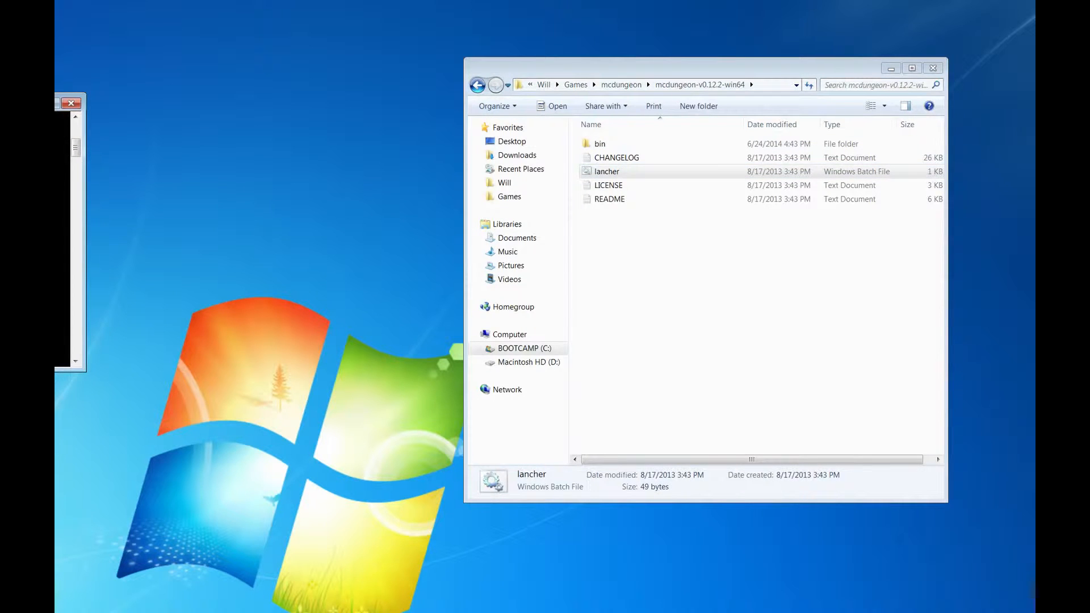
{"action": "left_click_drag", "start_coordinate": [54, 104], "coordinate": [596, 104]}
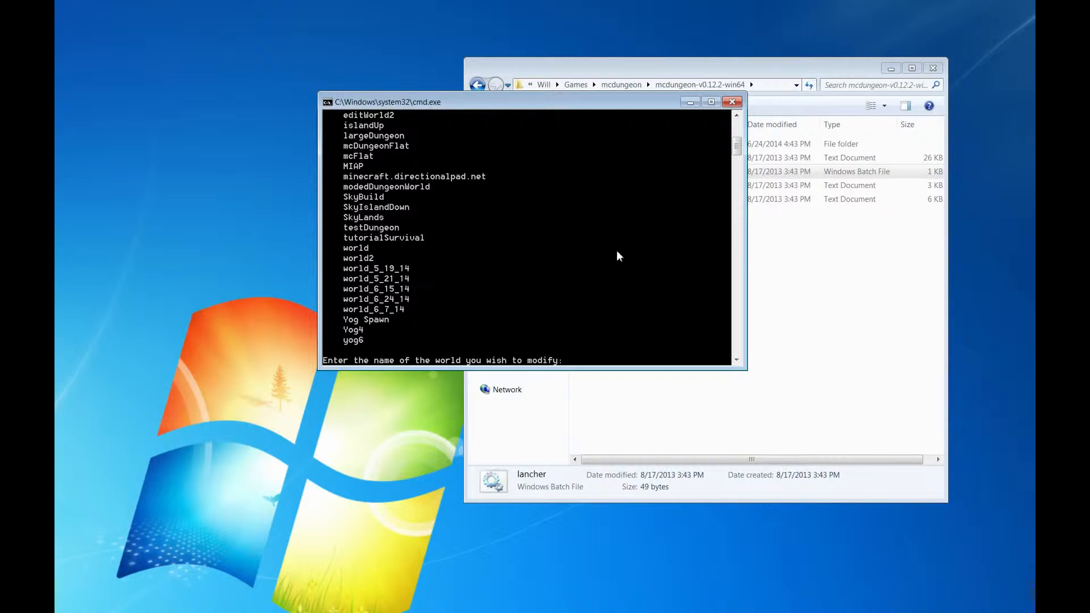
{"action": "type", "text": "testDungeon"}
{"action": "key", "text": "Return"}
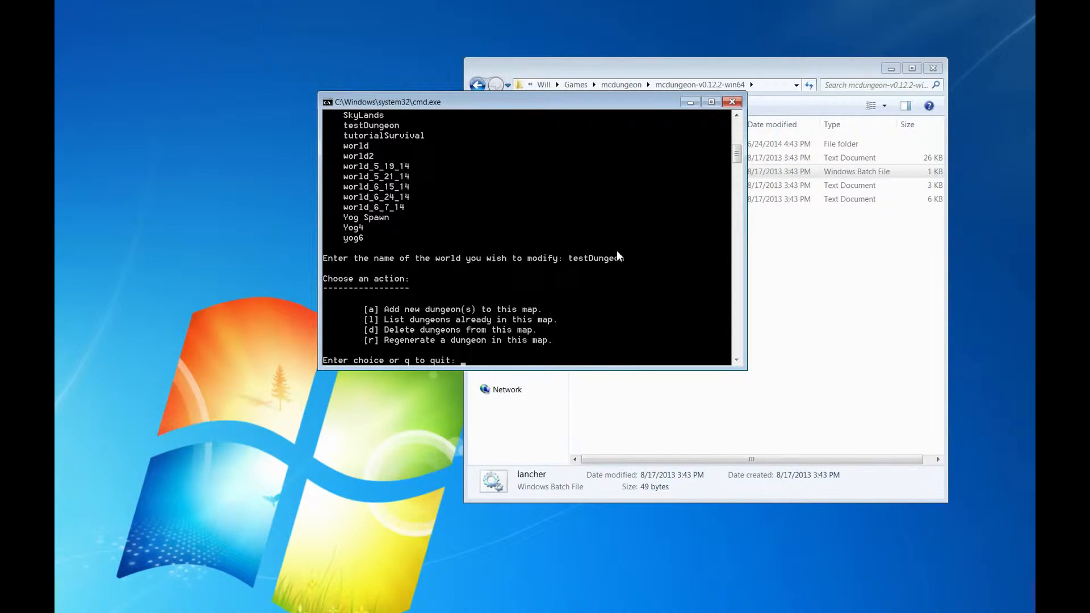
- Choose to add new dungeons to the map using the default configuration
{"action": "type", "text": "a"}
{"action": "key", "text": "Return"}
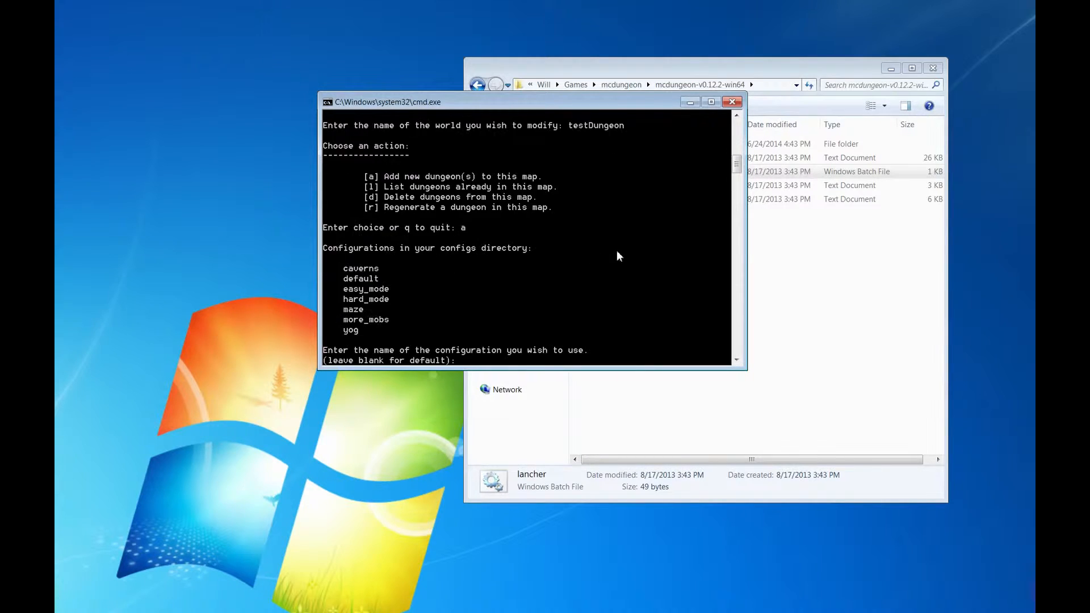
{"action": "type", "text": "default"}
{"action": "key", "text": "Return"}
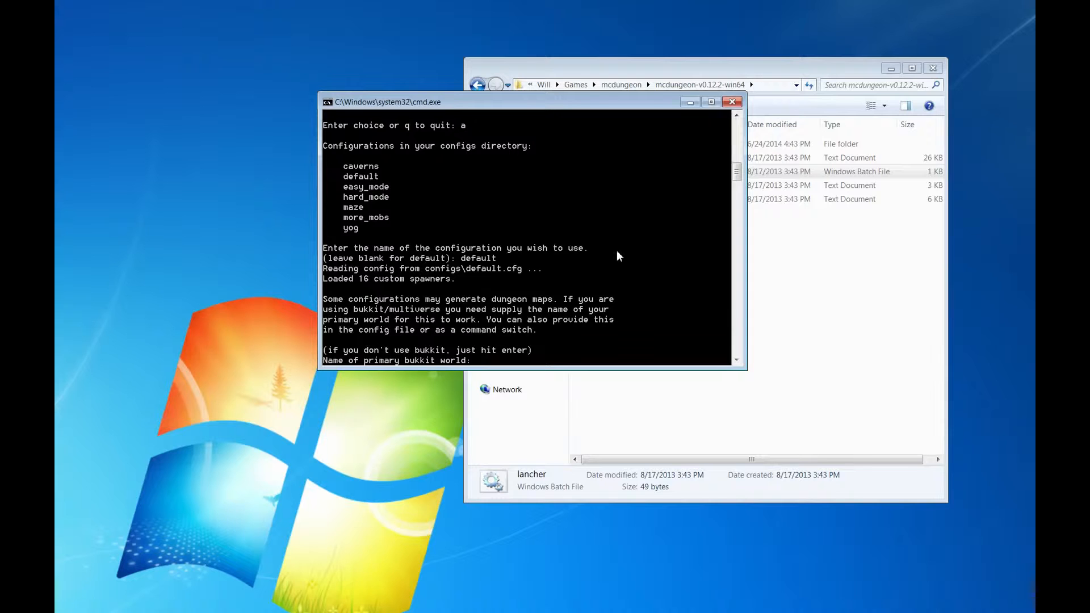
- Leave the primary bukkit world name blank and set the dungeon's X size and Z size to 4 chunks each
{"action": "key", "text": "Return"}
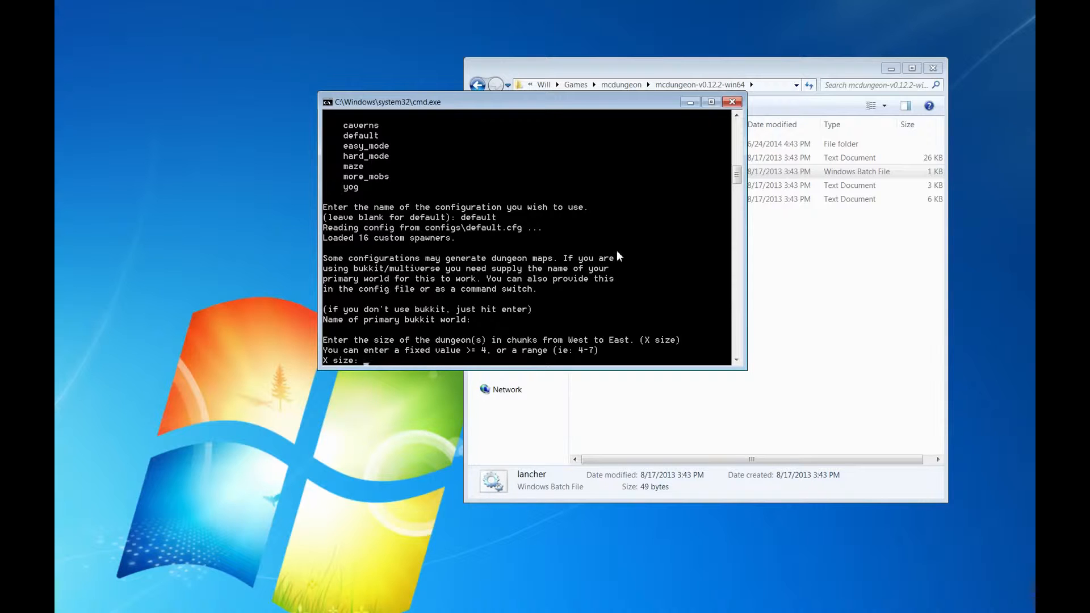
{"action": "type", "text": "4"}
{"action": "key", "text": "Return"}
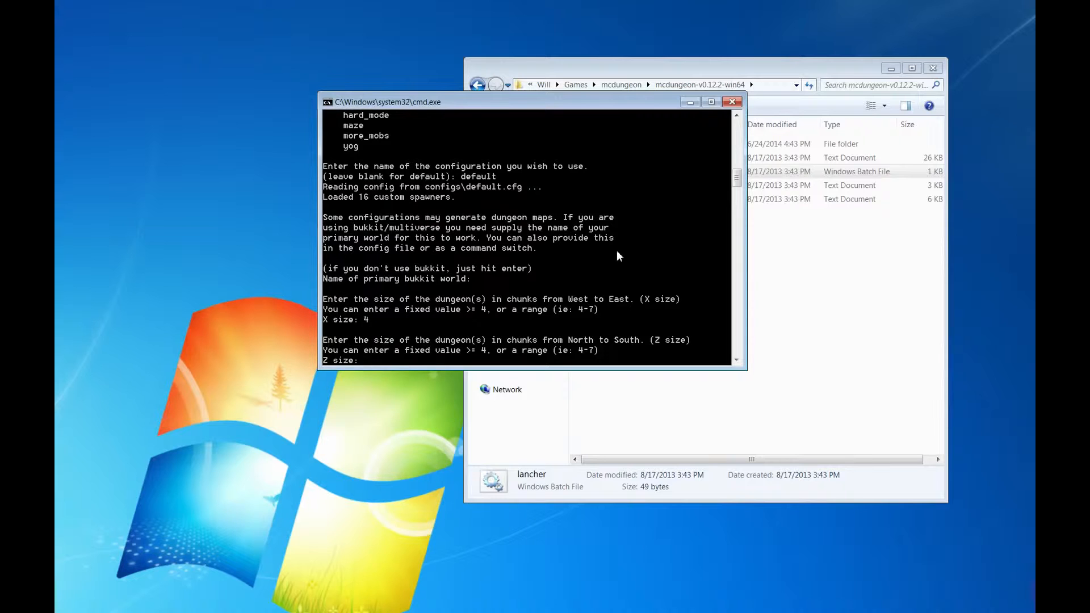
{"action": "type", "text": "4"}
{"action": "key", "text": "Return"}
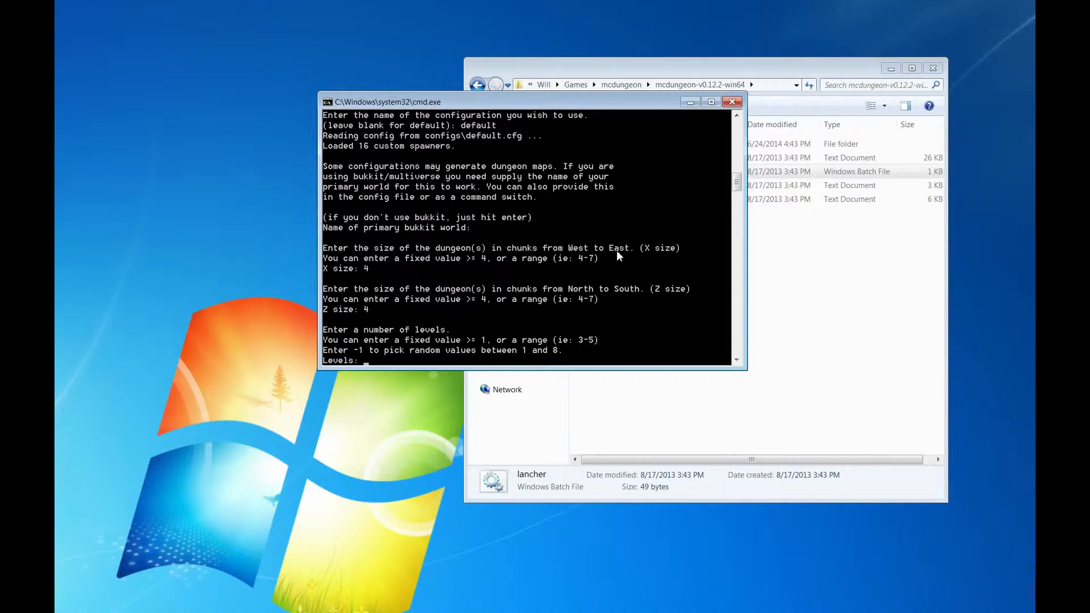
- Set the dungeon to 4 levels, generate 1 dungeon, and close the finished console
{"action": "type", "text": "4"}
{"action": "key", "text": "Return"}
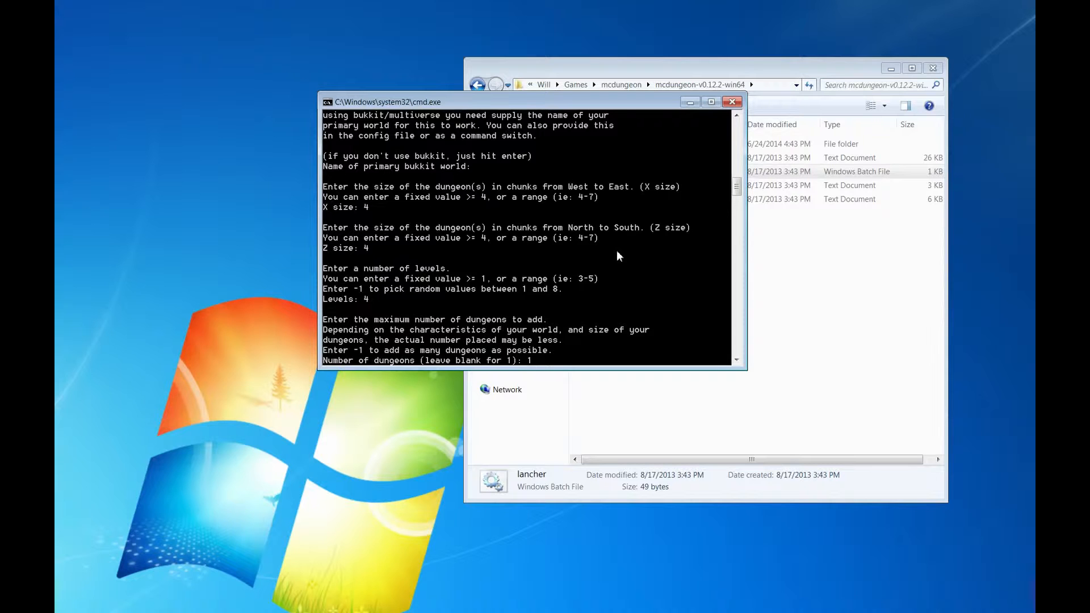
{"action": "key", "text": "Return"}
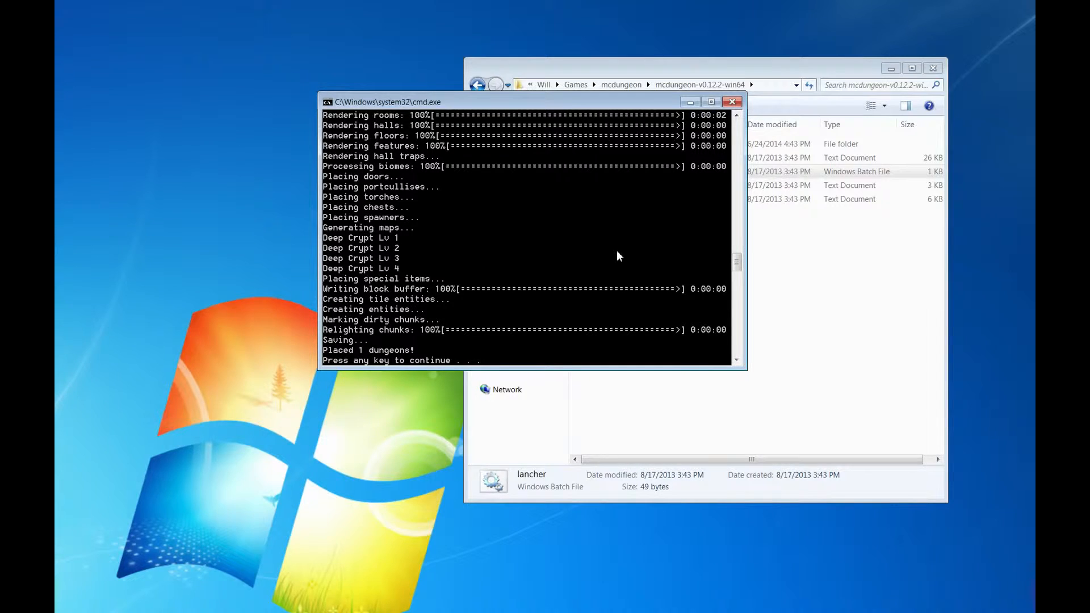
{"action": "key", "text": "Return"}
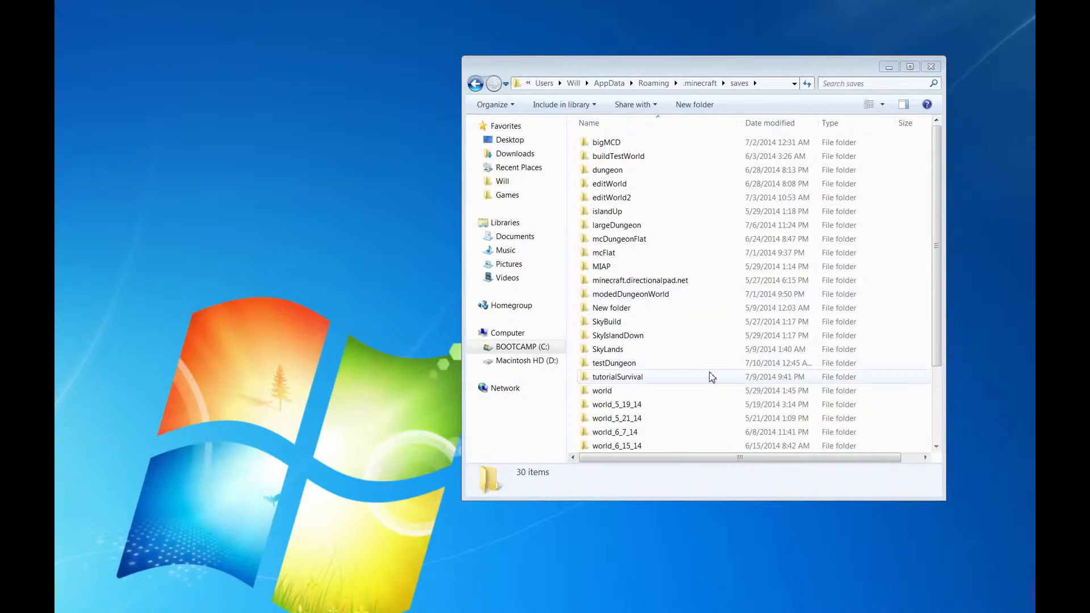
- Compress the testDungeon save folder into a zip archive with the same name and minimize the saves window
{"action": "left_click", "coordinate": [693, 369]}
{"action": "right_click", "coordinate": [693, 369]}
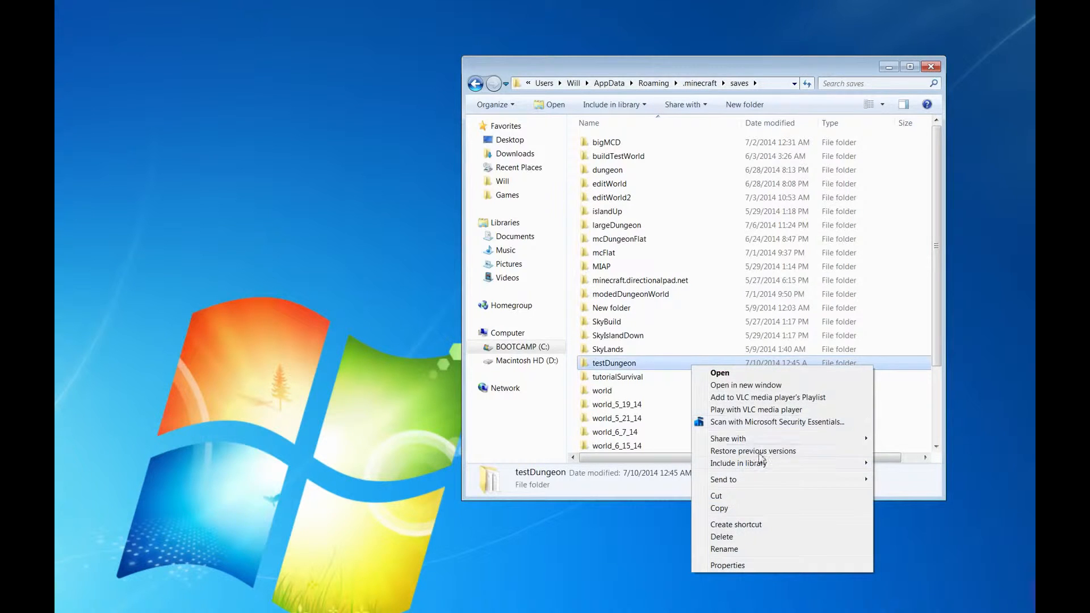
{"action": "mouse_move", "coordinate": [806, 480]}
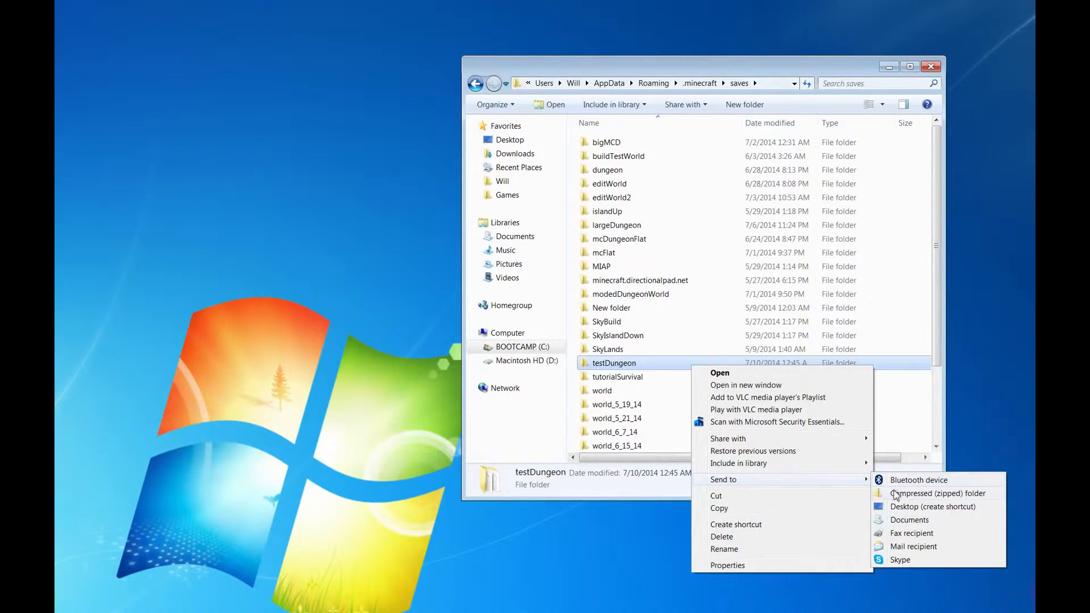
{"action": "left_click", "coordinate": [937, 493]}
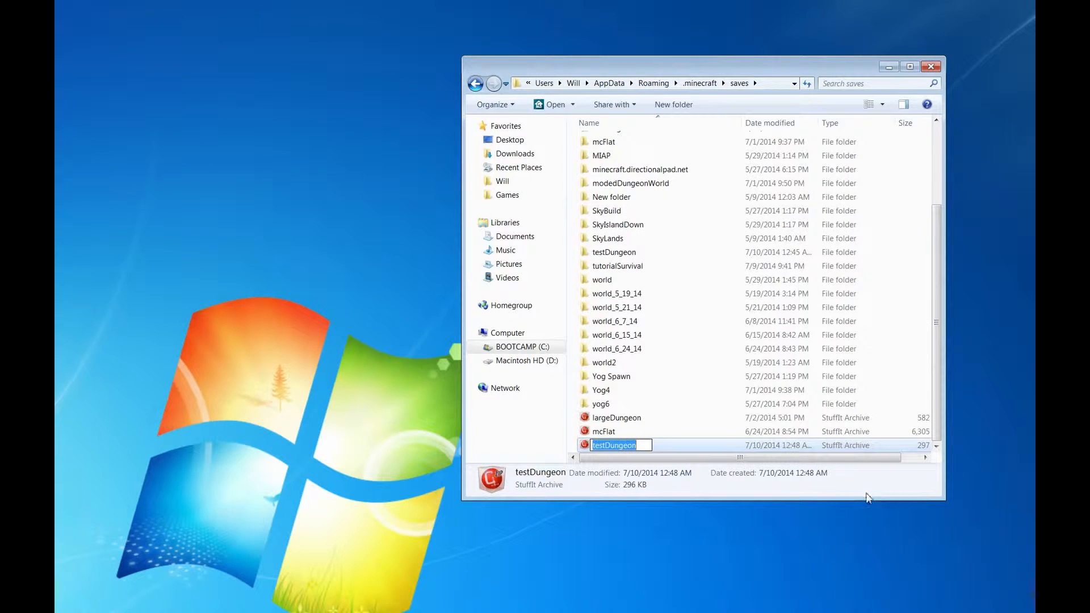
{"action": "left_click", "coordinate": [847, 492]}
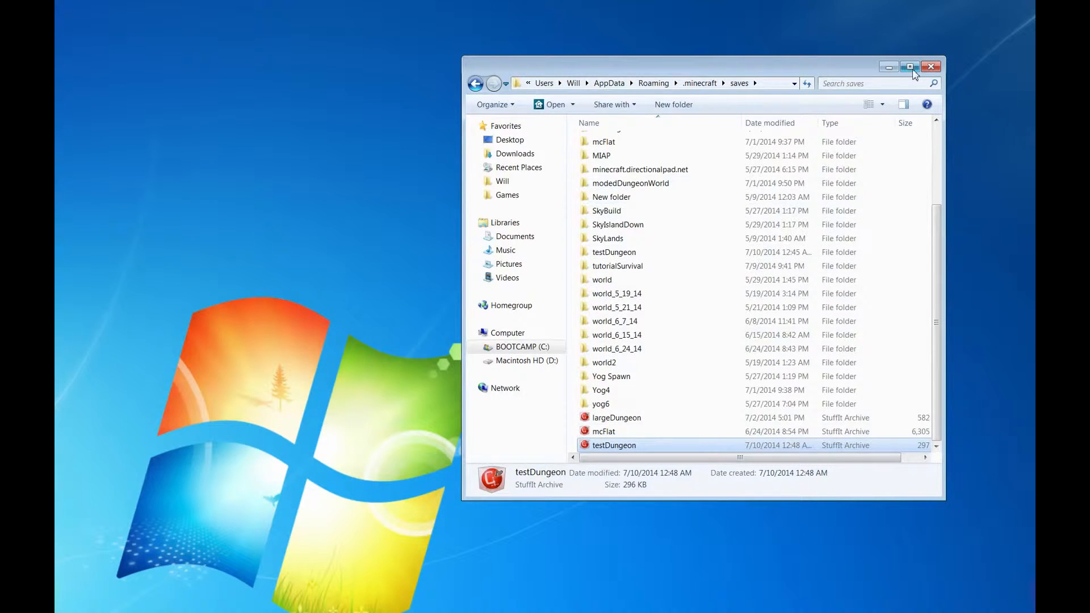
{"action": "left_click", "coordinate": [889, 67]}
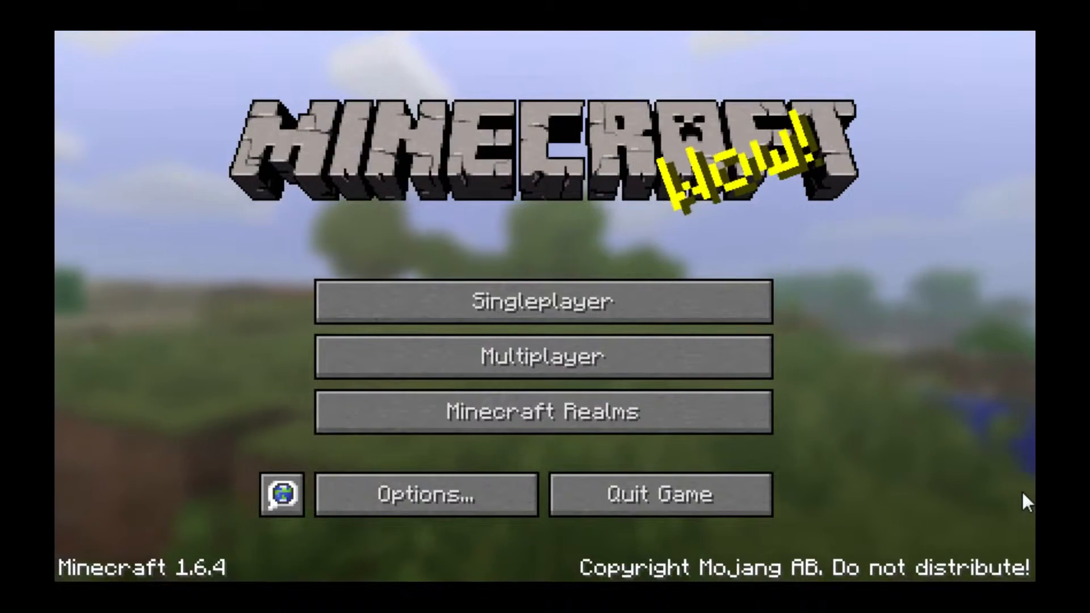
- Switch to Minecraft and load the testDungeon singleplayer world
{"action": "left_click", "coordinate": [766, 305]}
{"action": "left_click", "coordinate": [691, 154]}
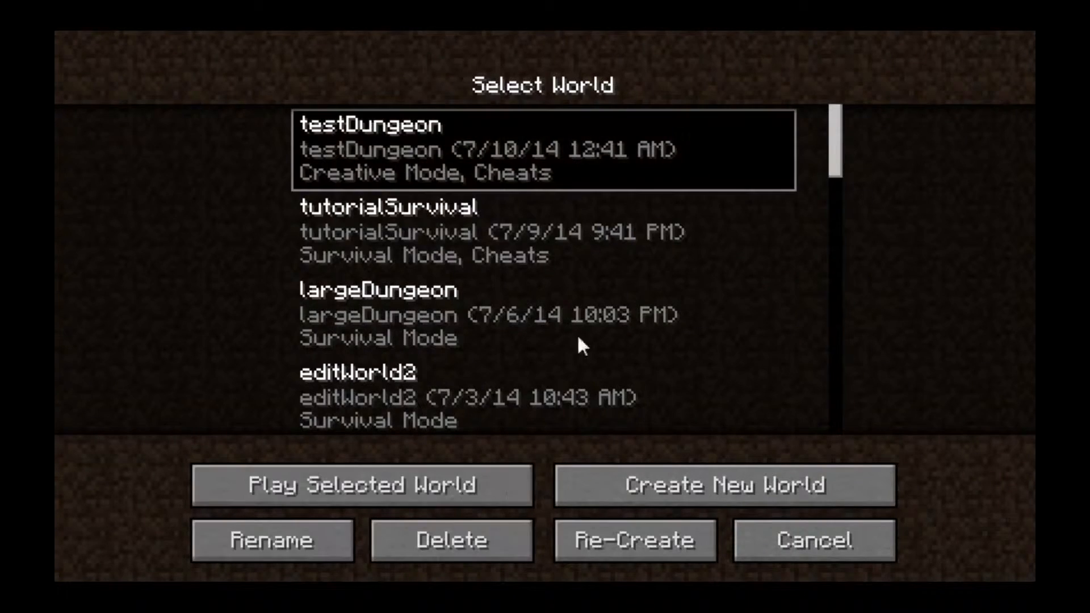
{"action": "left_click", "coordinate": [466, 471]}
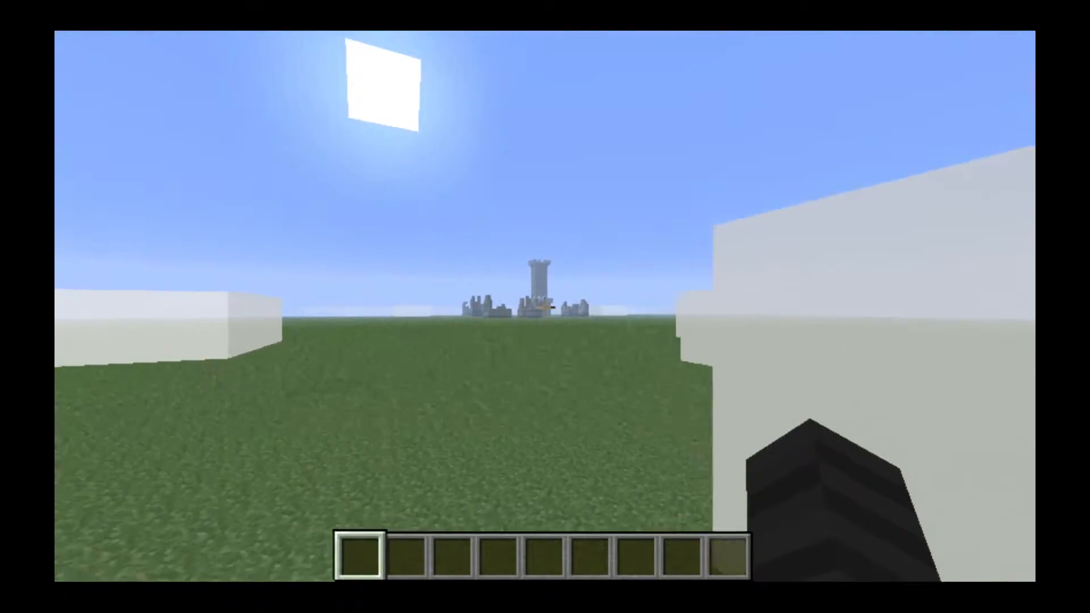
- Fly across the flat world to the ruins and up to the stone tower to examine the dungeon's surface structures
{"action": "key", "text": "w"}
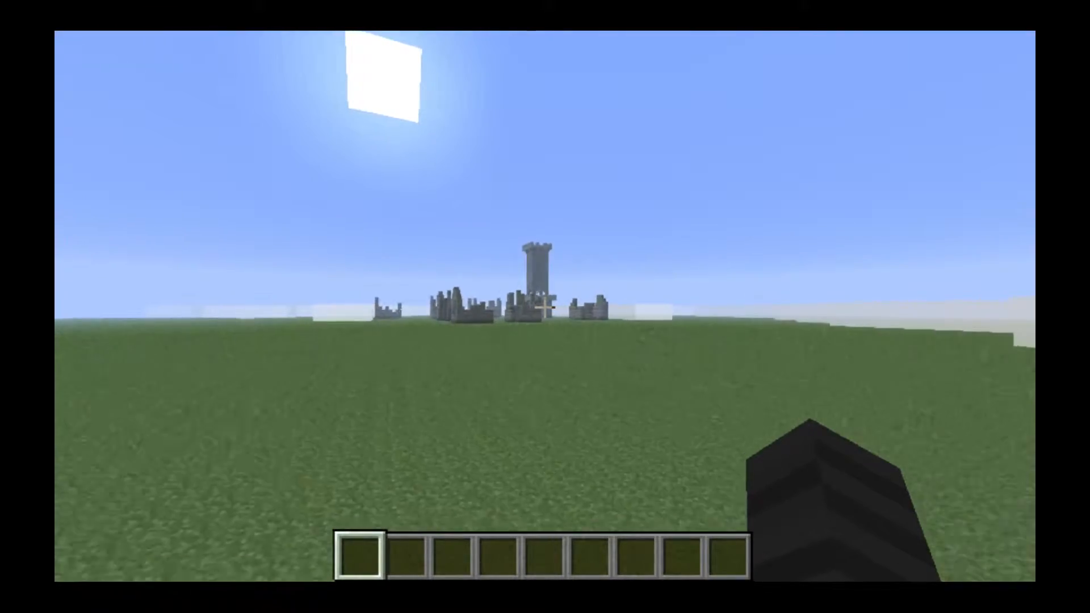
{"action": "key", "text": "w"}
{"action": "key", "text": "w"}
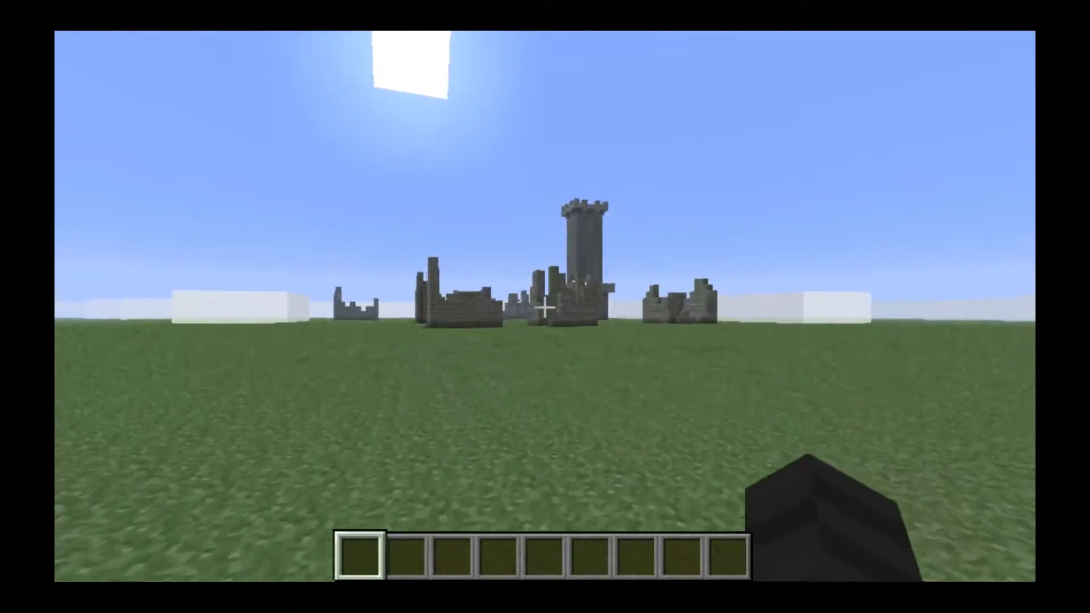
{"action": "key", "text": "w"}
{"action": "key", "text": "space"}
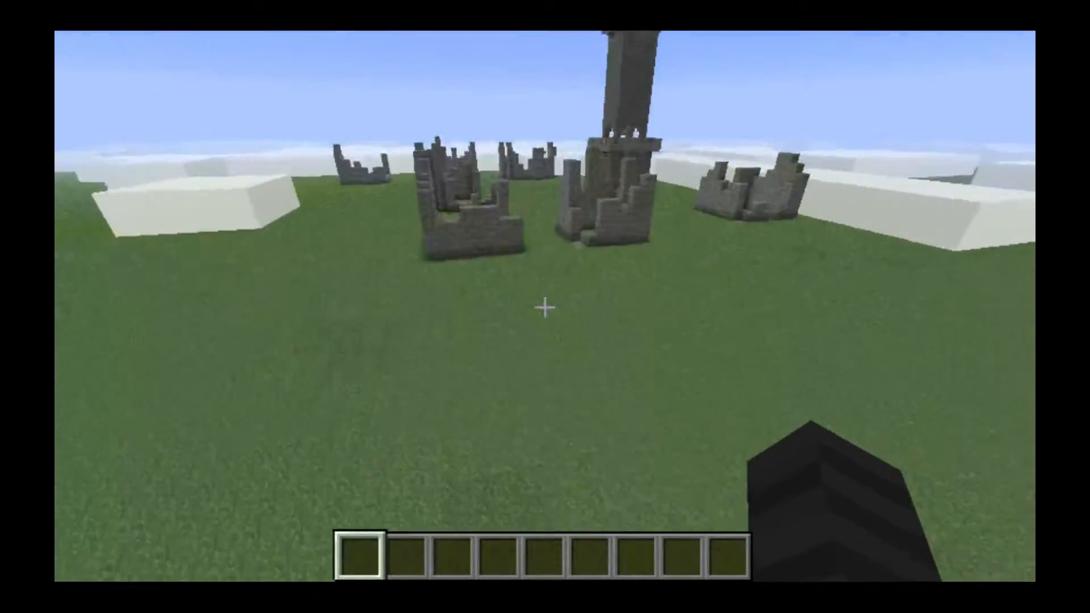
{"action": "key", "text": "w"}
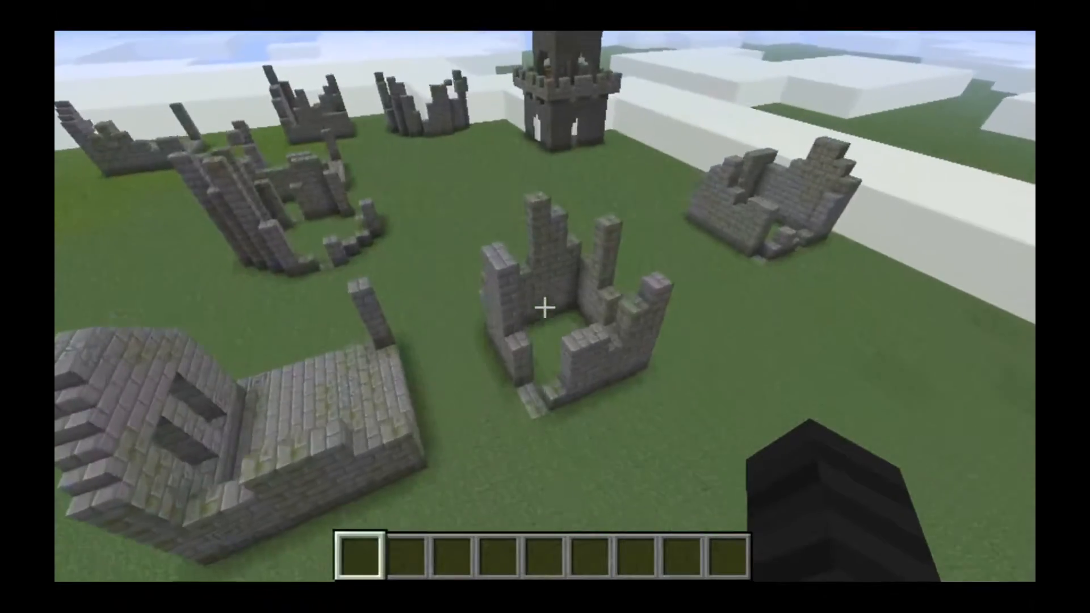
{"action": "key", "text": "w"}
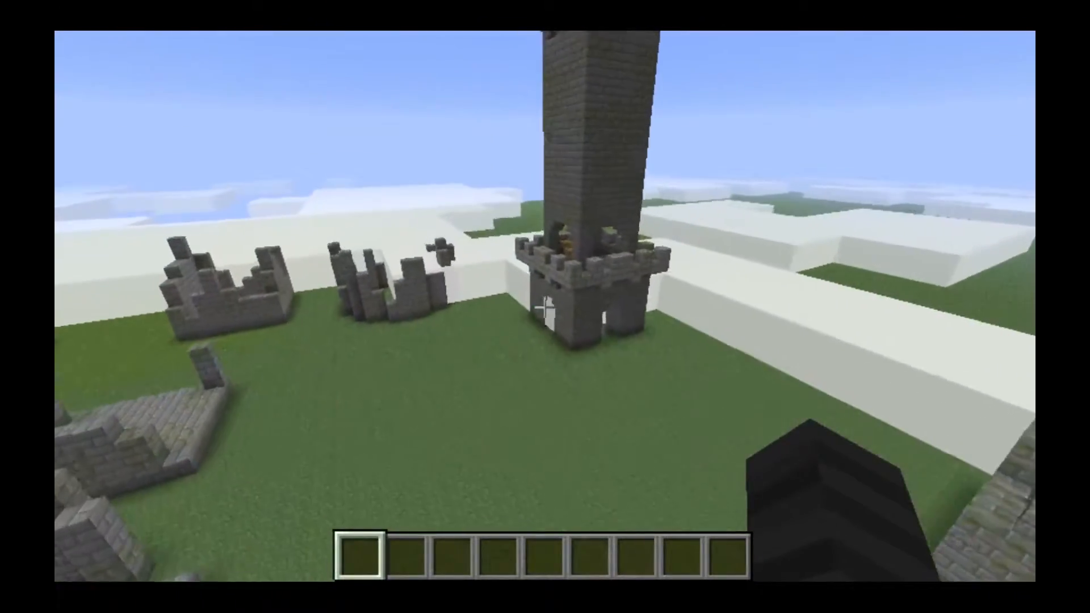
{"action": "key", "text": "w"}
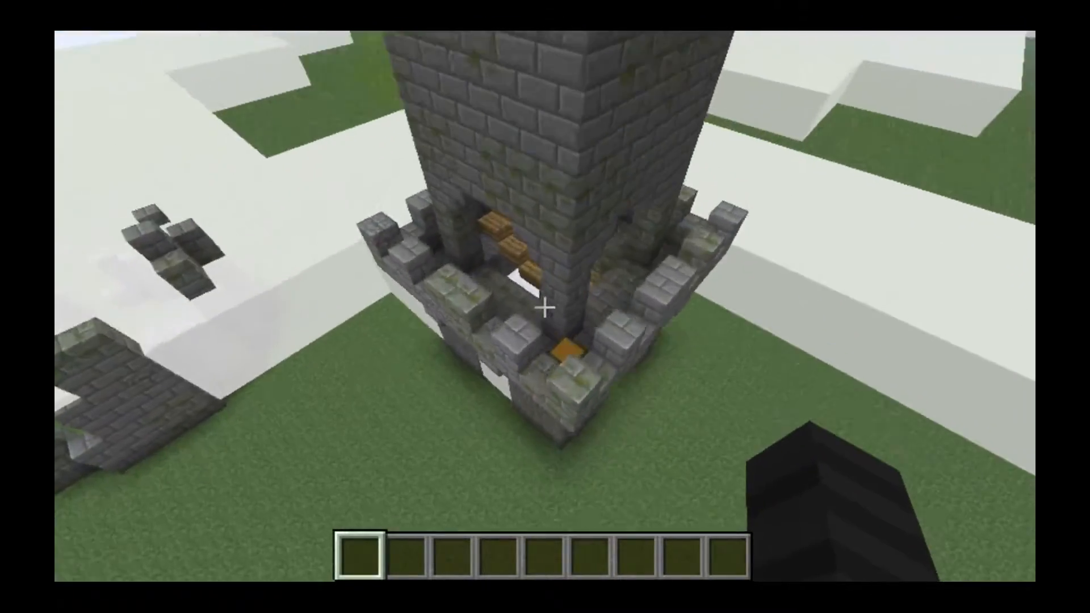
- Land on the tower's lower battlement and inspect the contents of the chest there
{"action": "key", "text": "shift"}
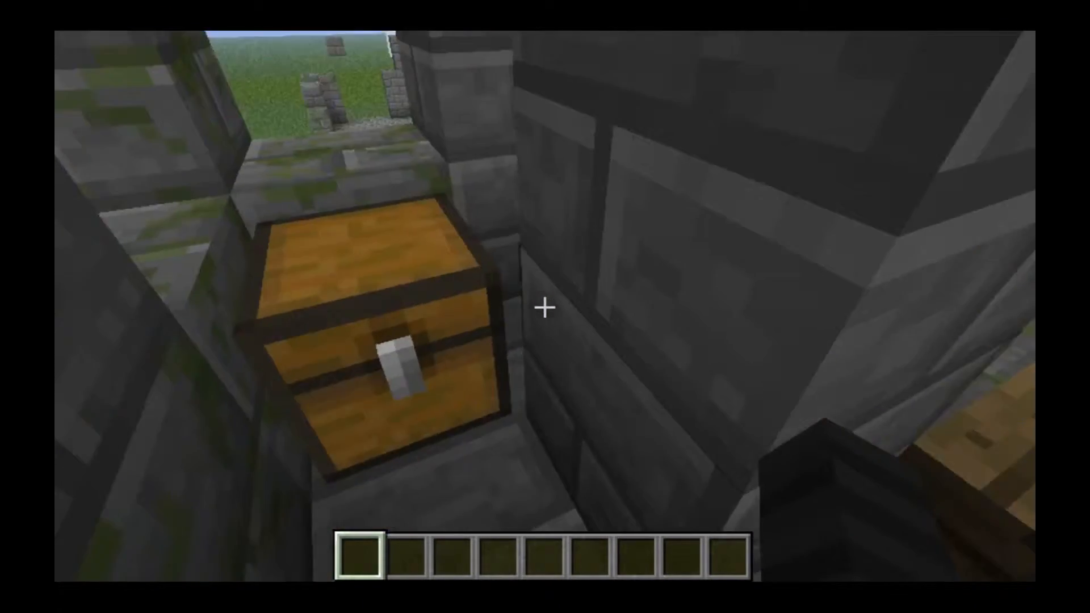
{"action": "right_click", "coordinate": [545, 307]}
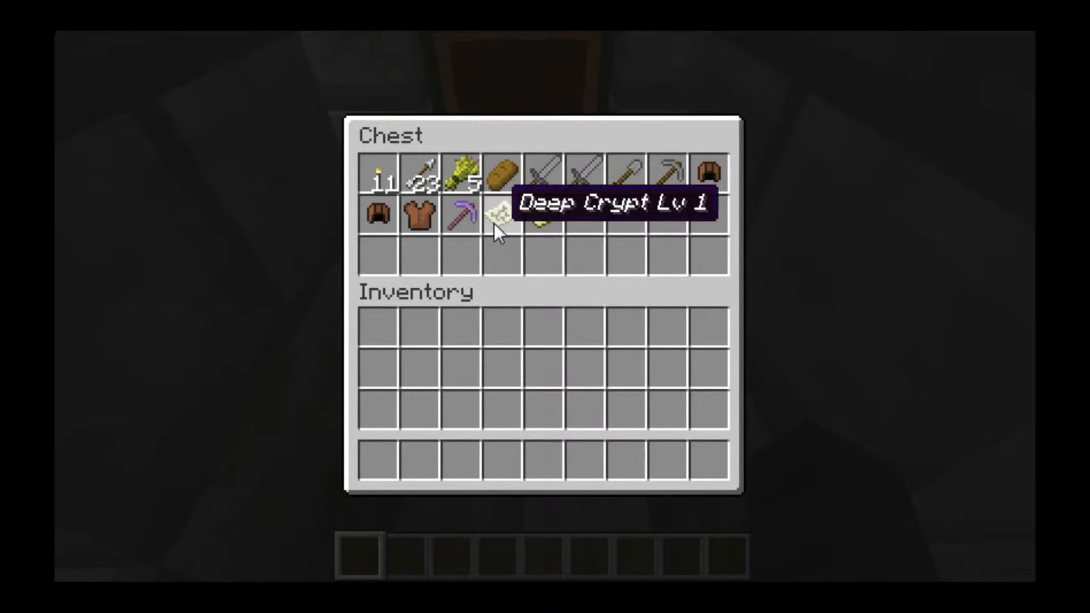
{"action": "key", "text": "Escape"}
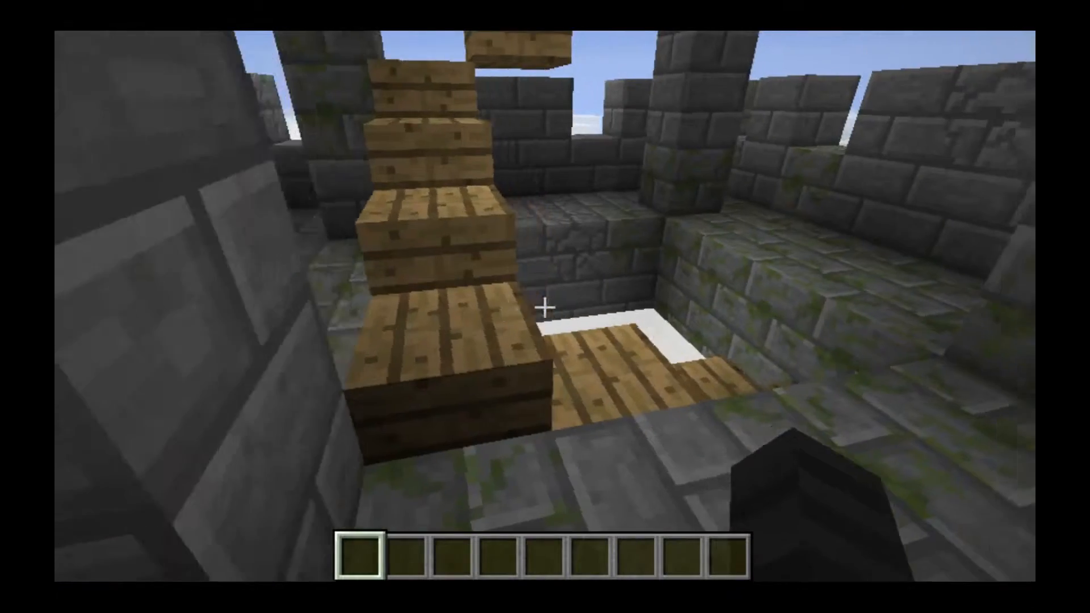
- Go down the tower's stairs into the first underground dungeon level and look around the dark room
{"action": "key", "text": "w"}
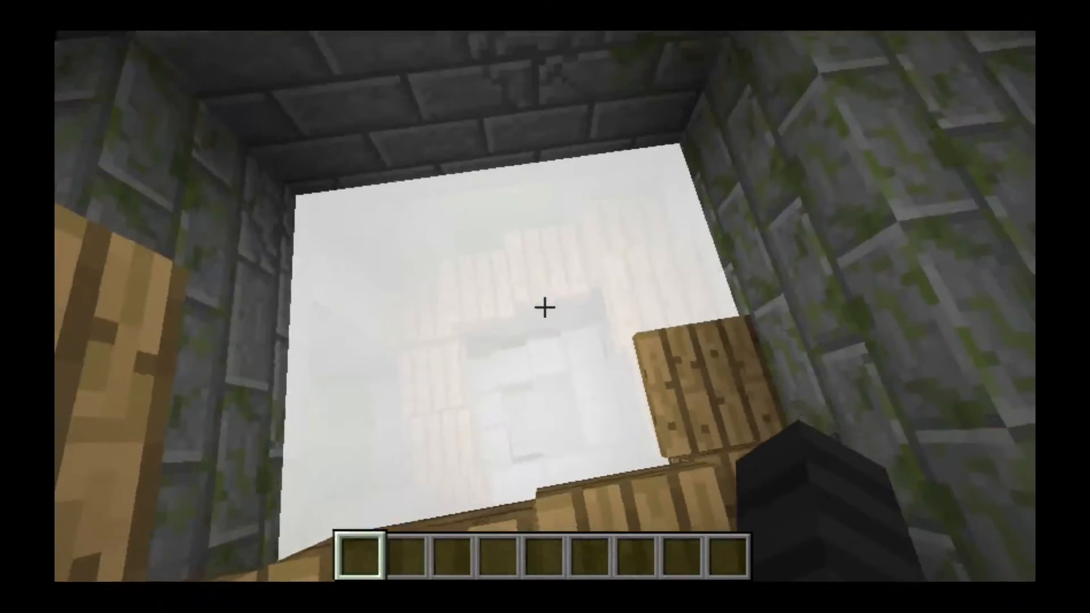
{"action": "key", "text": "w"}
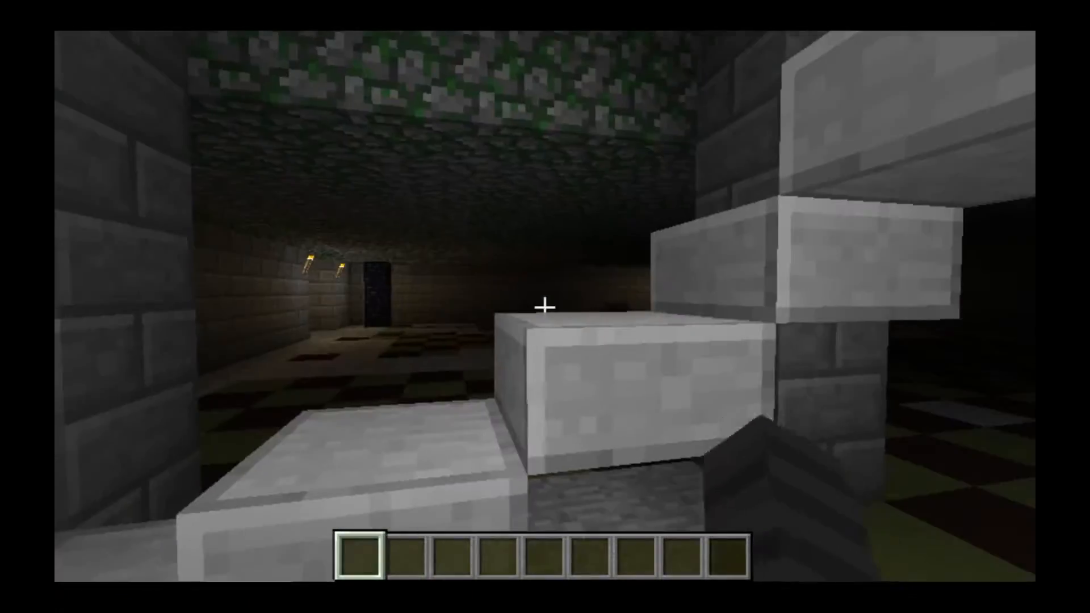
{"action": "key", "text": "w"}
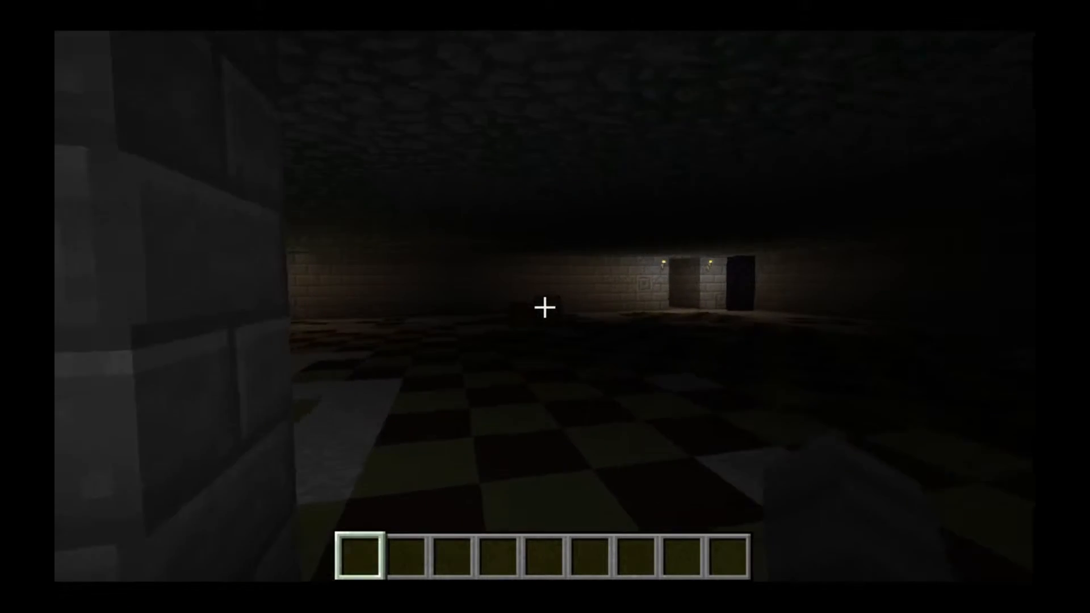
- Save and leave the testDungeon world, and quit Minecraft
{"action": "key", "text": "Escape"}
{"action": "key", "text": "Escape"}
{"action": "key", "text": "Escape"}
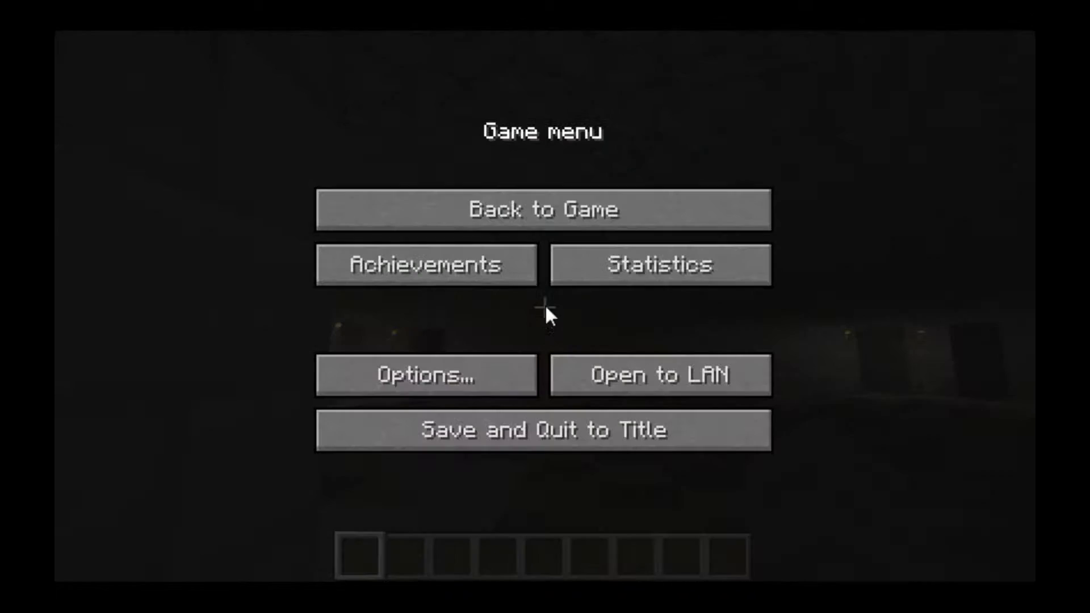
{"action": "left_click", "coordinate": [553, 435]}
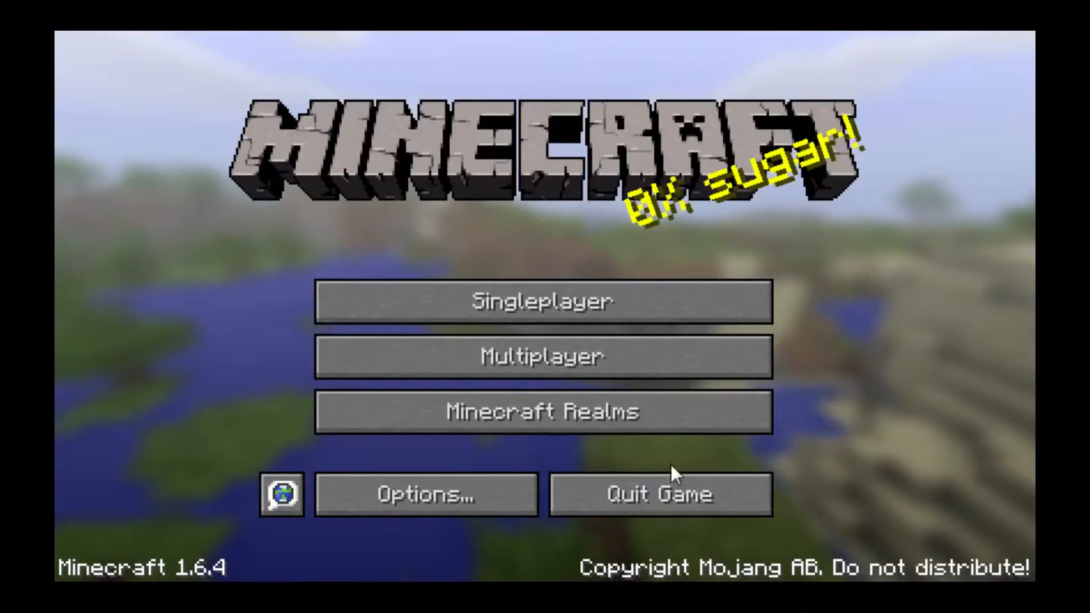
{"action": "left_click", "coordinate": [685, 480]}
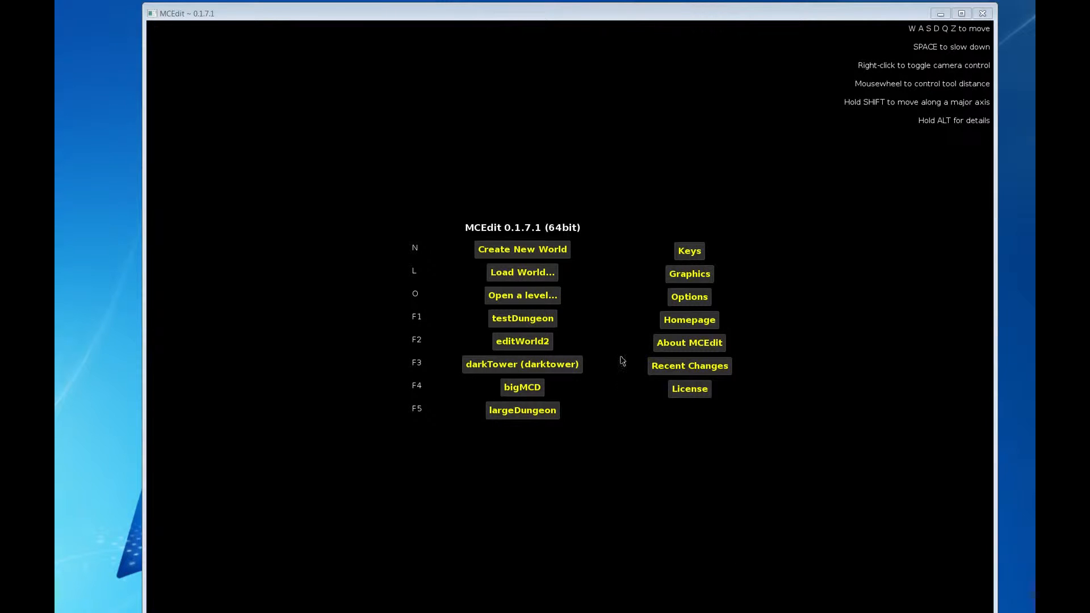
- Switch to MCEdit and load the testDungeon world
{"action": "left_click", "coordinate": [555, 274]}
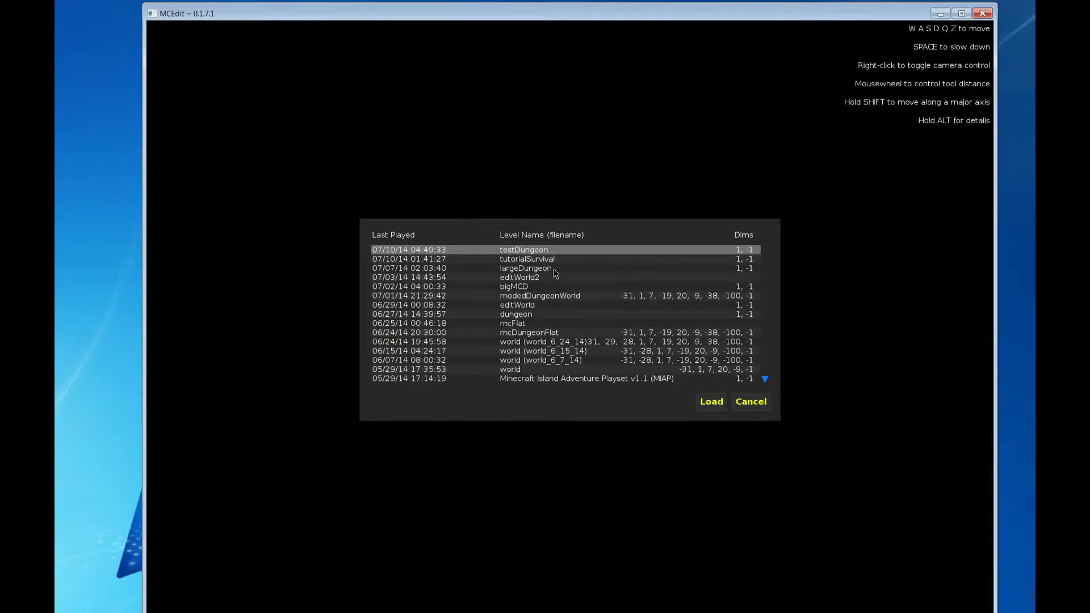
{"action": "left_click", "coordinate": [709, 401]}
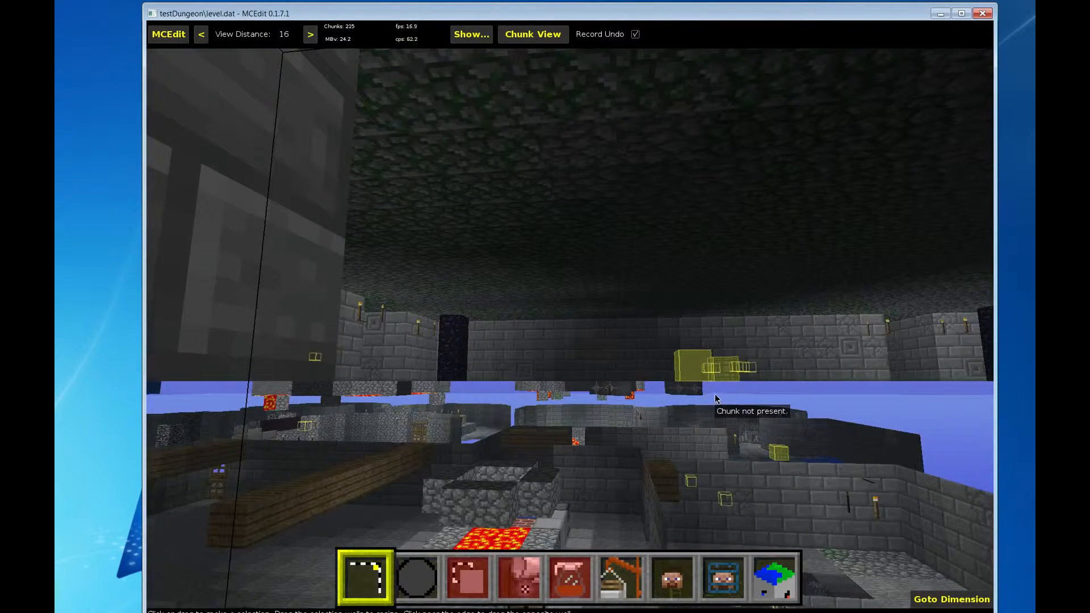
- Fly around the world to examine the dungeon's stacked levels, the surface ruins and tower, and the surrounding terrain edges
{"action": "key", "text": "s"}
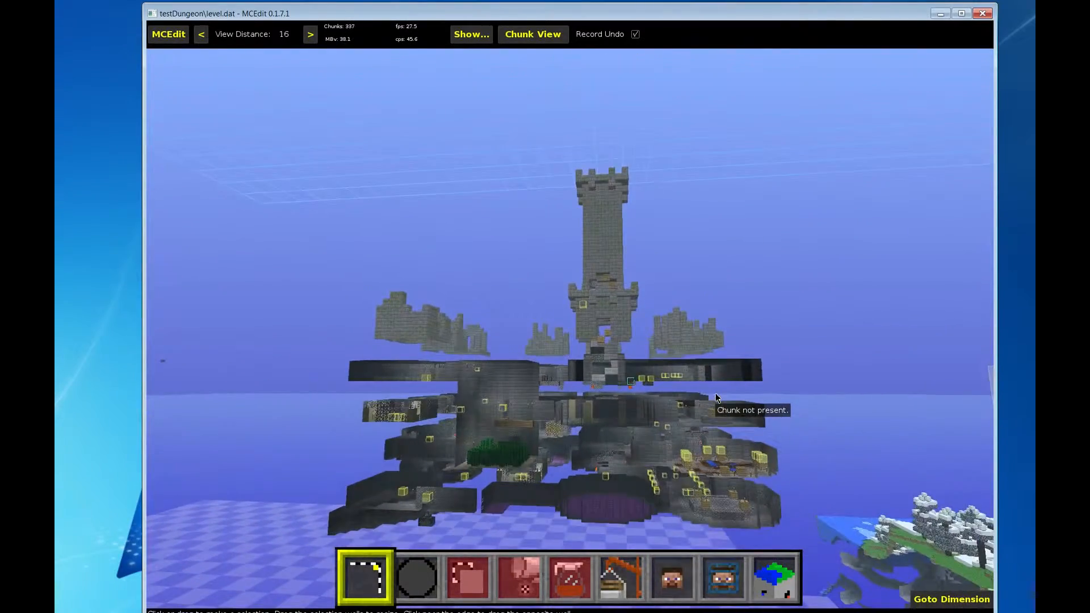
{"action": "key", "text": "d"}
{"action": "key", "text": "q"}
{"action": "key", "text": "w"}
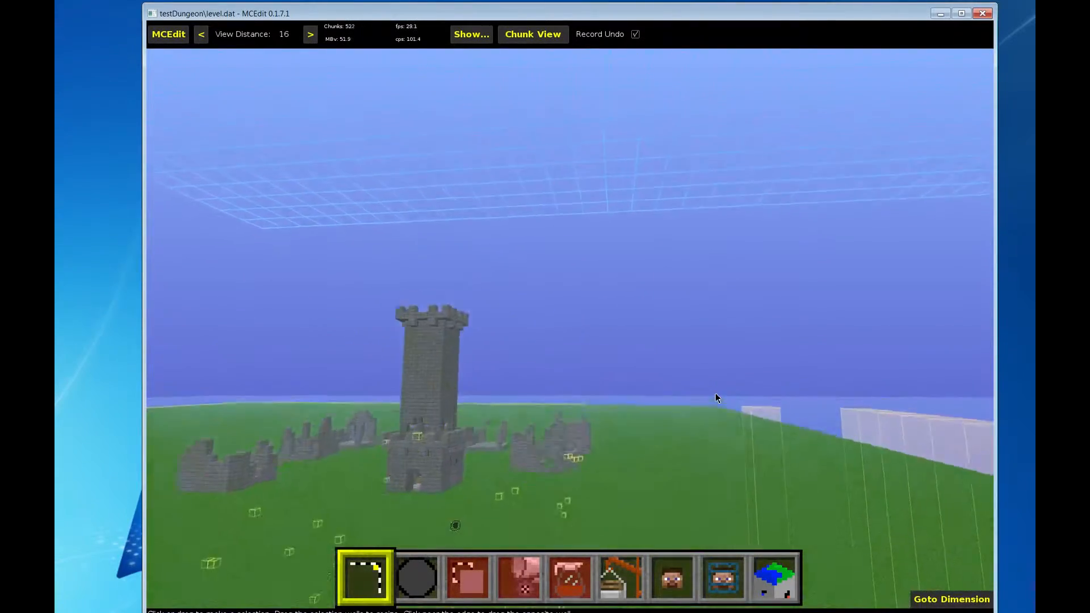
{"action": "key", "text": "z"}
{"action": "key", "text": "w"}
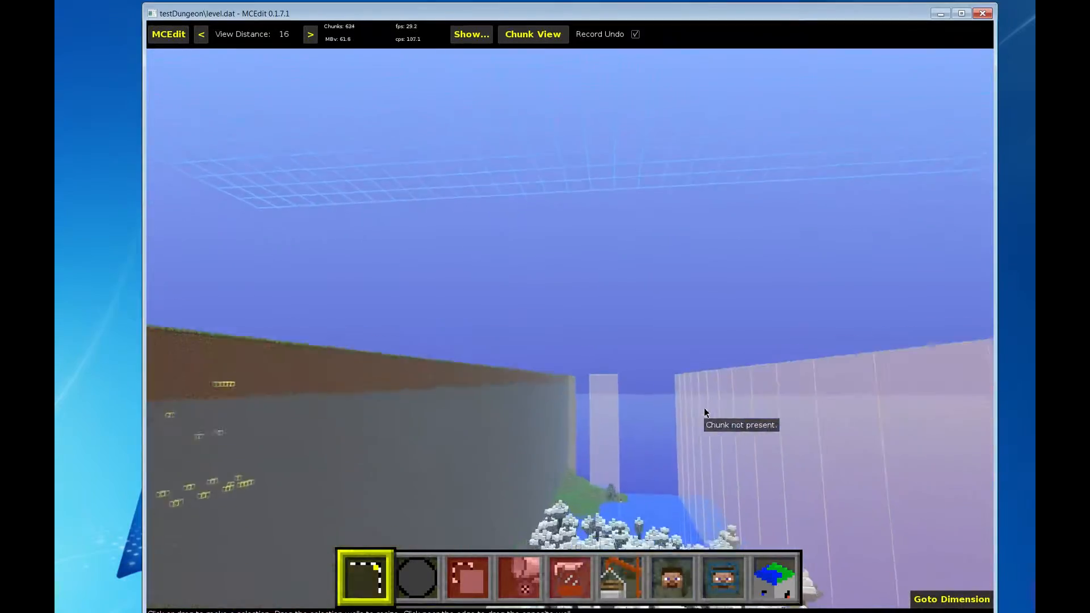
{"action": "key", "text": "s"}
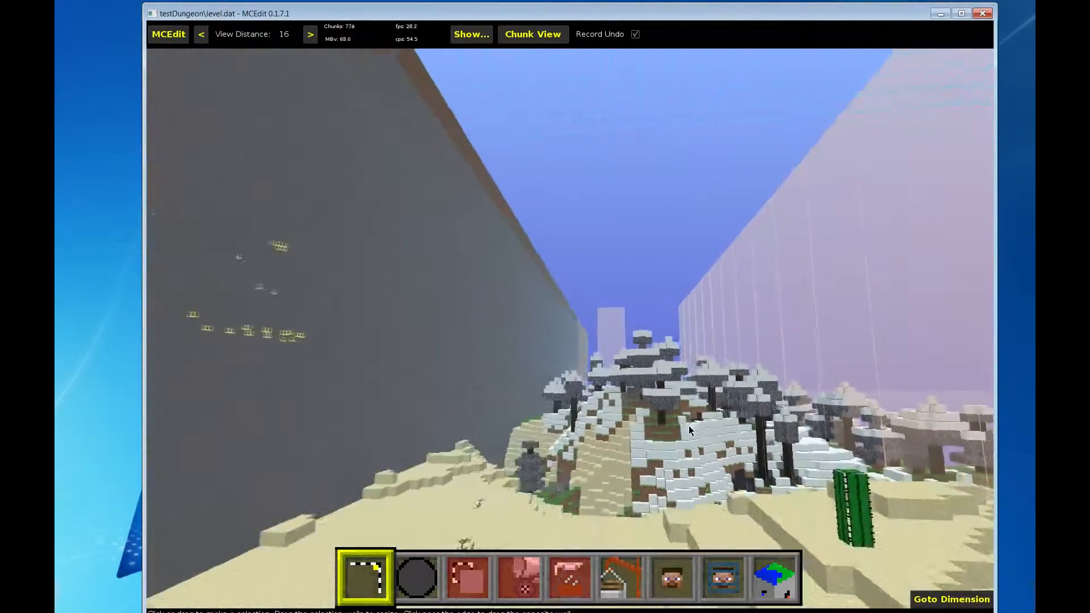
{"action": "key", "text": "s"}
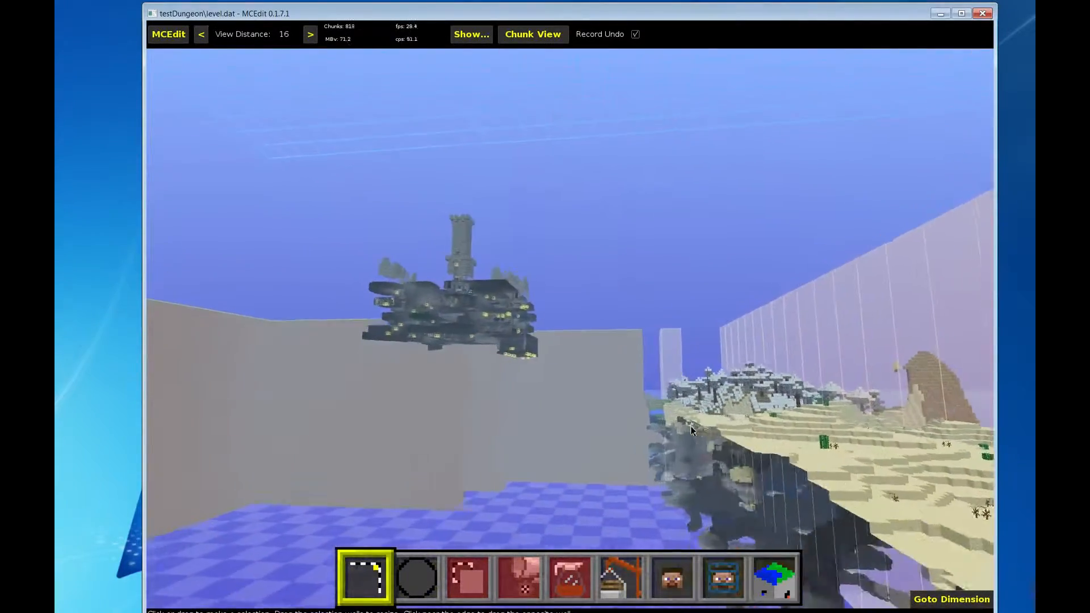
- Fly out over the flat grassland and back below ground to examine the dungeon's position and stacked levels from a distance
{"action": "key", "text": "s"}
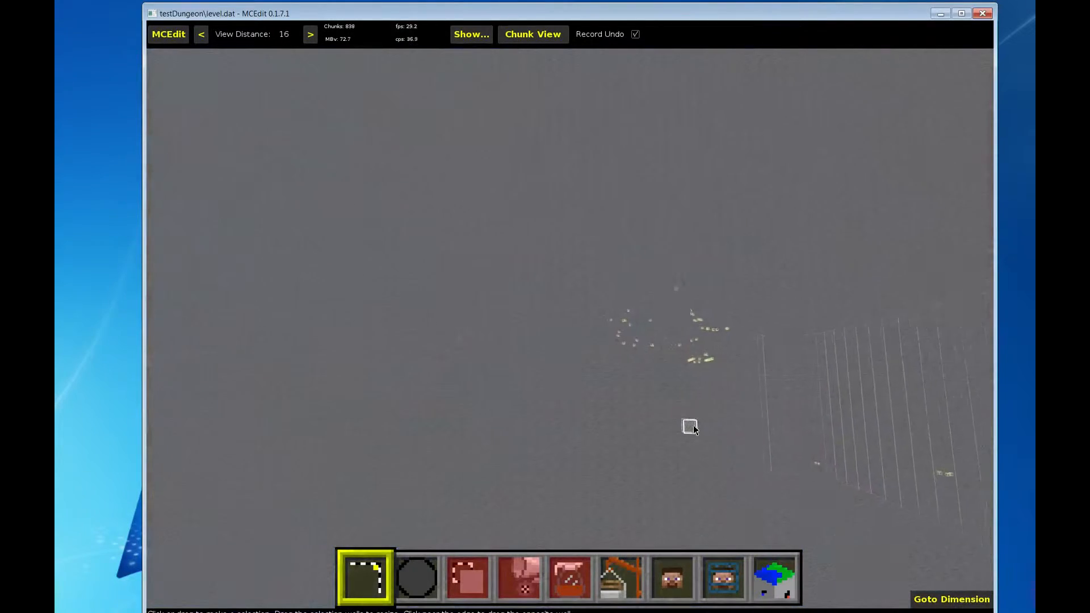
{"action": "key", "text": "space"}
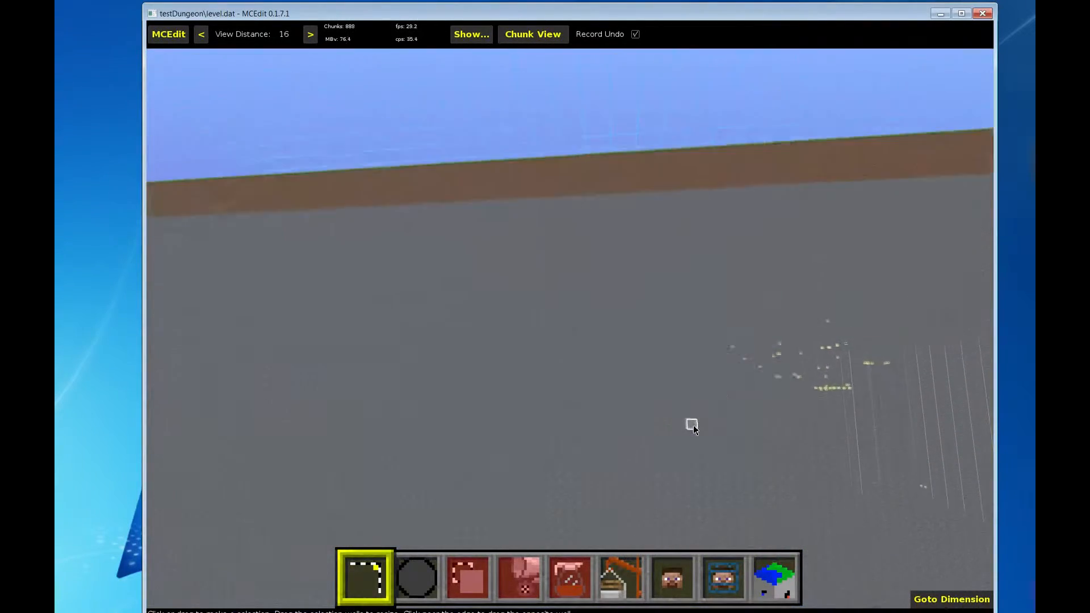
{"action": "key", "text": "space"}
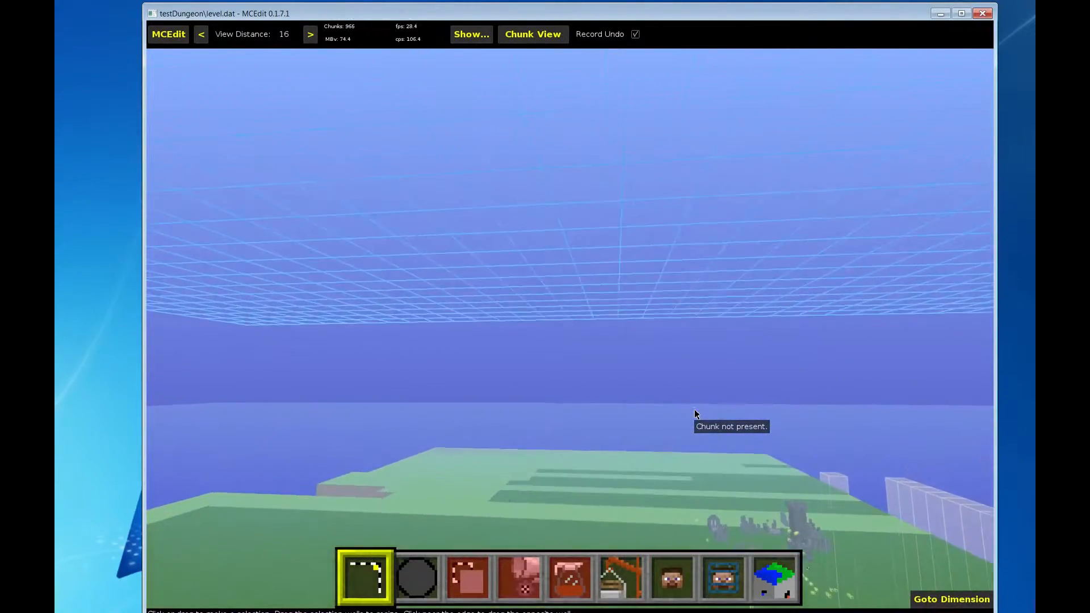
{"action": "key", "text": "space"}
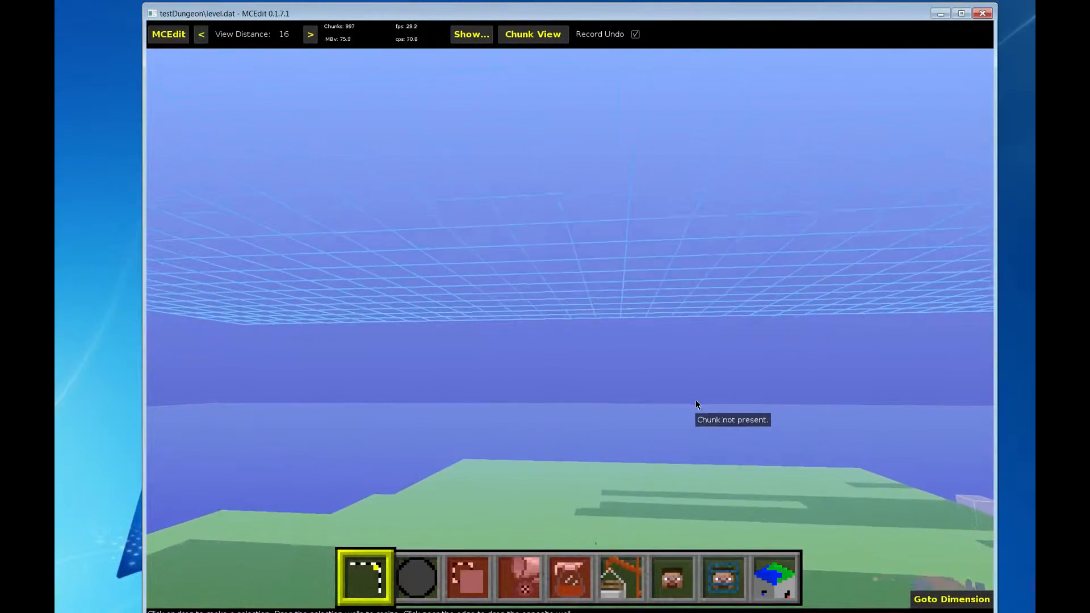
{"action": "key", "text": "d"}
{"action": "key", "text": "s"}
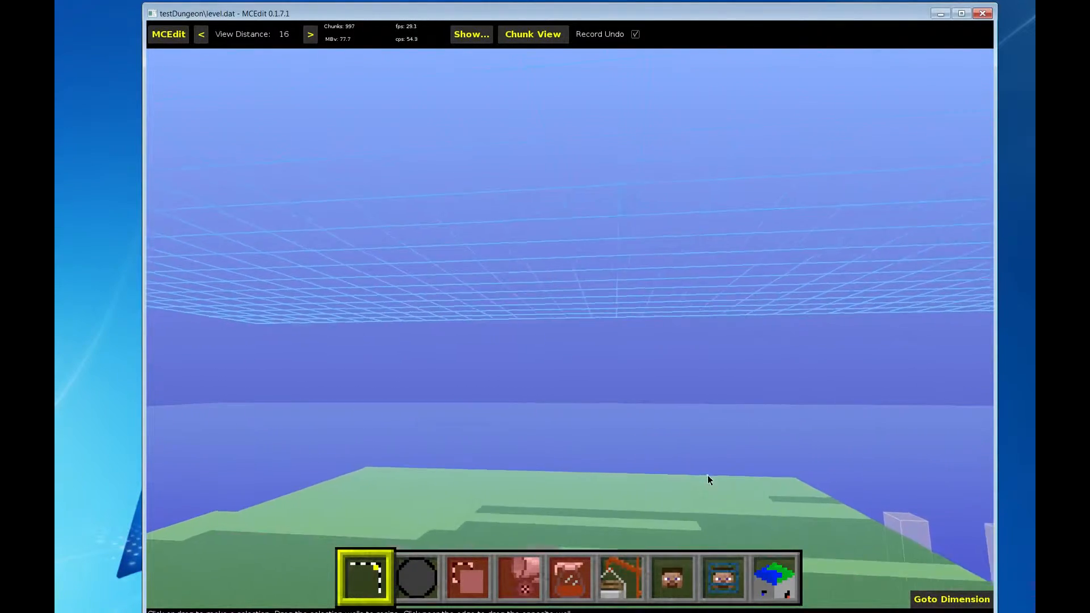
{"action": "key", "text": "d"}
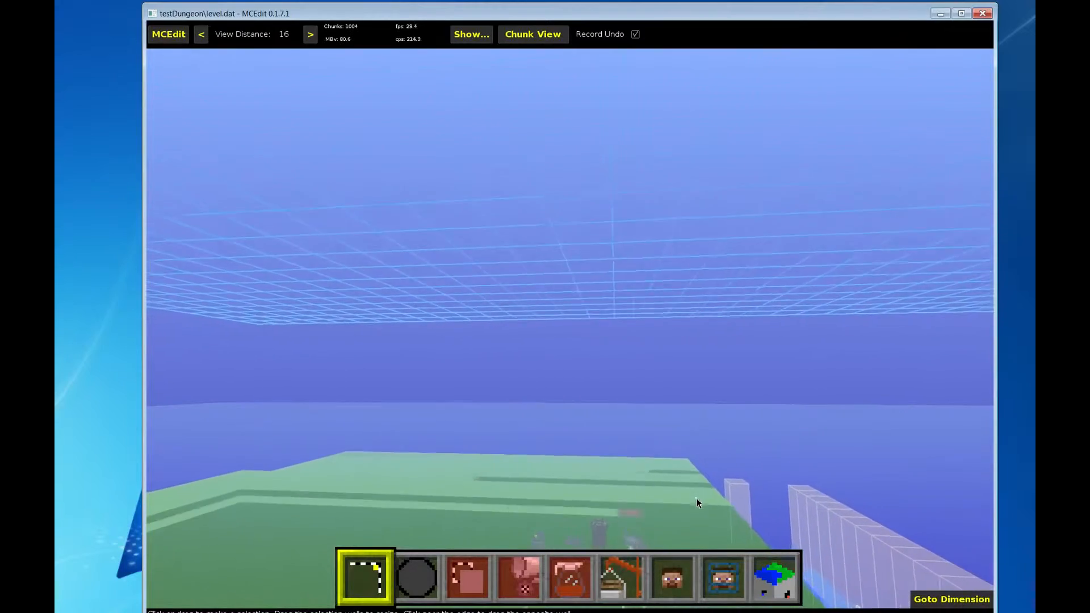
{"action": "key", "text": "shift"}
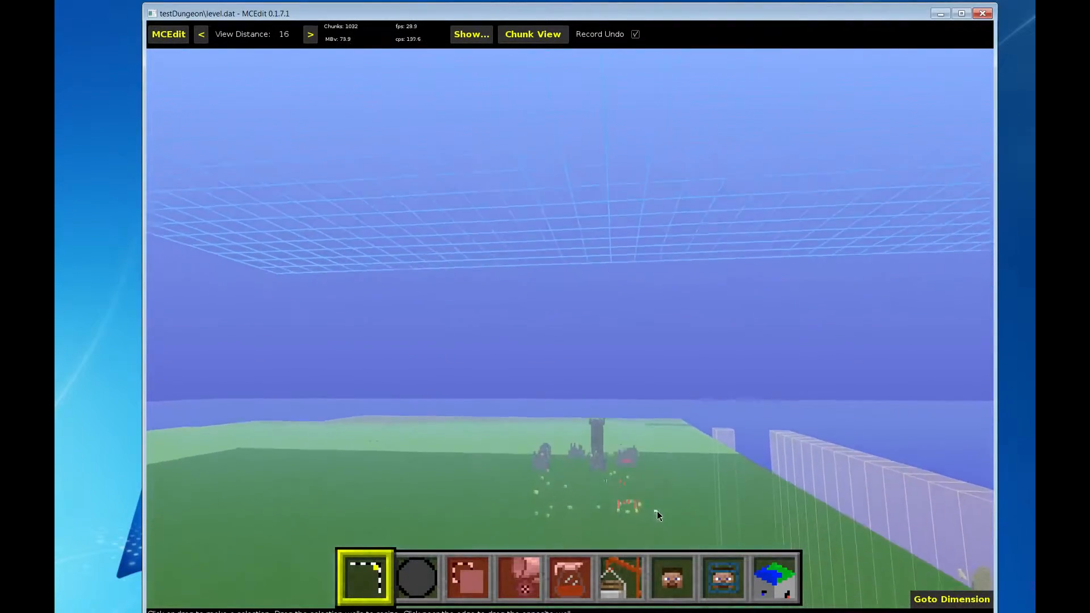
{"action": "key", "text": "w"}
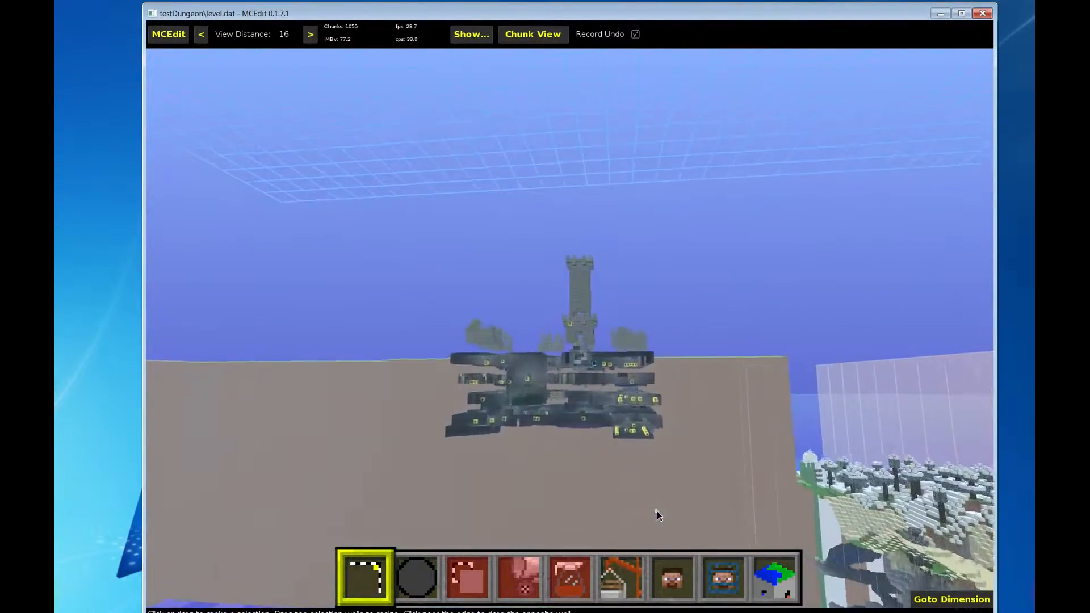
{"action": "key", "text": "w"}
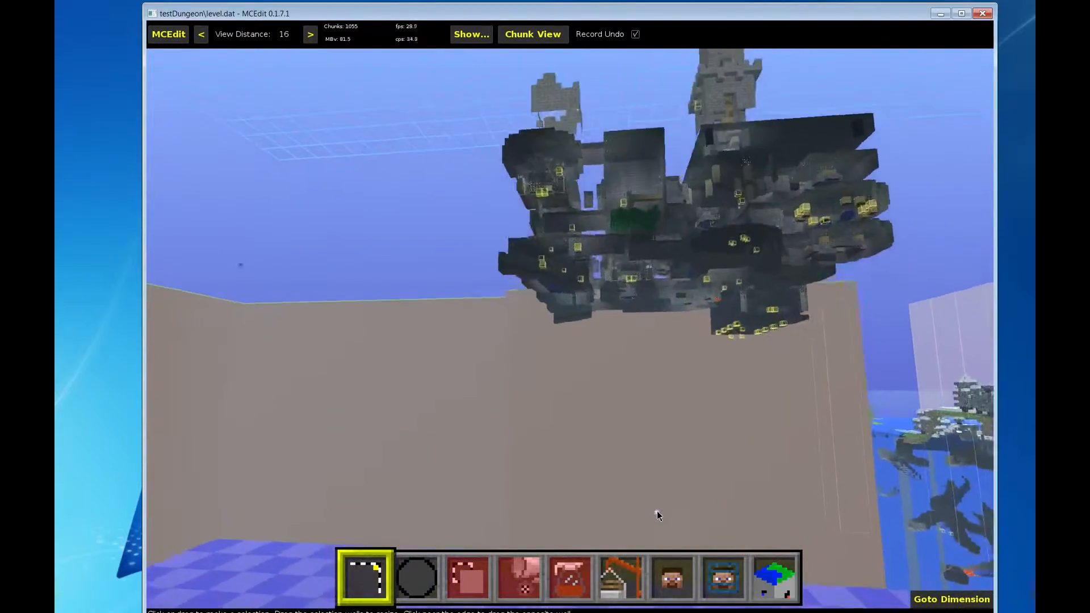
{"action": "key", "text": "q"}
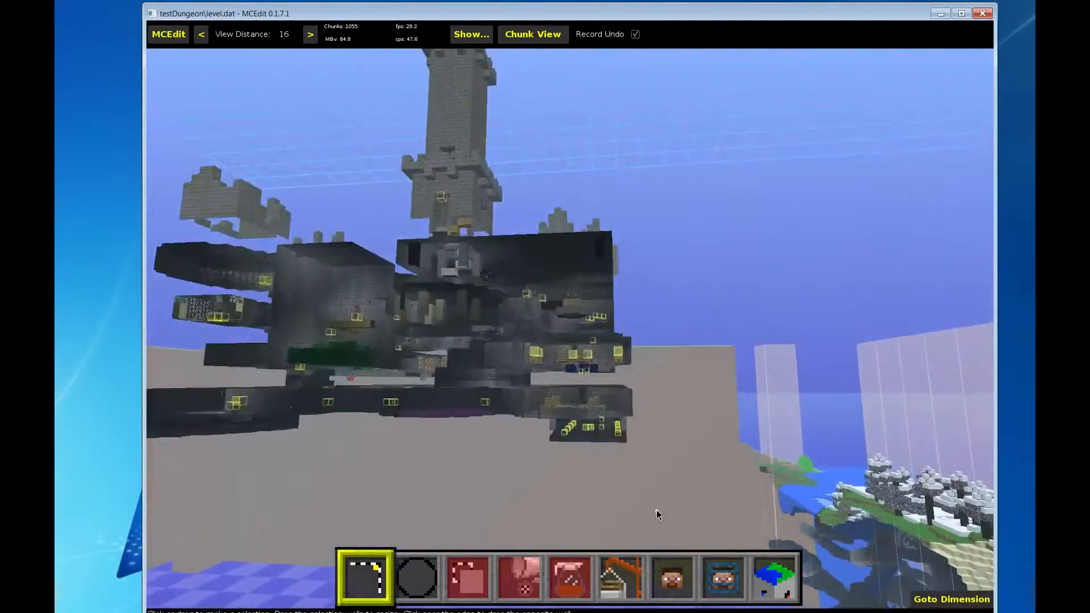
- Examine the dungeon's underground rooms up close, including the lava areas, and view the surface ruins and tower from above
{"action": "right_click", "coordinate": [662, 434]}
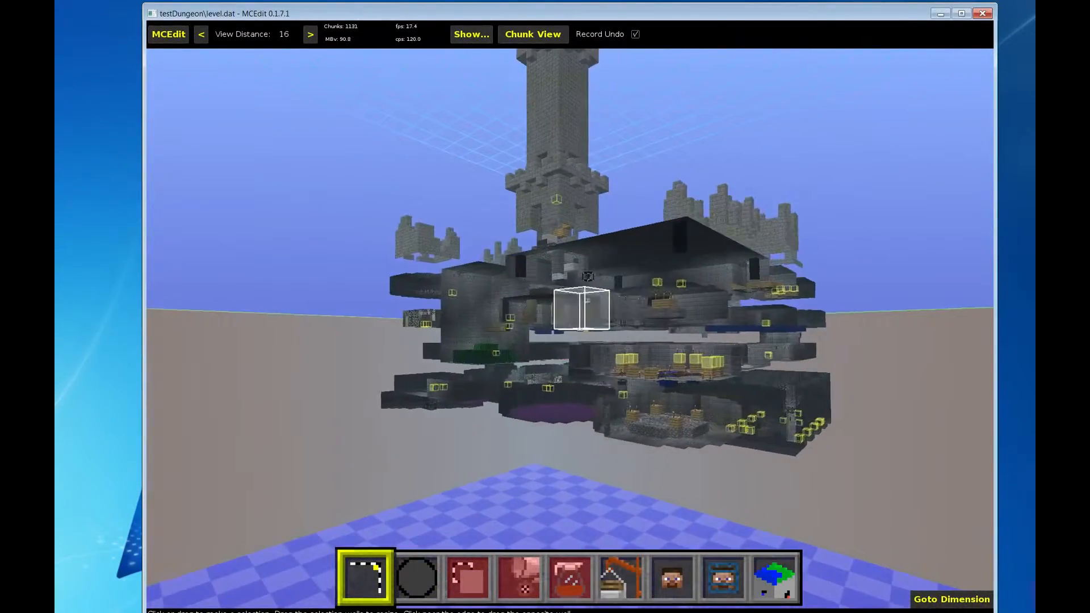
{"action": "key", "text": "w"}
{"action": "key", "text": "w"}
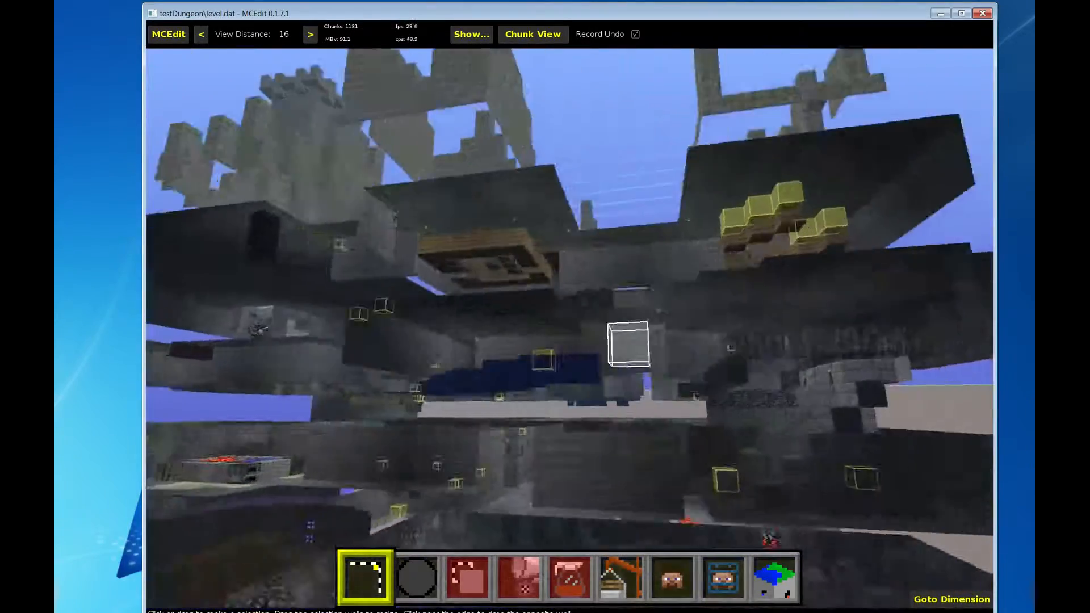
{"action": "key", "text": "w"}
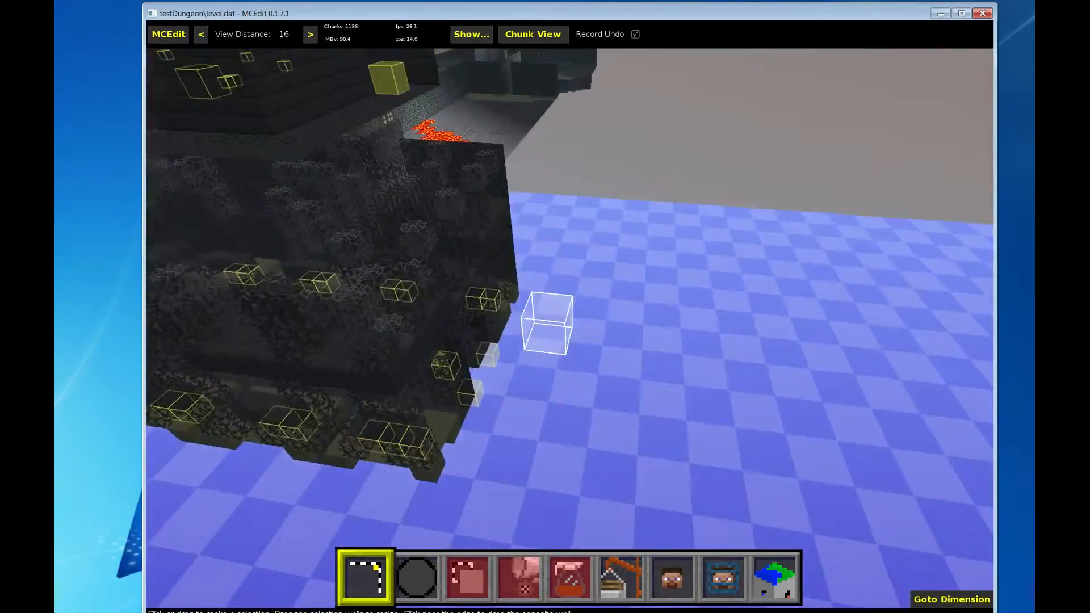
{"action": "key", "text": "w"}
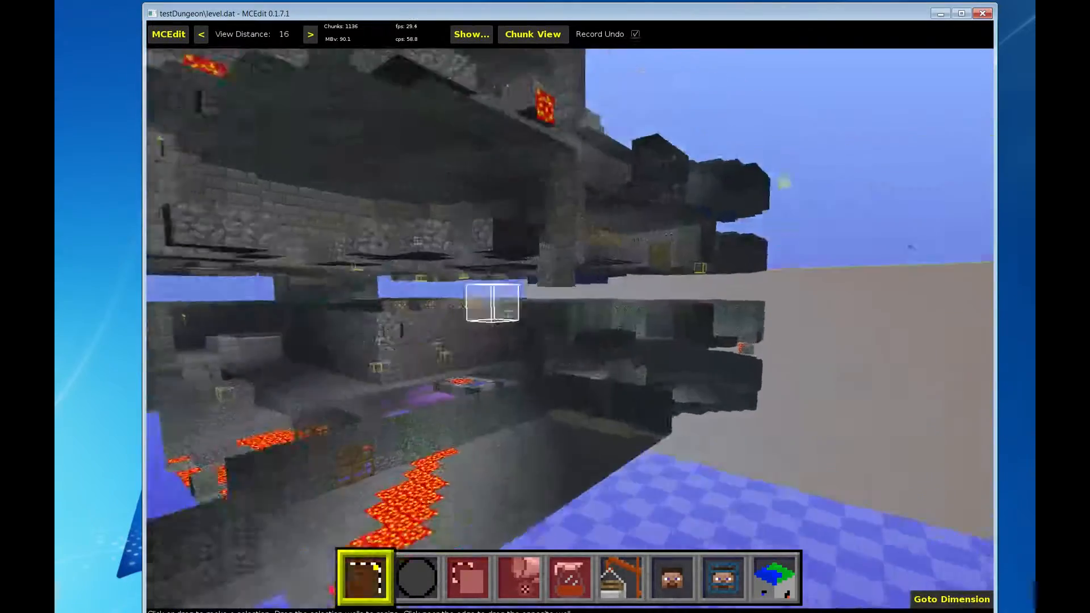
{"action": "key", "text": "w"}
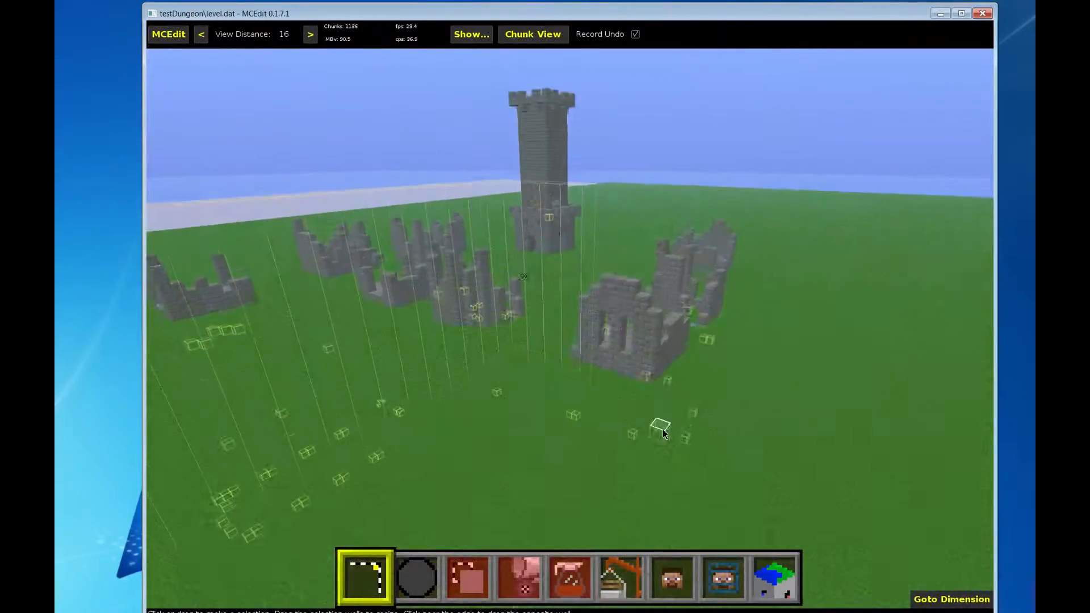
{"action": "key", "text": "q"}
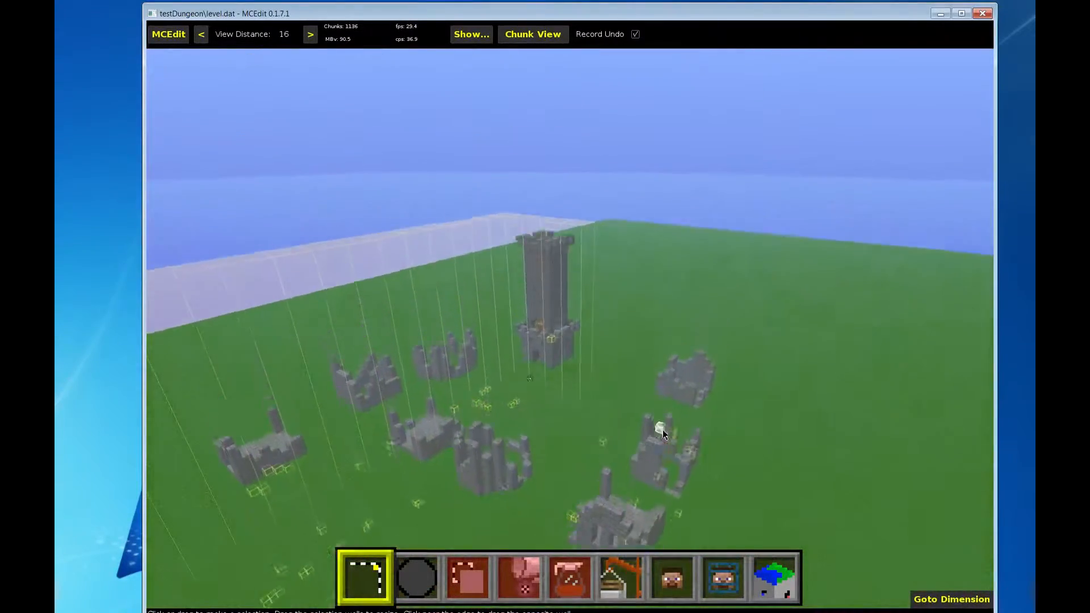
{"action": "key", "text": "d"}
{"action": "key", "text": "w"}
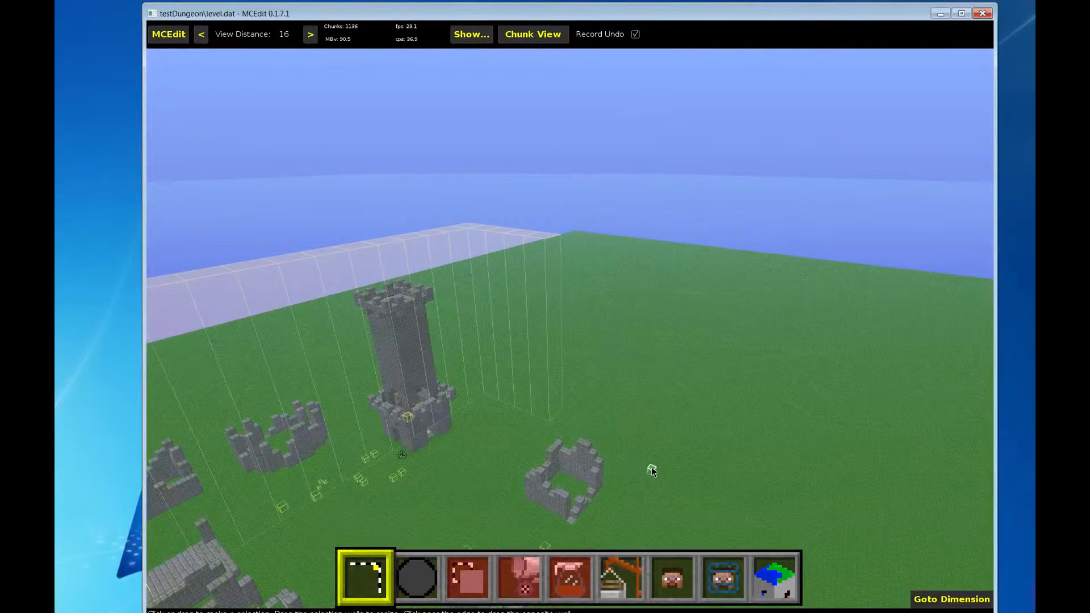
{"action": "key", "text": "w"}
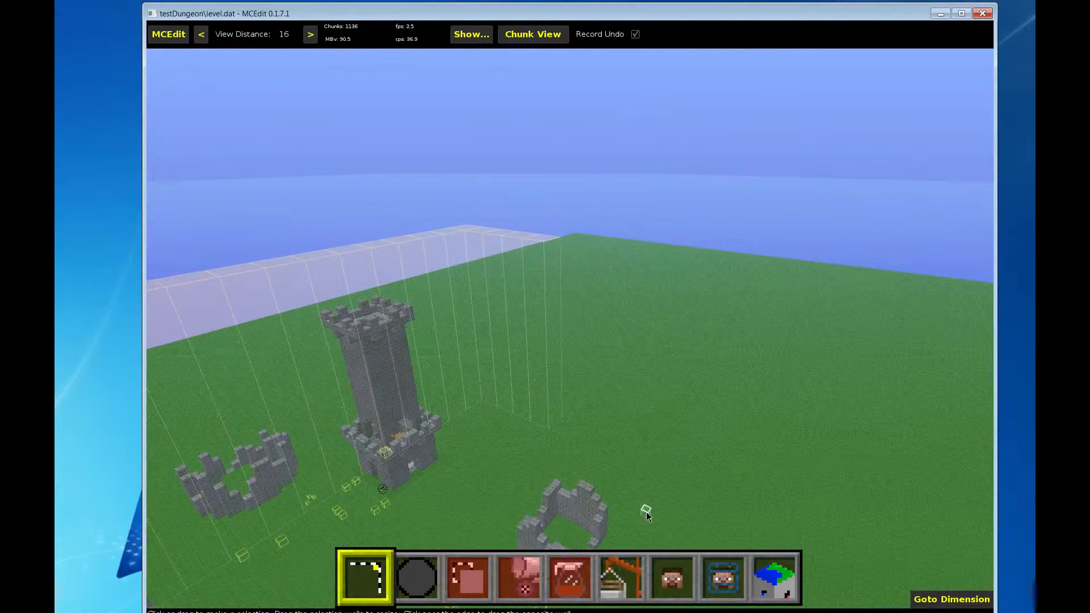
{"action": "key", "text": "s"}
{"action": "key", "text": "a"}
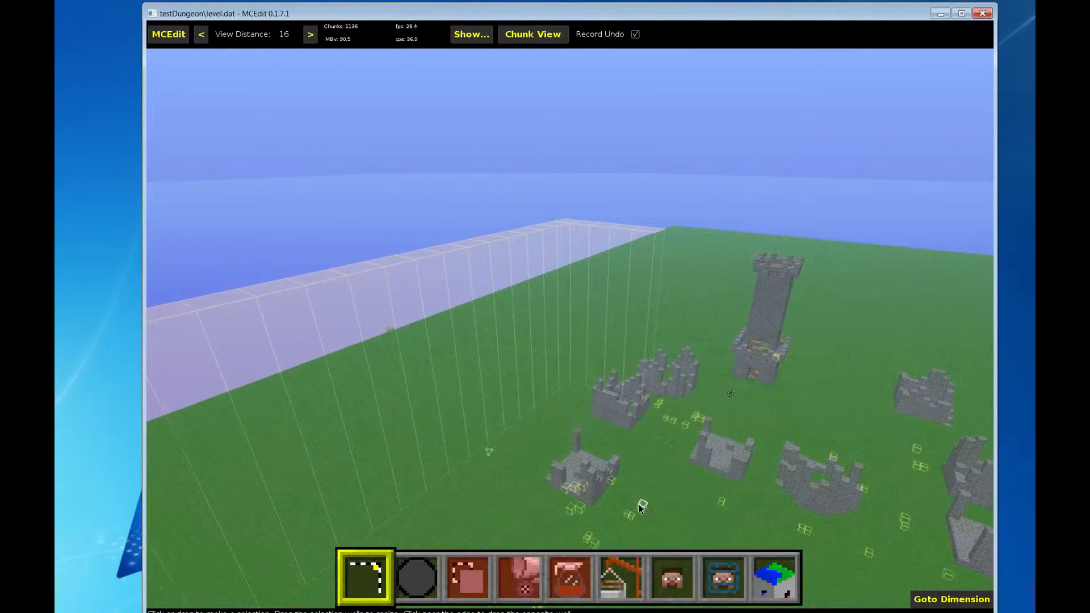
- Select a box of 72W x 81L x 36H blocks on the surface around the tower and all the ruins
{"action": "mouse_move", "coordinate": [639, 506]}
{"action": "right_mouse_down"}
{"action": "mouse_move", "coordinate": [639, 582]}
{"action": "mouse_move", "coordinate": [613, 608]}
{"action": "mouse_move", "coordinate": [584, 584]}
{"action": "mouse_move", "coordinate": [639, 497]}
{"action": "right_mouse_up"}
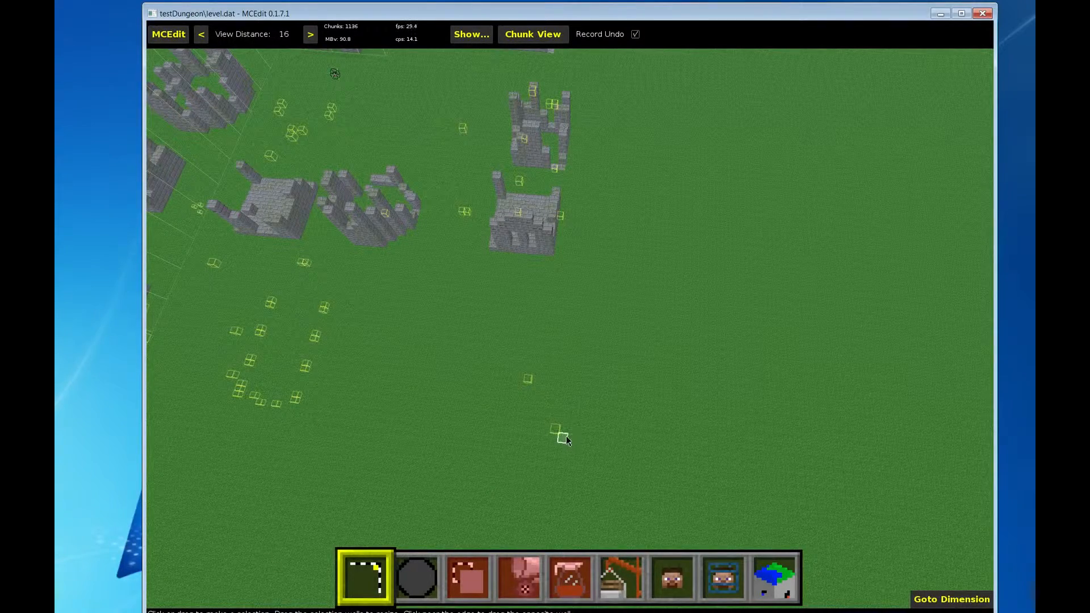
{"action": "left_click", "coordinate": [572, 450]}
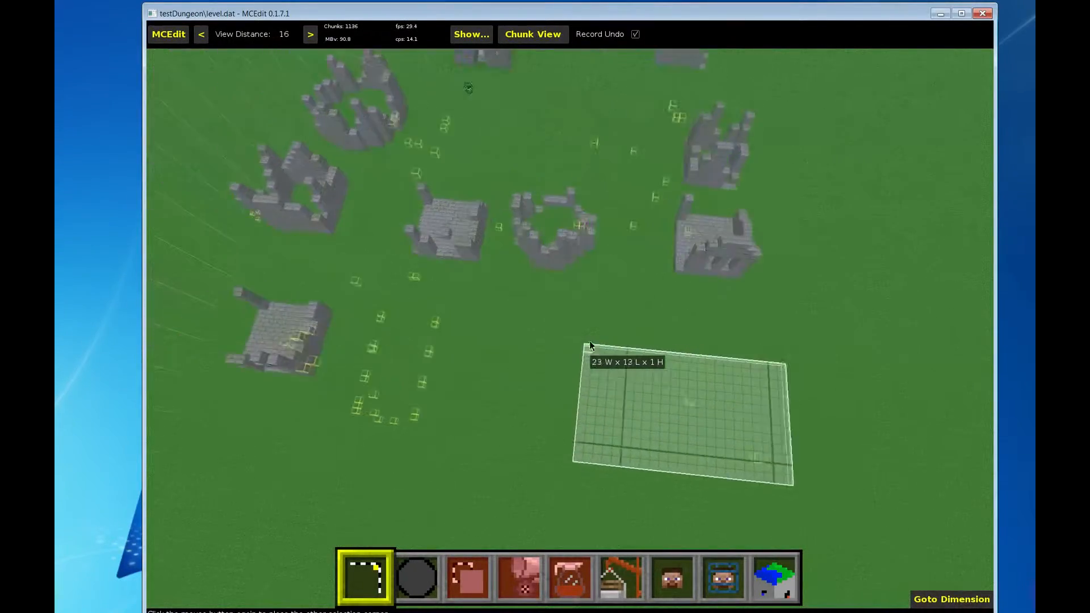
{"action": "right_click_drag", "start_coordinate": [576, 295], "coordinate": [571, 301]}
{"action": "right_click_drag", "start_coordinate": [534, 350], "coordinate": [462, 426]}
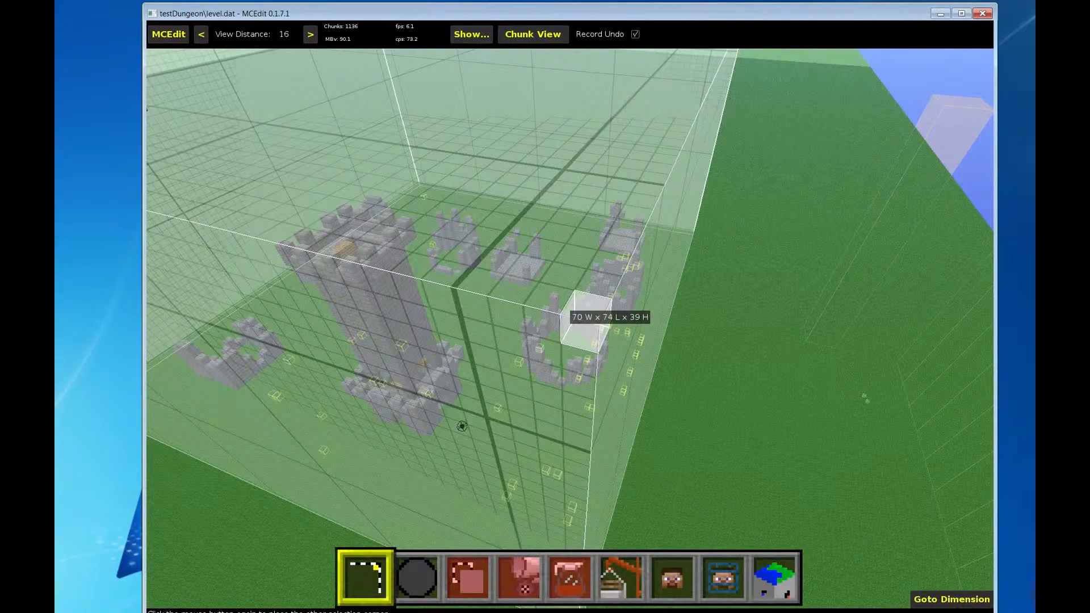
{"action": "right_click_drag", "start_coordinate": [462, 426], "coordinate": [480, 395]}
{"action": "right_click_drag", "start_coordinate": [570, 307], "coordinate": [547, 327]}
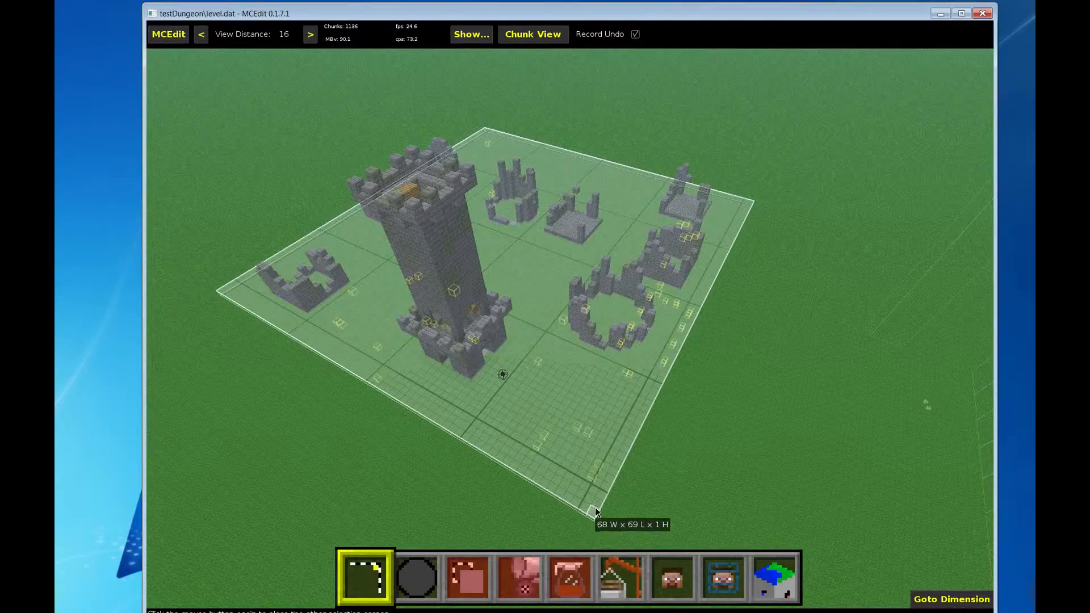
{"action": "left_click", "coordinate": [595, 511]}
- Lower the top face of the selection box so that its height is 27 blocks
{"action": "key", "text": "w"}
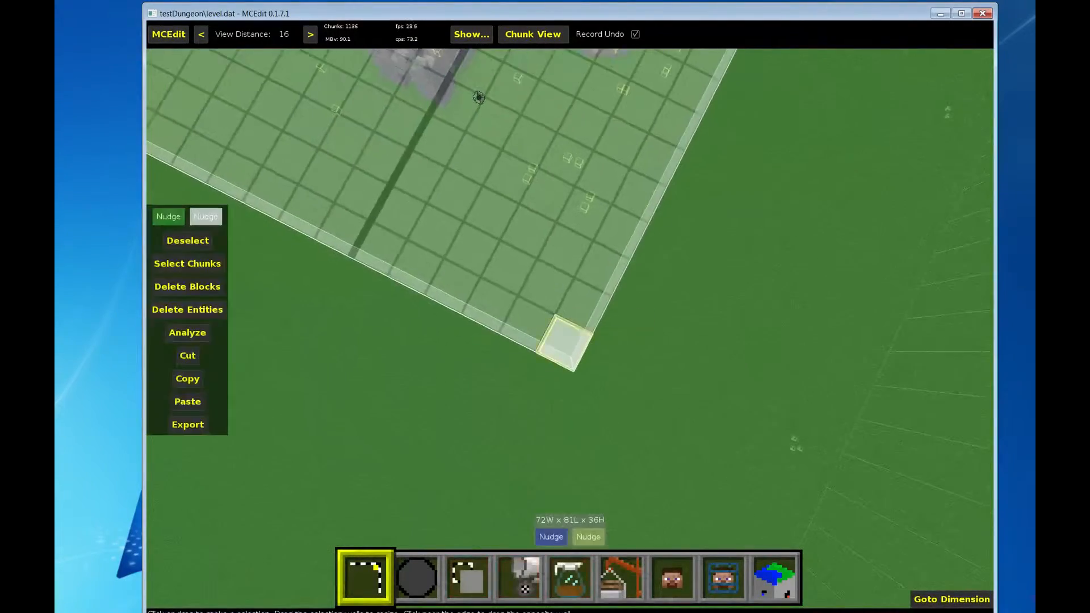
{"action": "key", "text": "s"}
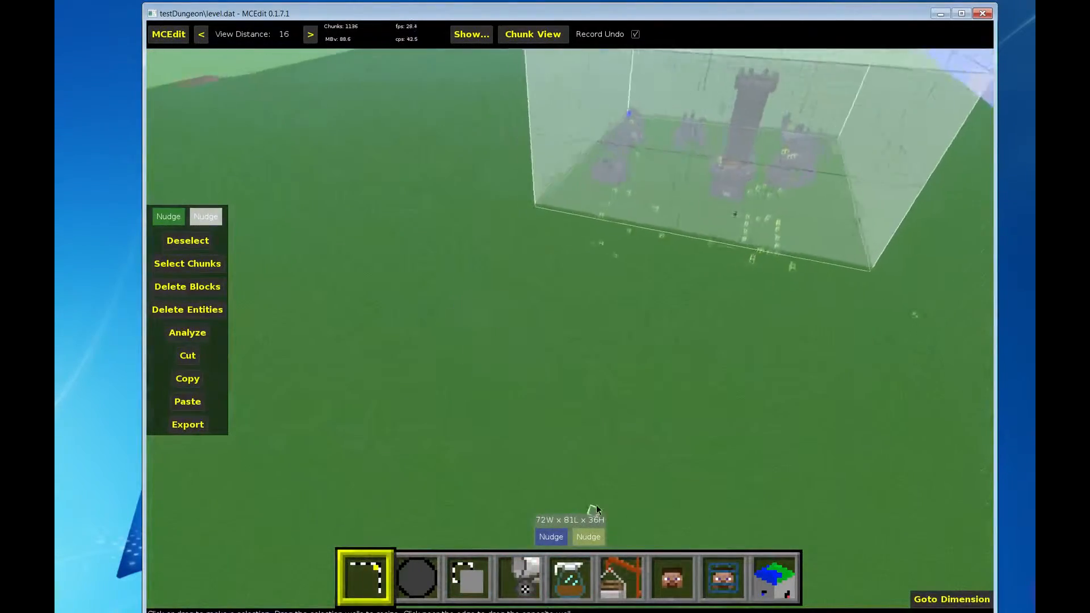
{"action": "key", "text": "w"}
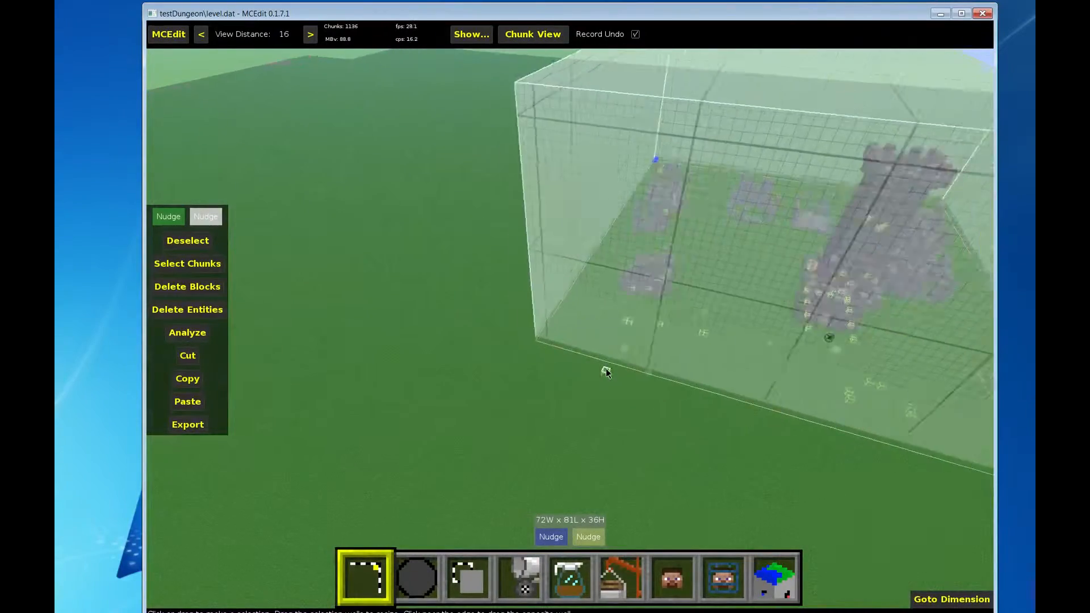
{"action": "key", "text": "w"}
{"action": "left_click_drag", "start_coordinate": [672, 81], "coordinate": [660, 175]}
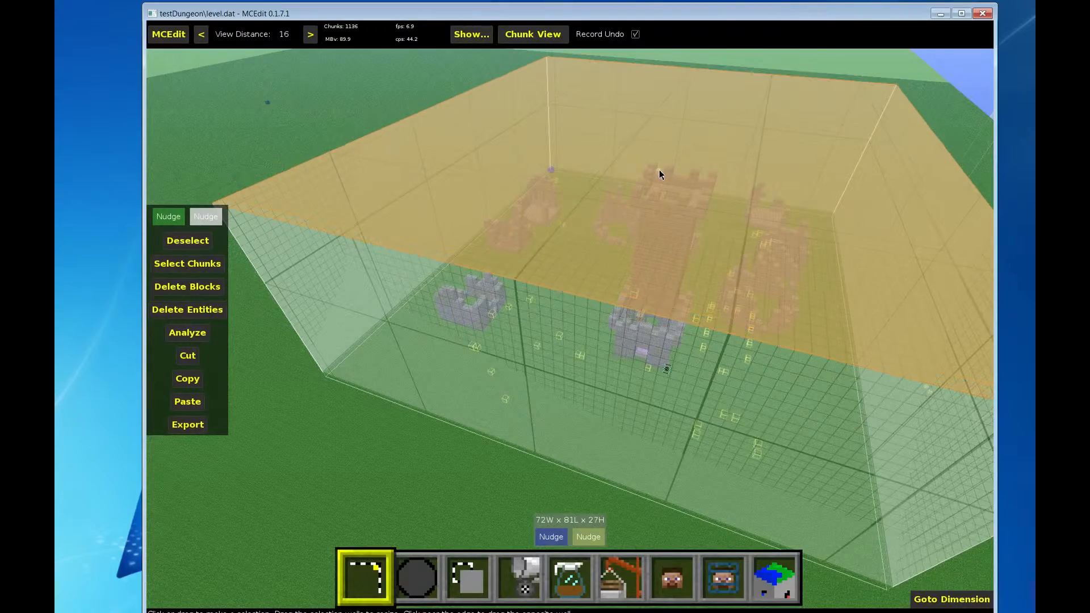
- Extend the bottom face of the selection box down past the dungeon's lowest level, to a height of 60 blocks
{"action": "key", "text": "a"}
{"action": "right_click", "coordinate": [653, 161]}
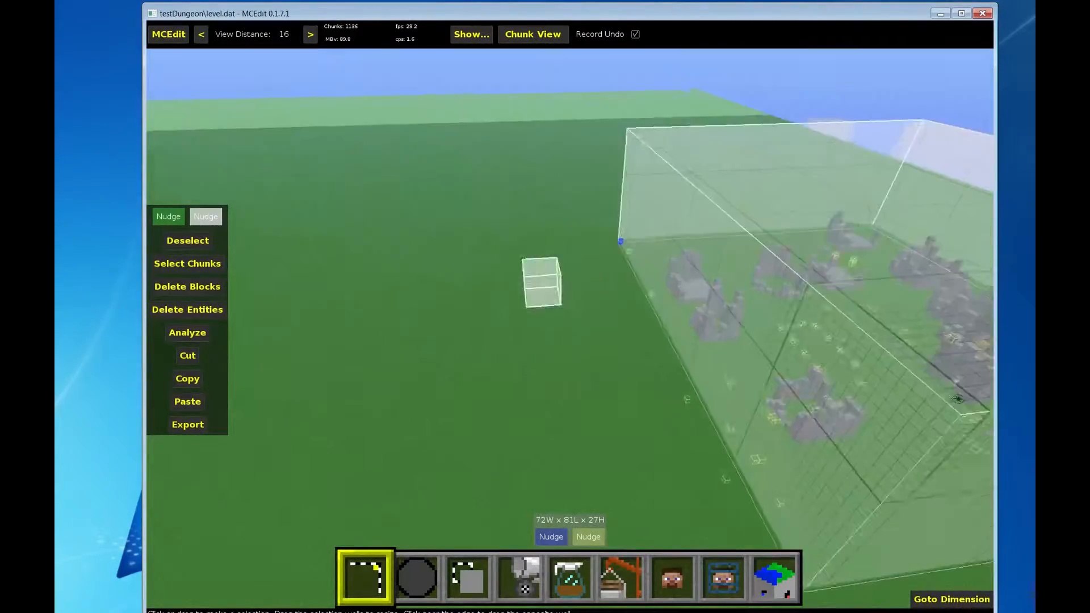
{"action": "key", "text": "a"}
{"action": "key", "text": "w"}
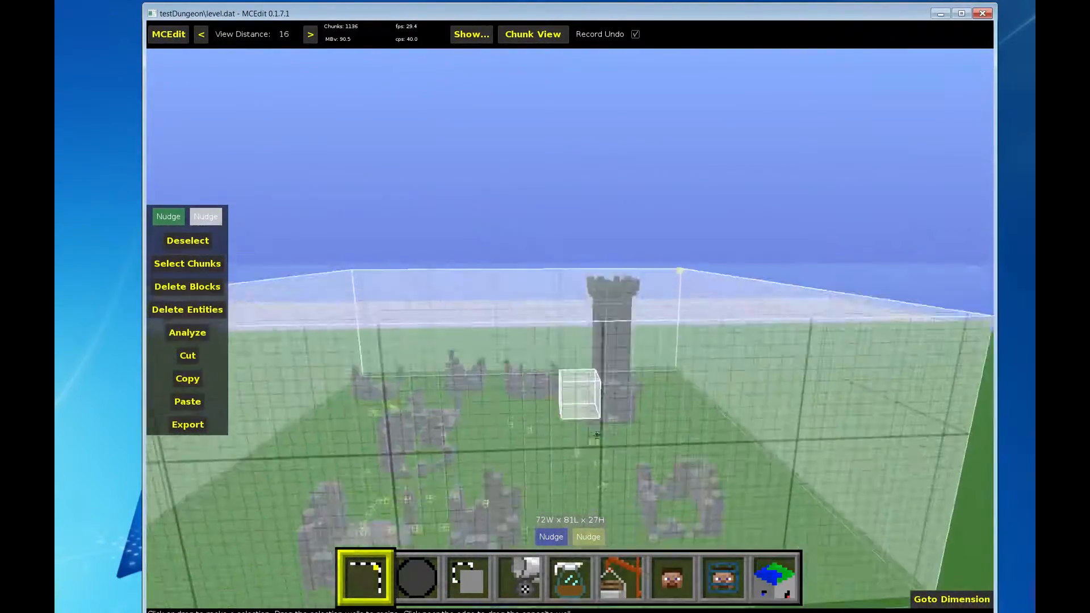
{"action": "key", "text": "z"}
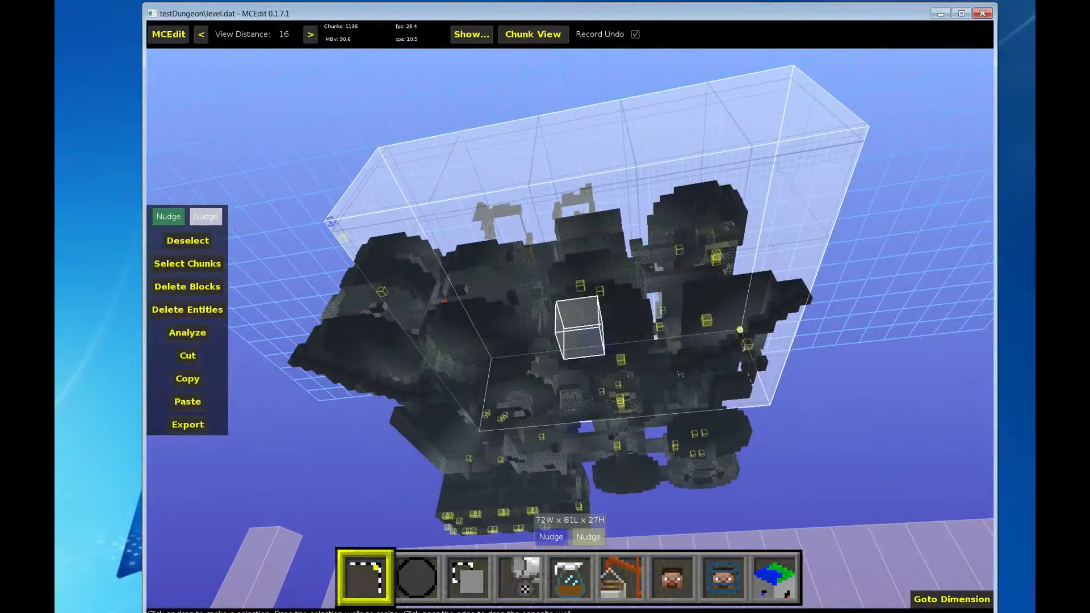
{"action": "left_click_drag", "start_coordinate": [650, 176], "coordinate": [647, 371]}
{"action": "key", "text": "a"}
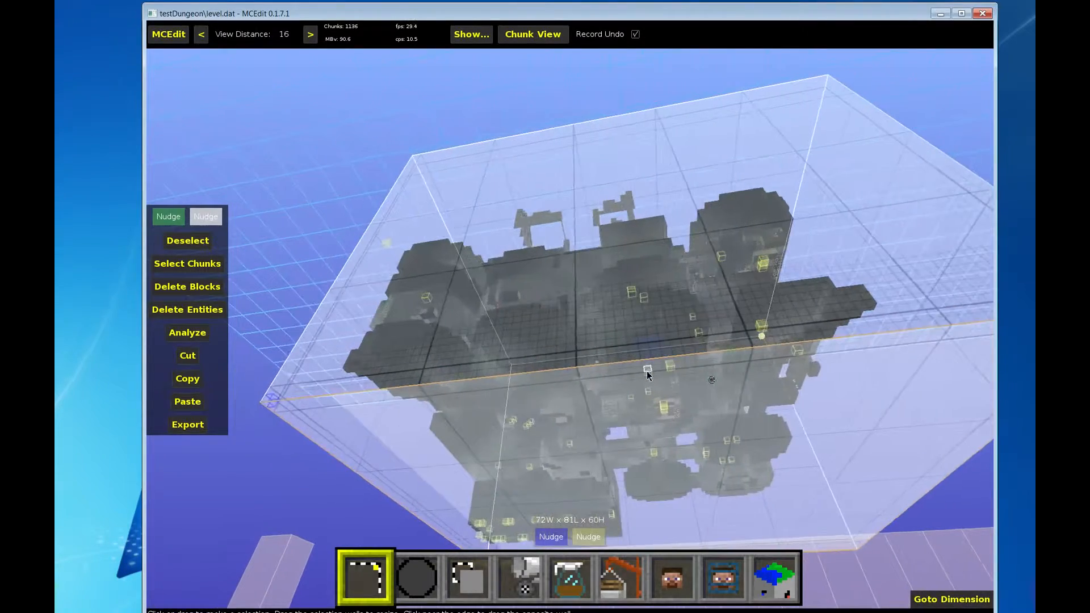
- Pull the selection box's side face in toward the dungeon so that its width is 66 blocks
{"action": "key", "text": "d"}
{"action": "right_click", "coordinate": [764, 326]}
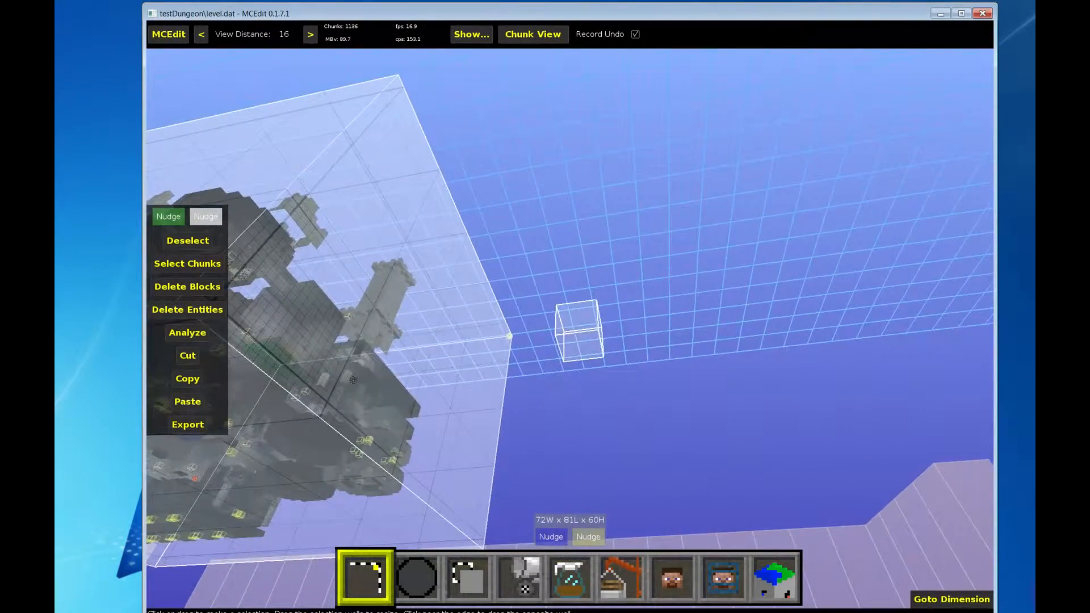
{"action": "key", "text": "d"}
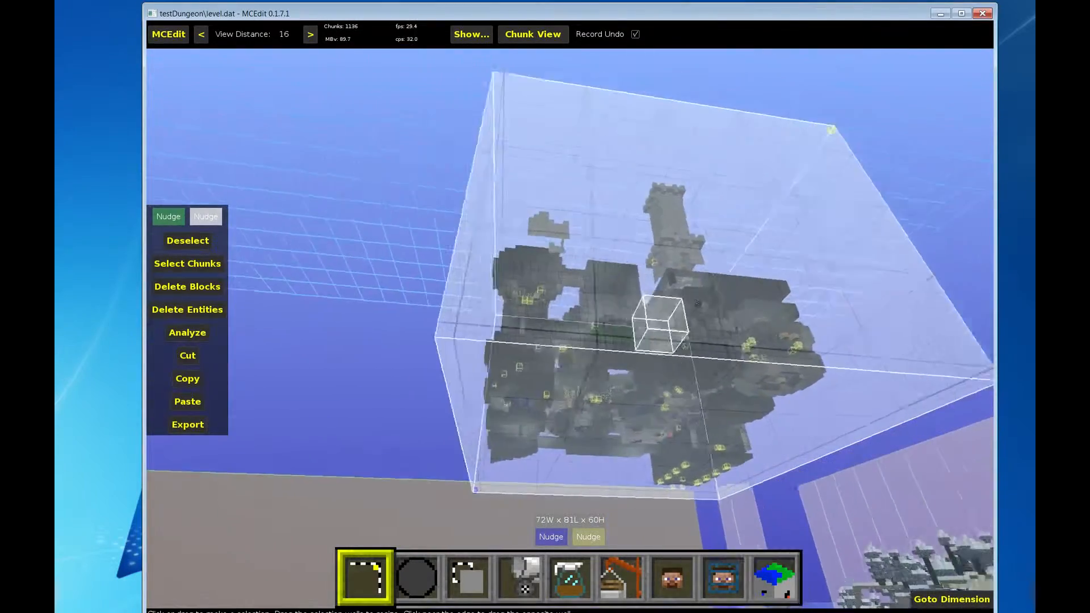
{"action": "key", "text": "d"}
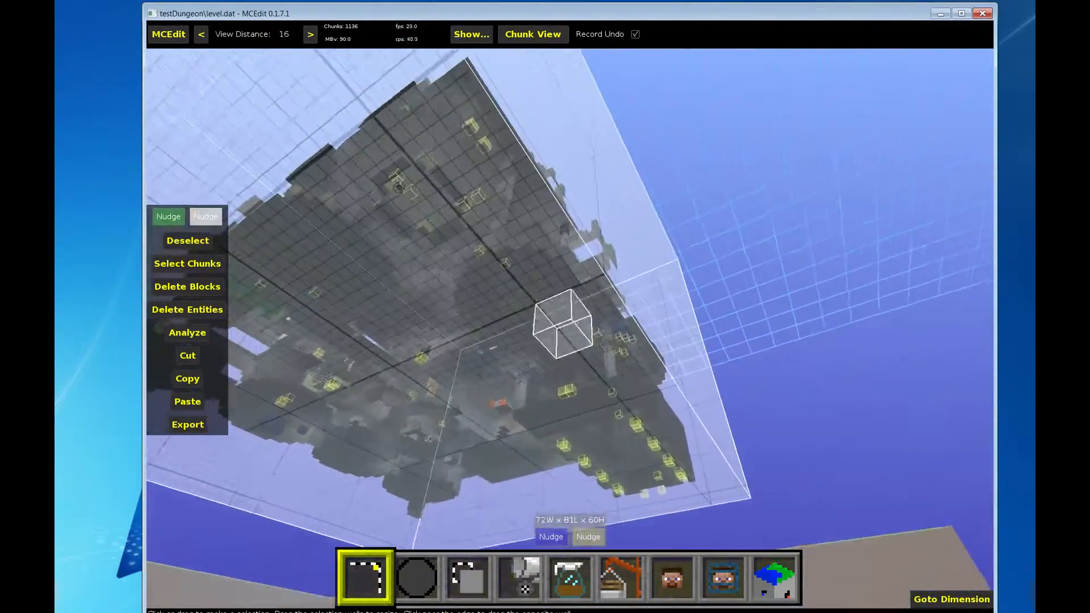
{"action": "right_click", "coordinate": [729, 372]}
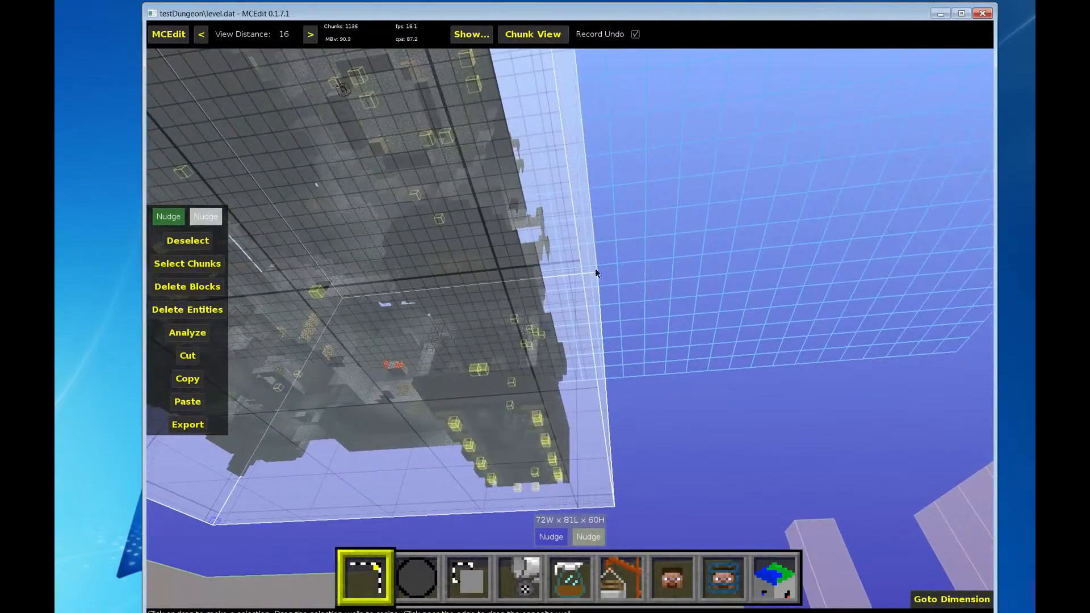
{"action": "left_click_drag", "start_coordinate": [591, 248], "coordinate": [575, 246]}
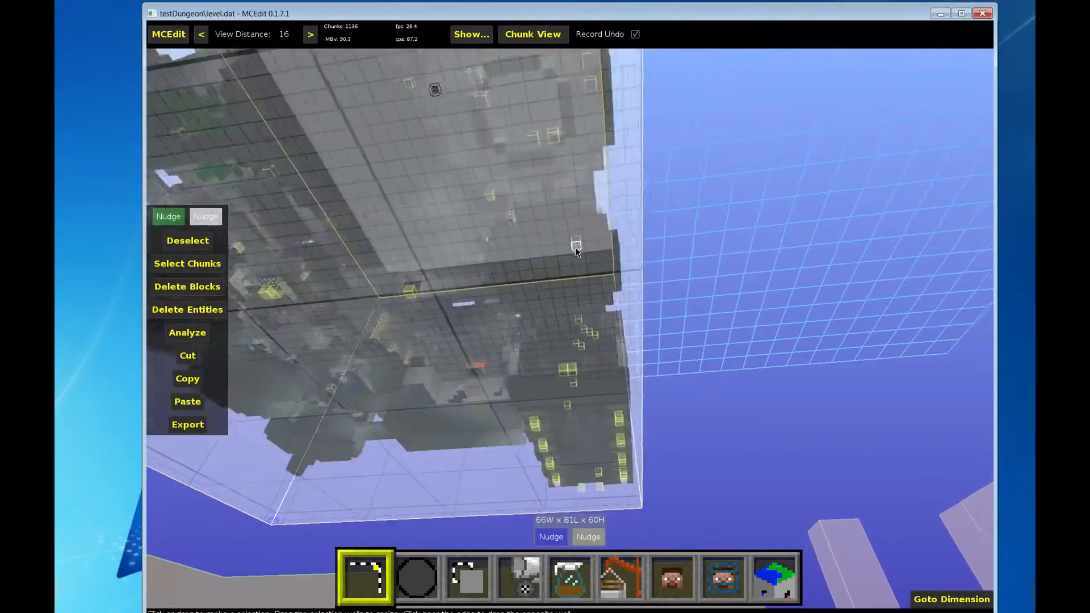
- Examine the selection box's side faces from below and alongside the lava rooms to check their clearance around the dungeon
{"action": "key", "text": "d"}
{"action": "key", "text": "s"}
{"action": "key", "text": "a"}
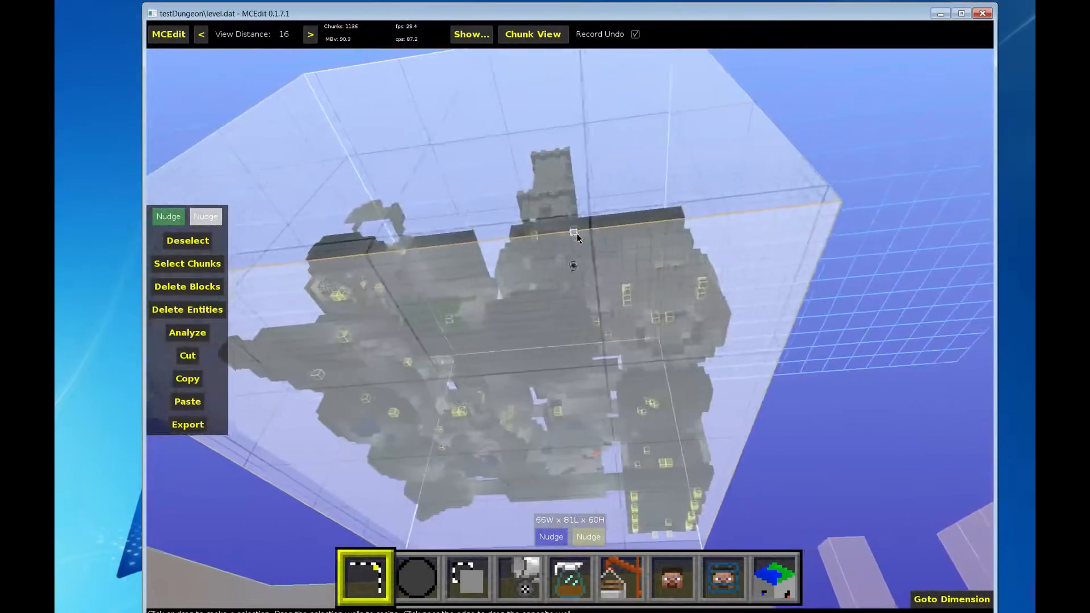
{"action": "key", "text": "d"}
{"action": "right_click", "coordinate": [577, 234]}
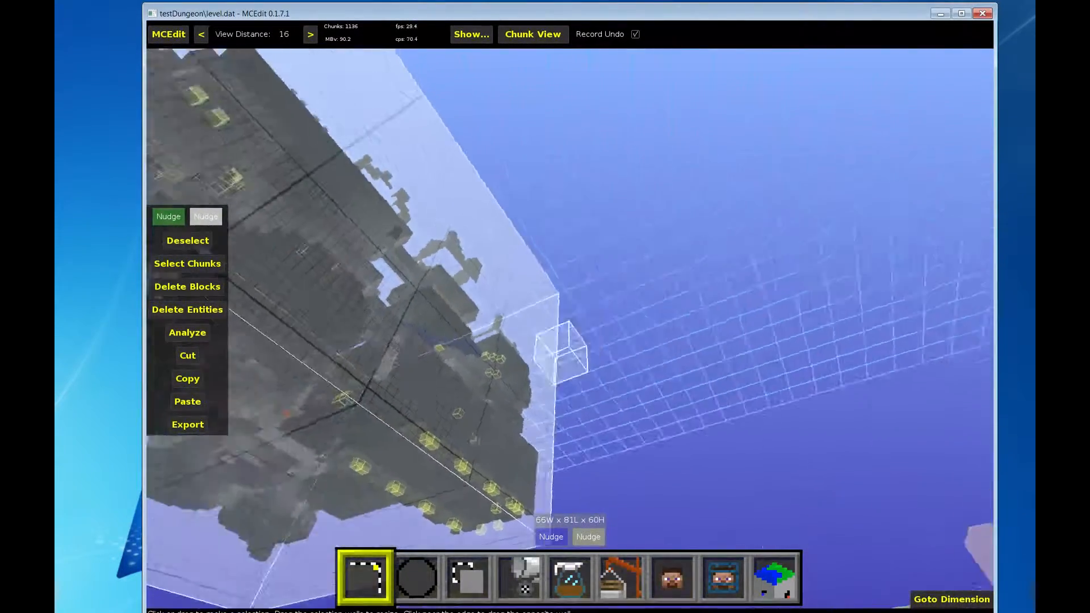
{"action": "key", "text": "w"}
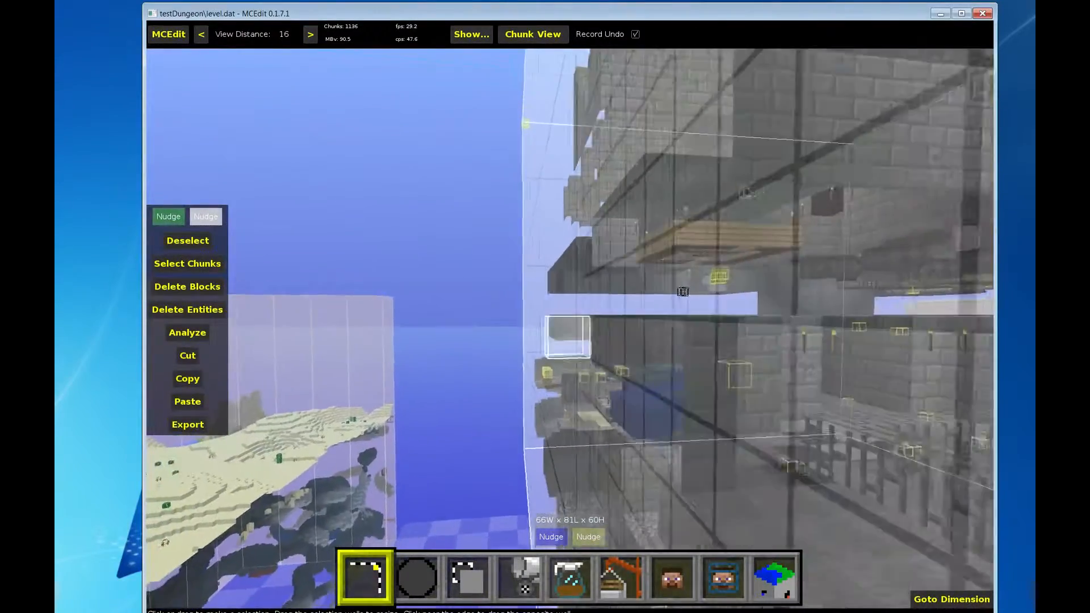
{"action": "key", "text": "s"}
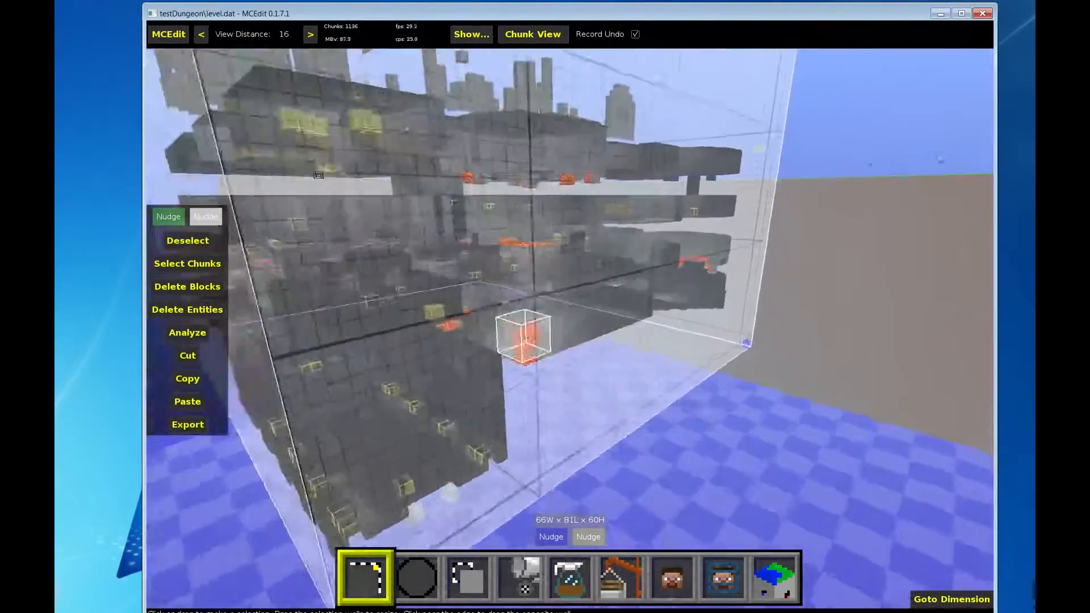
{"action": "key", "text": "w"}
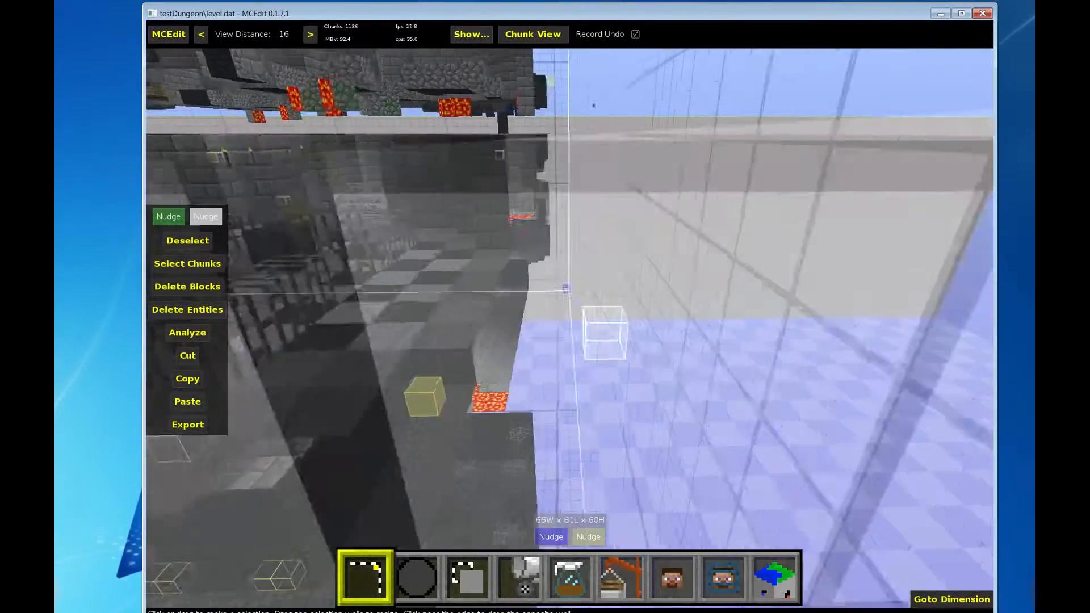
{"action": "key", "text": "w"}
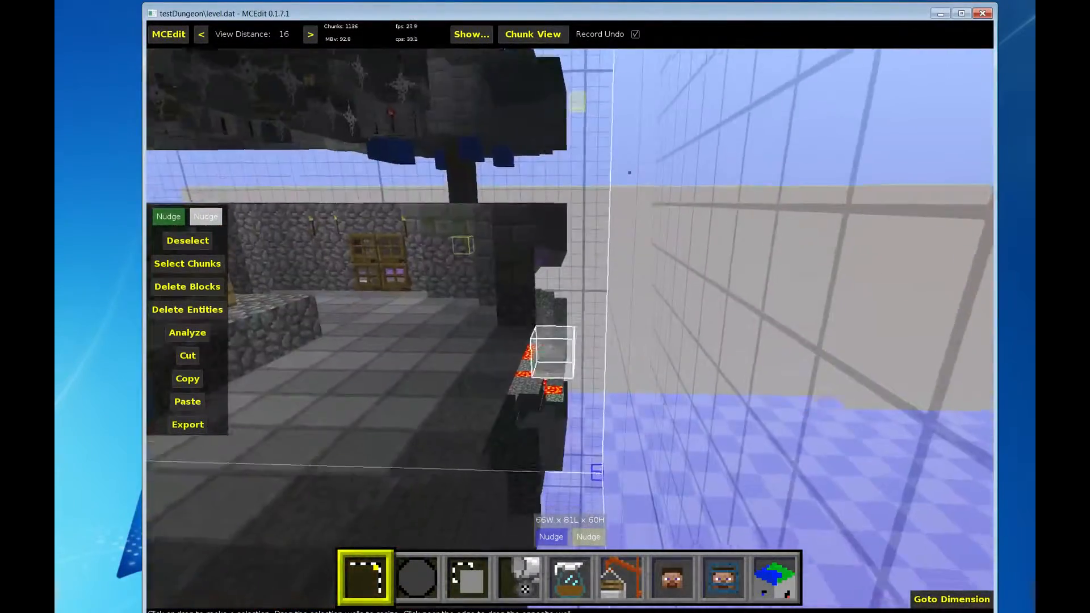
{"action": "key", "text": "w"}
{"action": "key", "text": "d"}
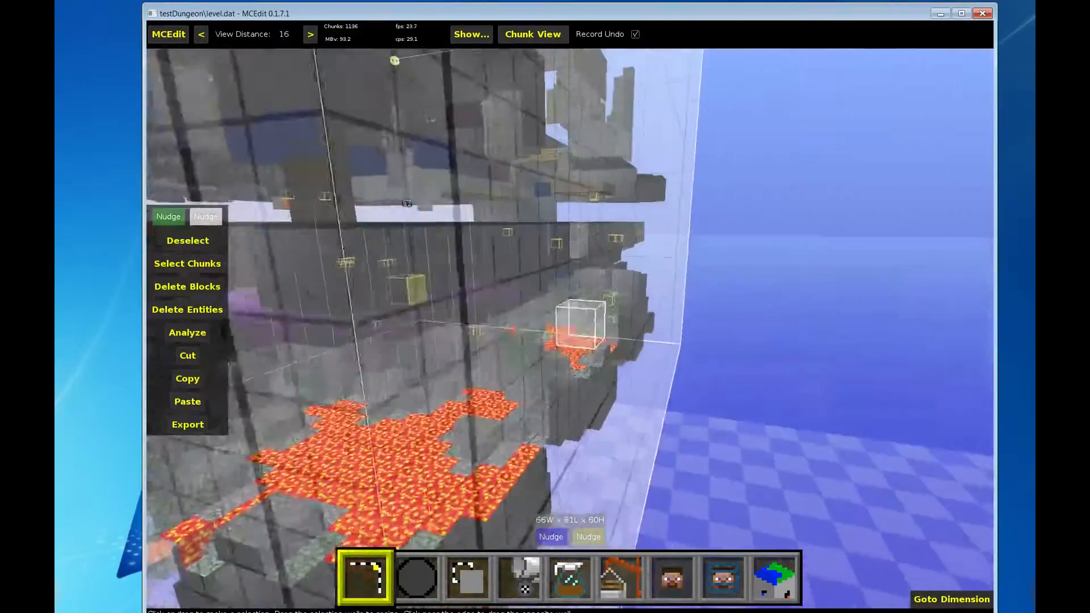
{"action": "key", "text": "a"}
{"action": "key", "text": "d"}
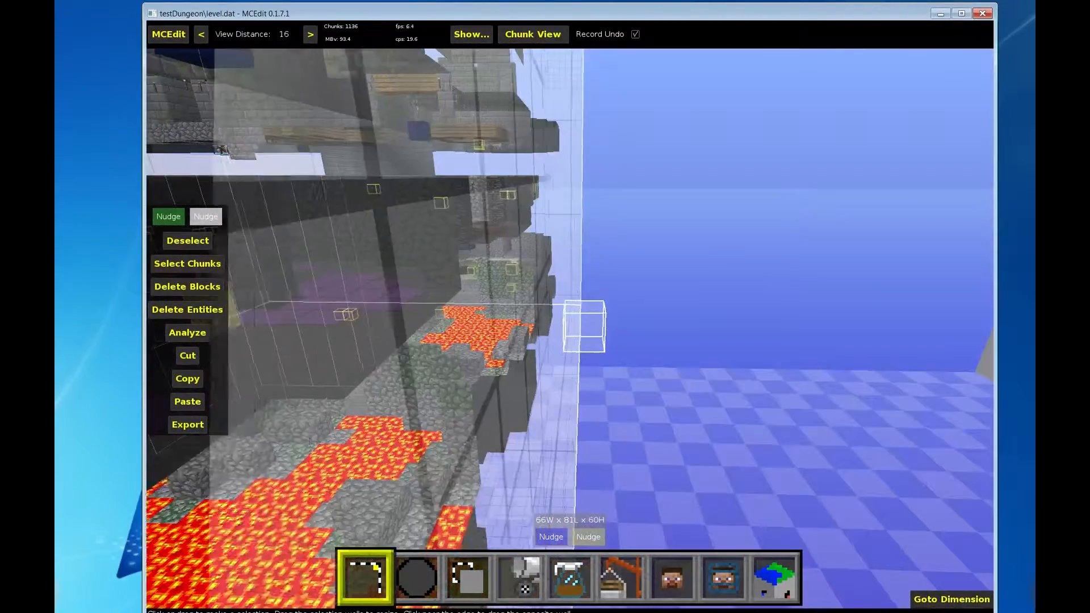
{"action": "key", "text": "w"}
{"action": "key", "text": "s"}
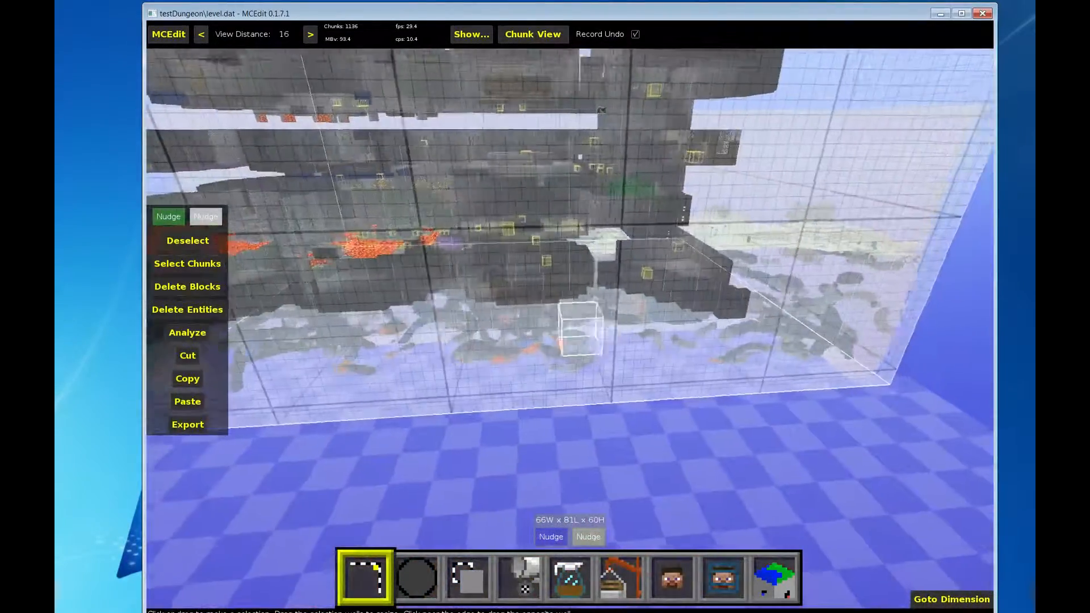
- Pull the selection box's face beside the tower inward so that its length is 70 blocks
{"action": "key", "text": "d"}
{"action": "key", "text": "s"}
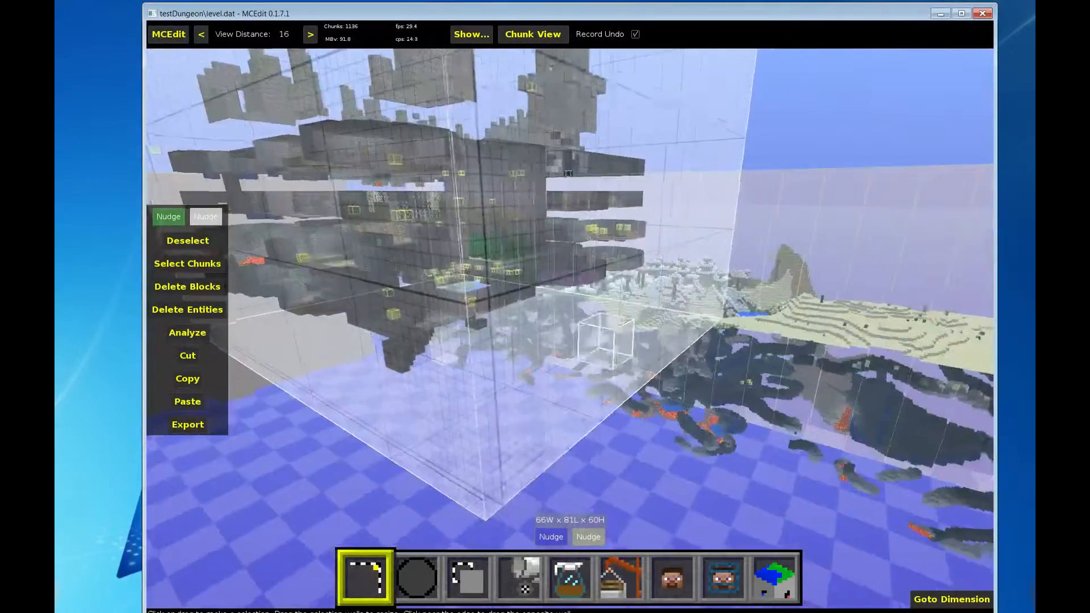
{"action": "key", "text": "w"}
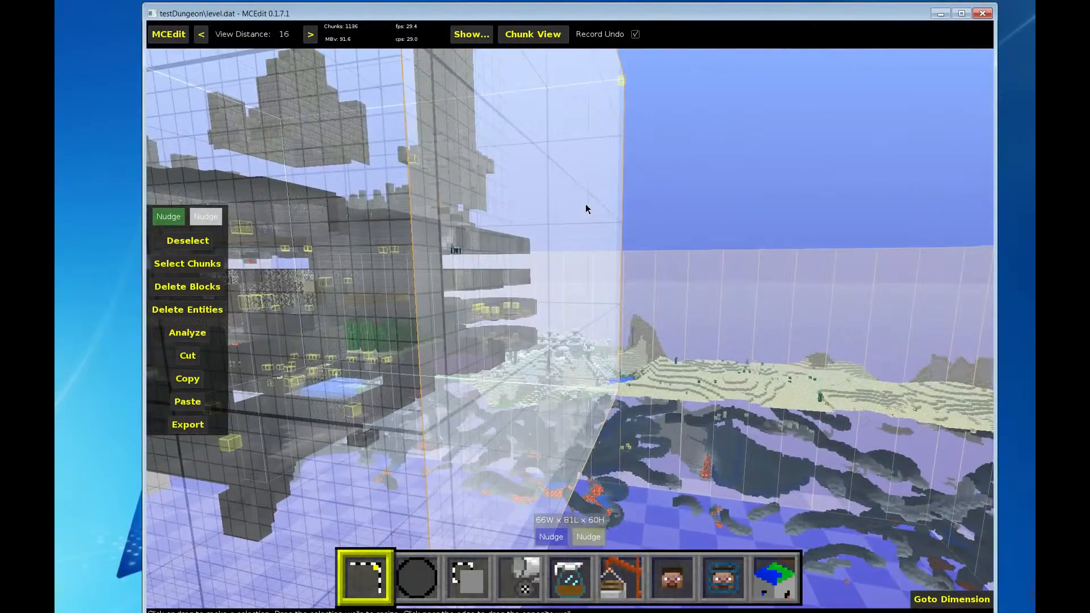
{"action": "left_click_drag", "start_coordinate": [586, 208], "coordinate": [501, 197]}
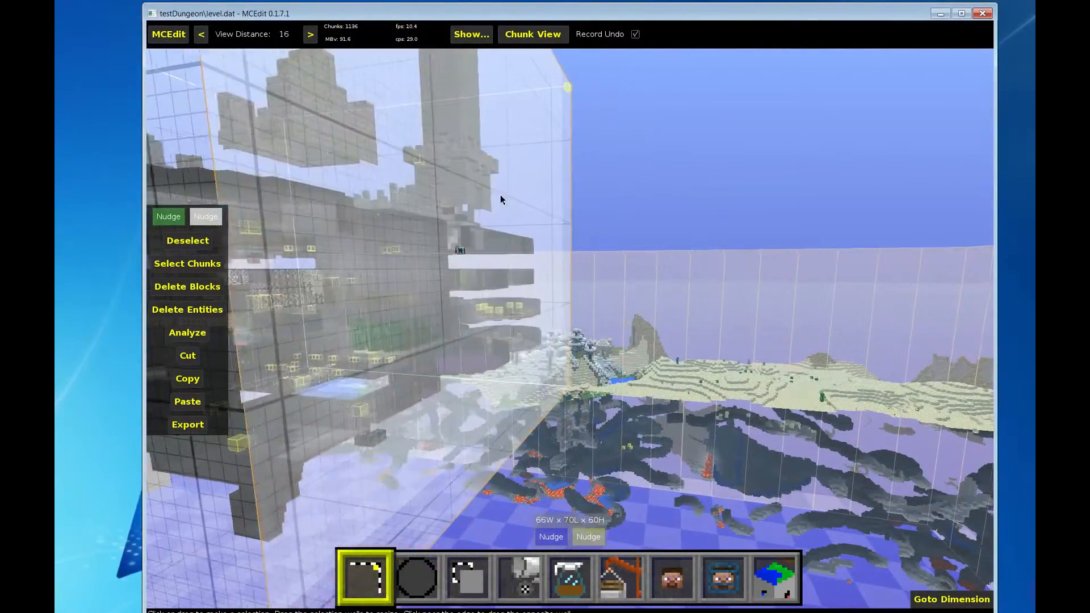
- Check the gap between the dungeon and the face beside the tower, and tighten the selection's length to 67 blocks
{"action": "key", "text": "s"}
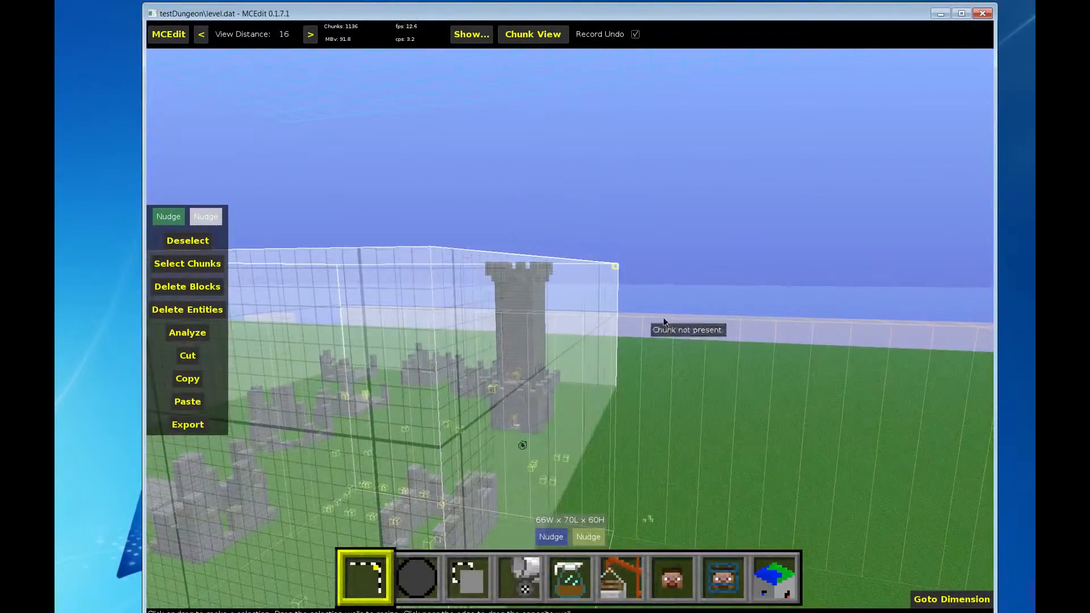
{"action": "key", "text": "w"}
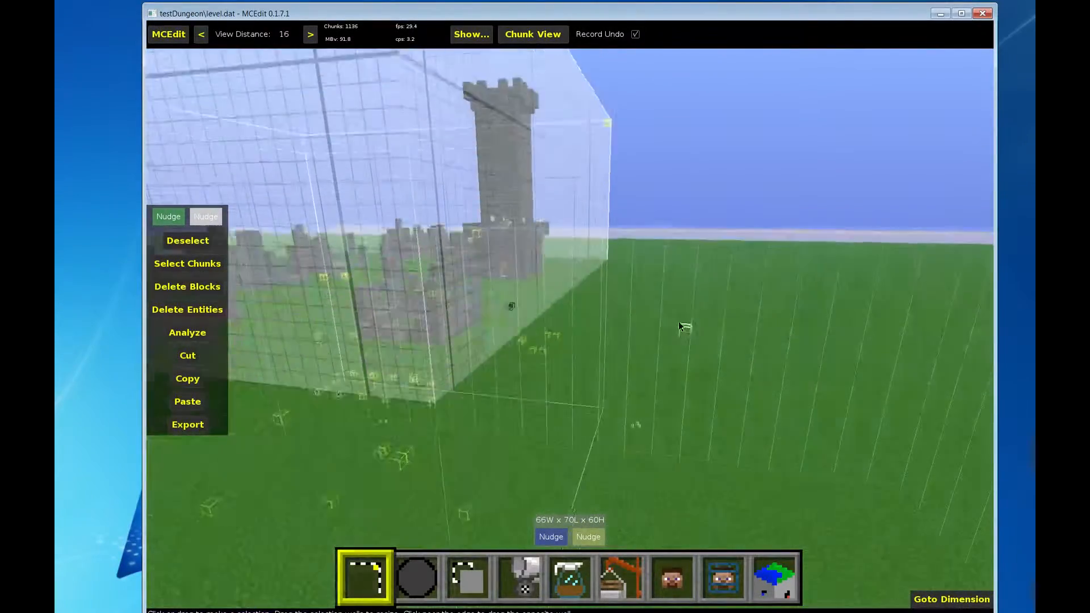
{"action": "key", "text": "z"}
{"action": "key", "text": "q"}
{"action": "key", "text": "w"}
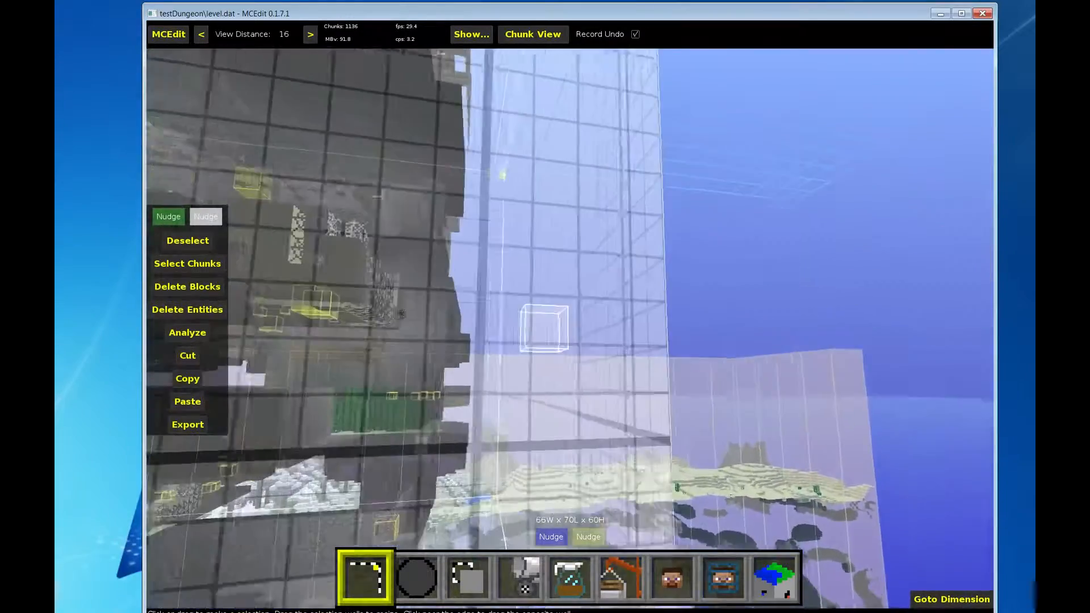
{"action": "key", "text": "d"}
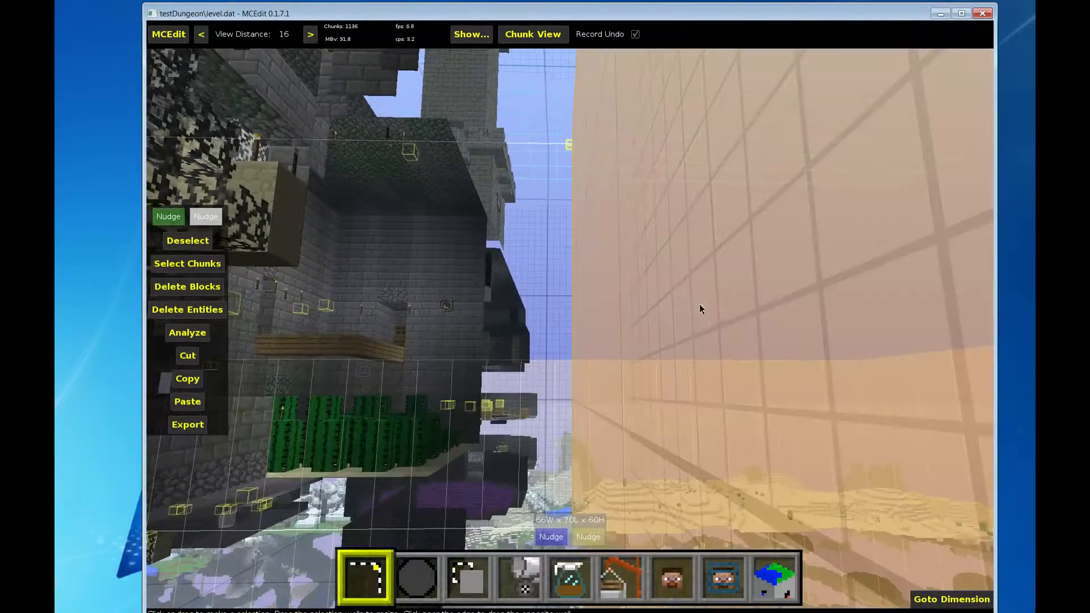
{"action": "key", "text": "w"}
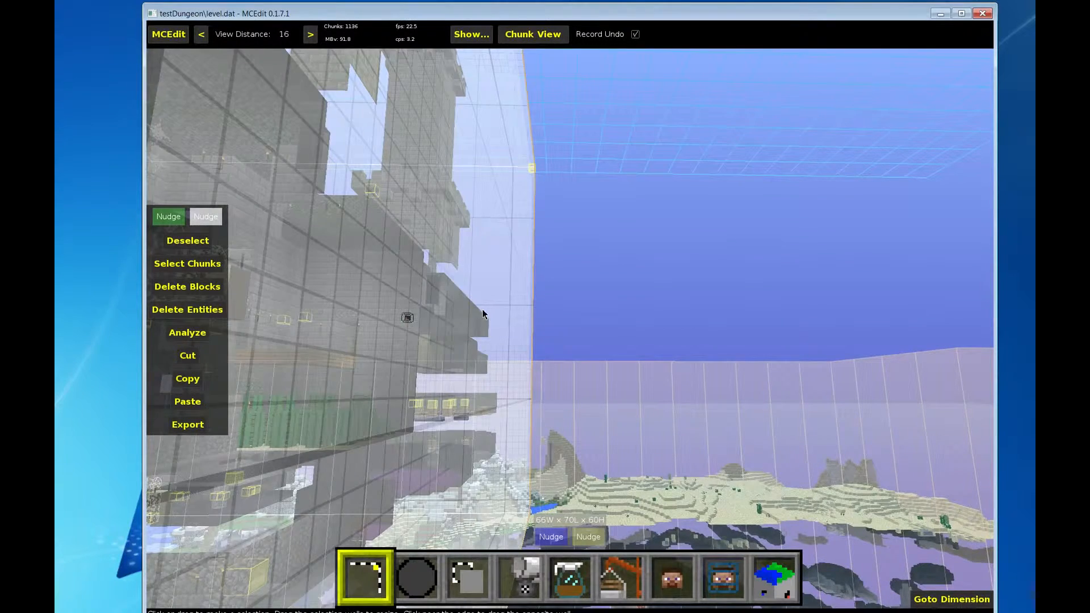
{"action": "left_click_drag", "start_coordinate": [482, 308], "coordinate": [439, 333]}
{"action": "key", "text": "s"}
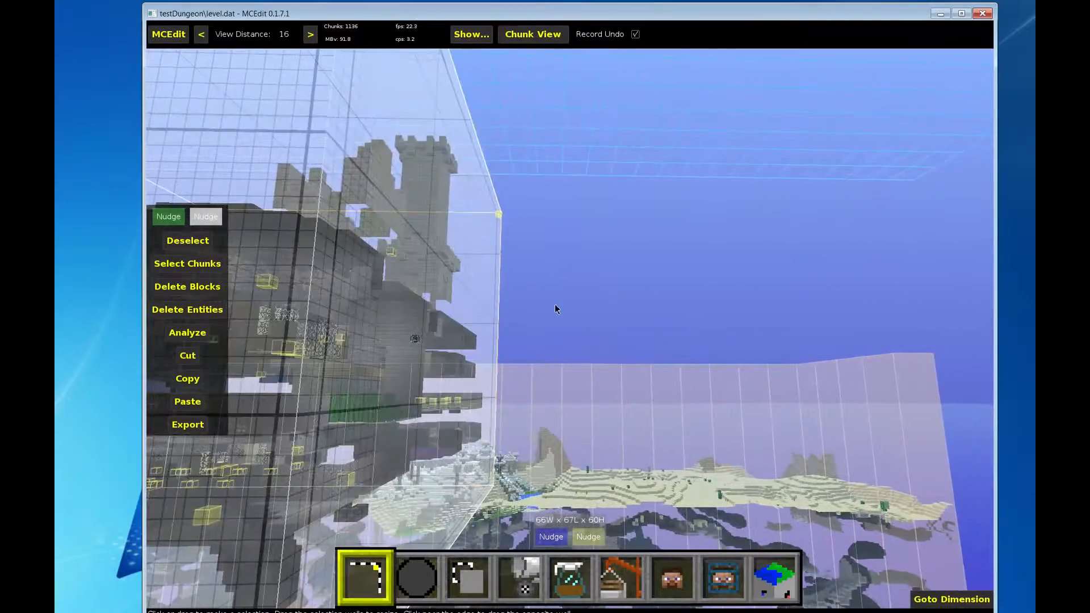
- Export the selected dungeon as the schematic testDungeon into the mcdungeon folder inside dungeons
{"action": "right_click_drag", "start_coordinate": [621, 373], "coordinate": [304, 359]}
{"action": "key", "text": "d"}
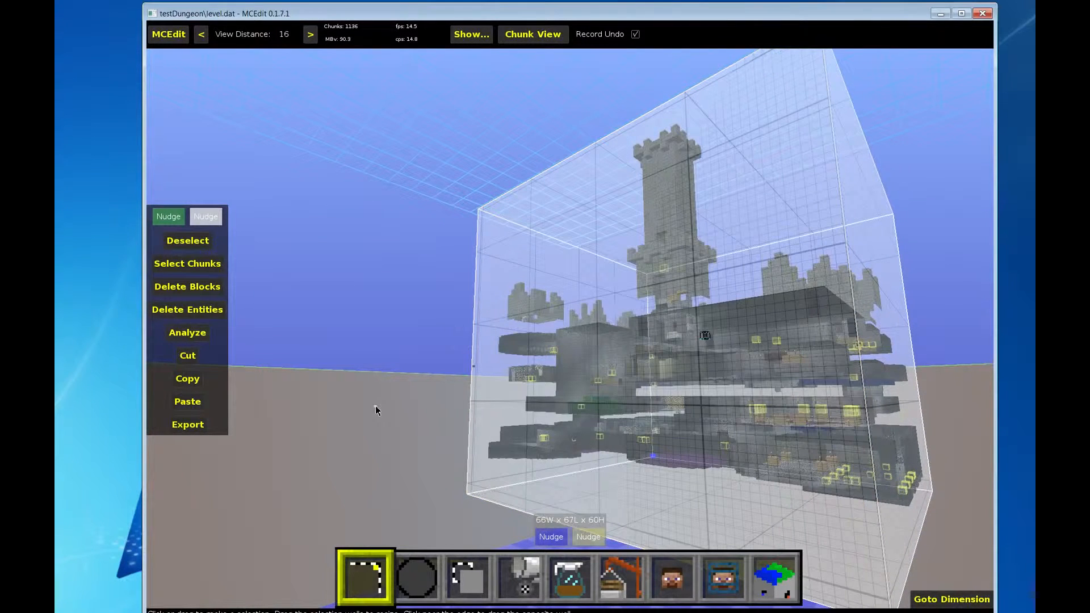
{"action": "left_click", "coordinate": [179, 430]}
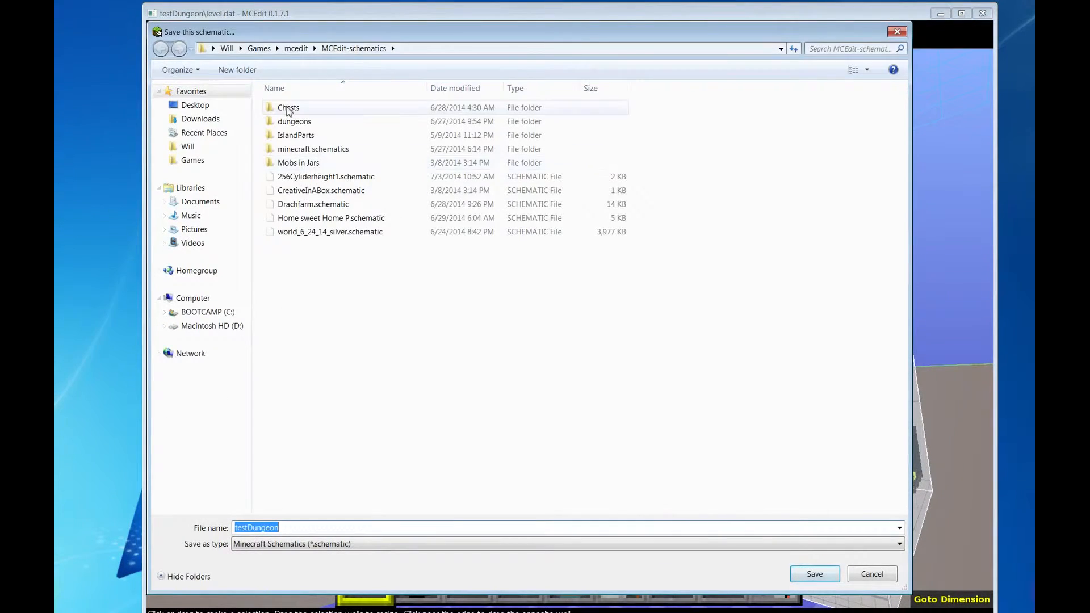
{"action": "double_click", "coordinate": [289, 121]}
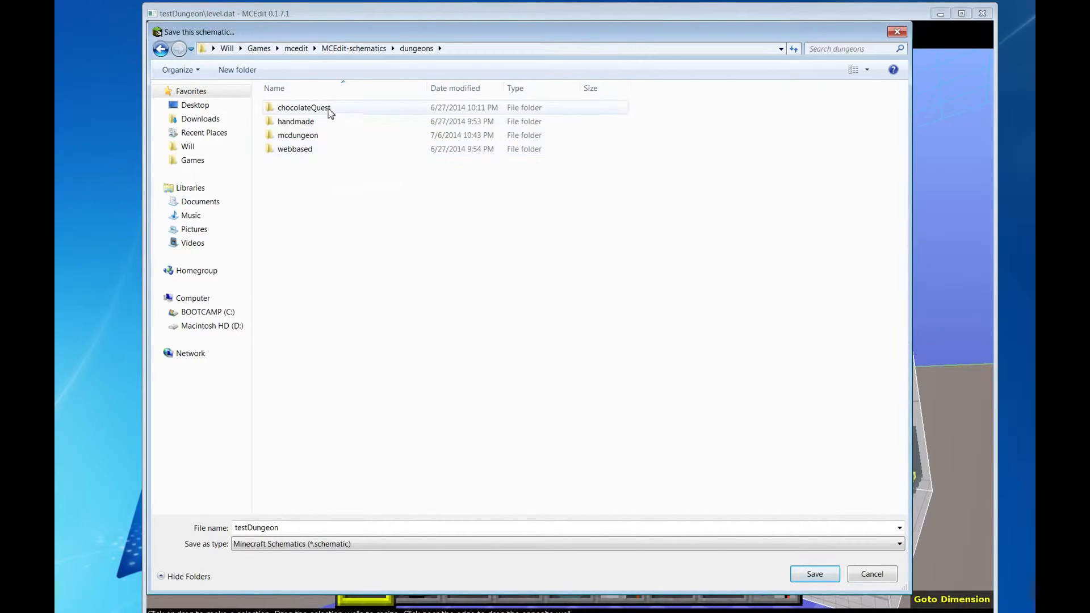
{"action": "double_click", "coordinate": [318, 136]}
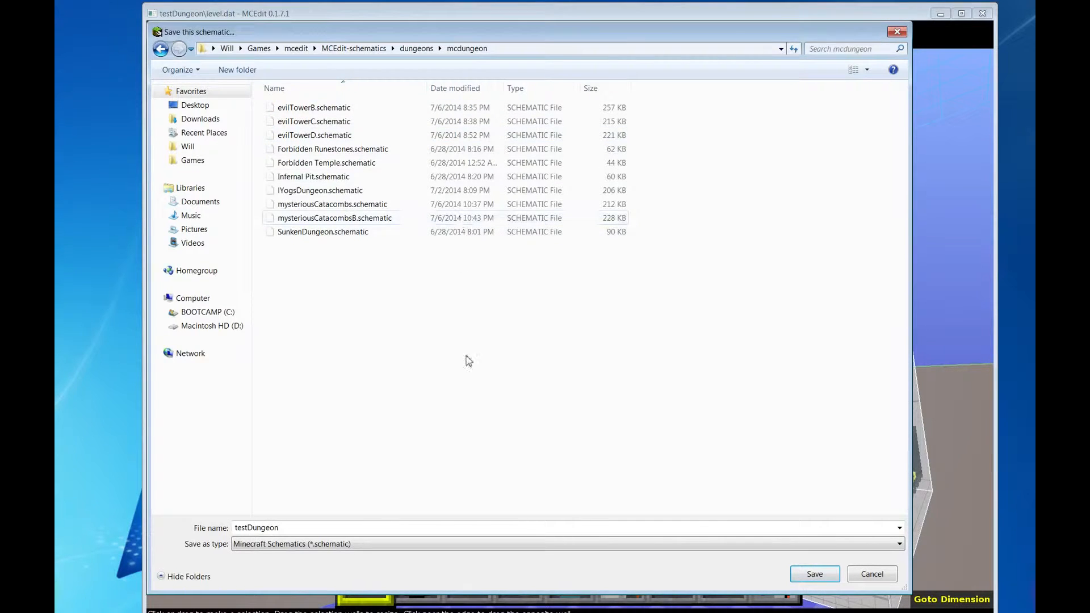
{"action": "left_click", "coordinate": [810, 578]}
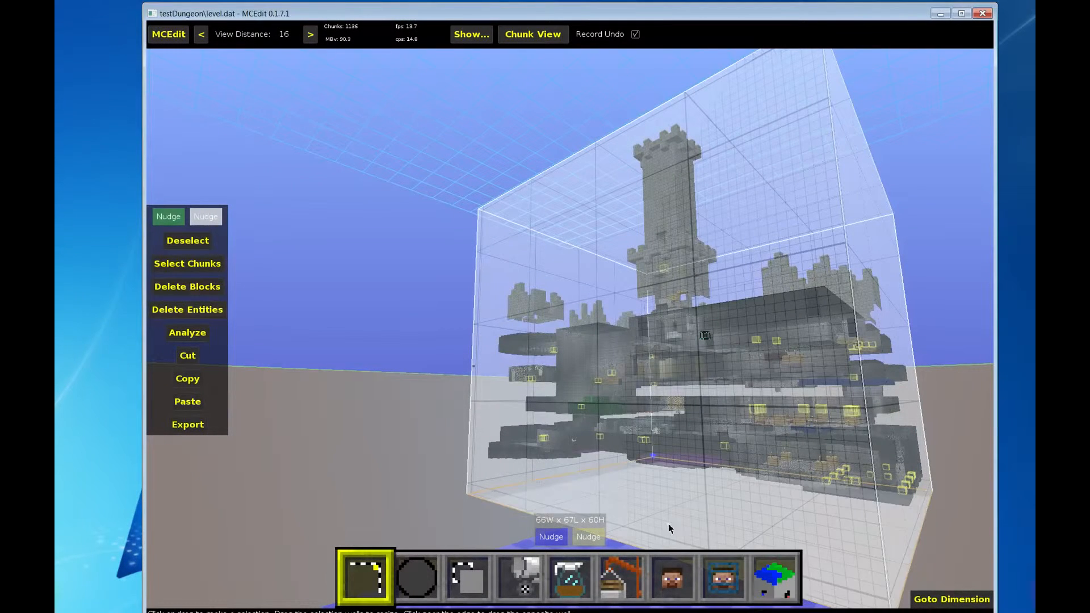
- Load the tutorialSurvival world for editing
{"action": "left_click", "coordinate": [166, 39]}
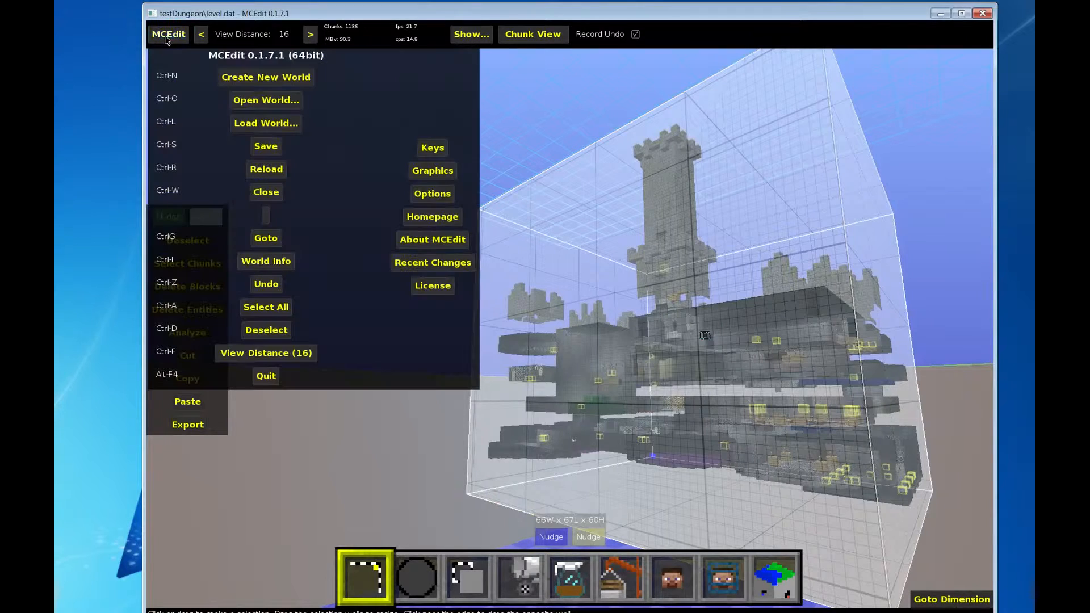
{"action": "left_click", "coordinate": [242, 126]}
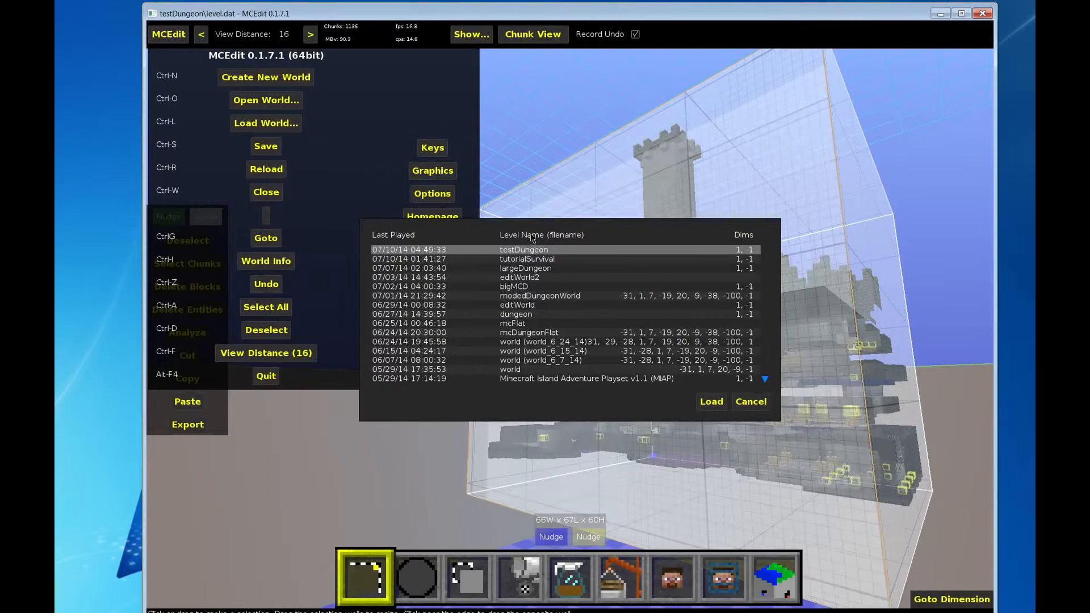
{"action": "left_click", "coordinate": [531, 260]}
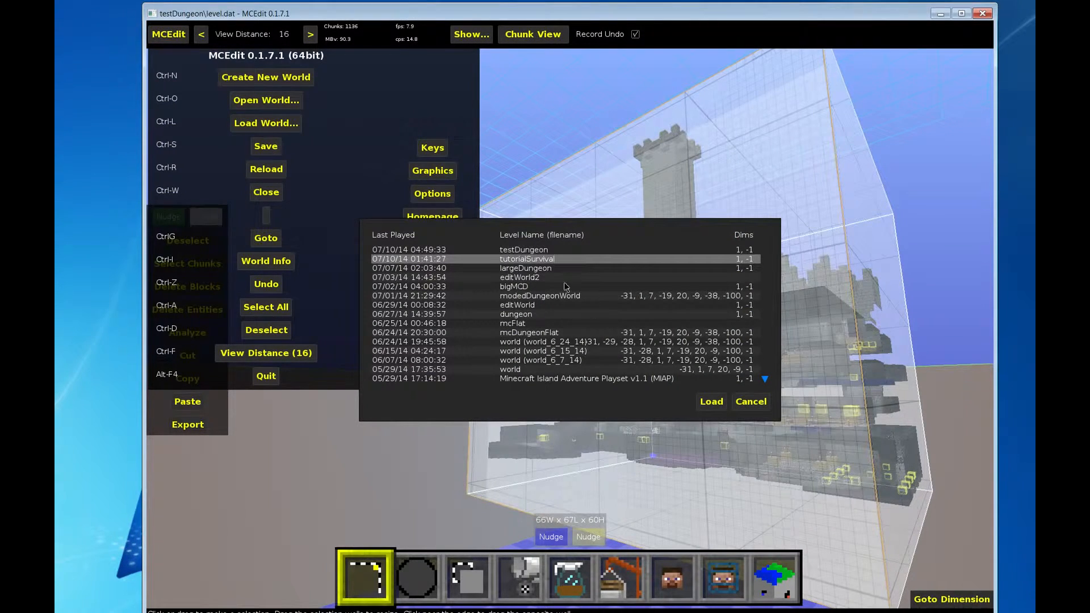
{"action": "left_click", "coordinate": [712, 403]}
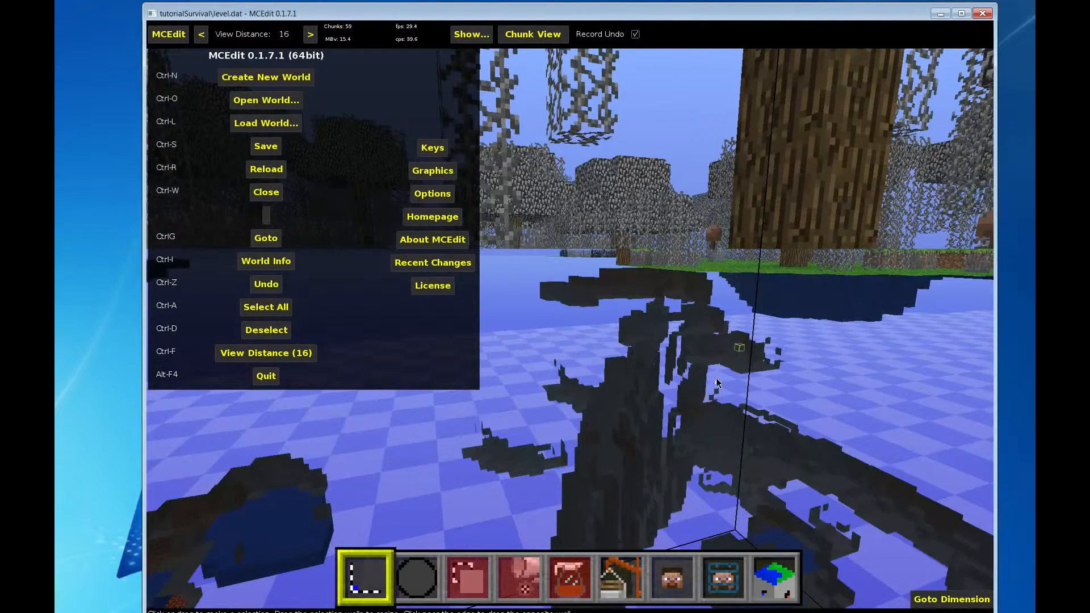
{"action": "key", "text": "Escape"}
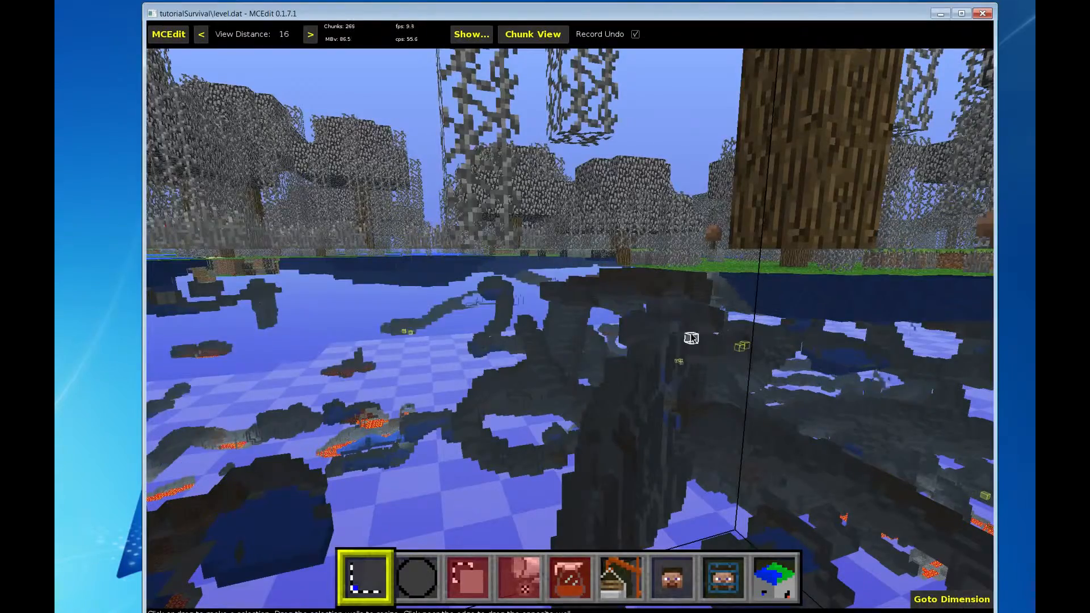
- Open testDungeon.schematic from the mcdungeon folder for import into the survival world
{"action": "key", "text": "space"}
{"action": "mouse_move", "coordinate": [789, 338]}
{"action": "right_mouse_down"}
{"action": "mouse_move", "coordinate": [583, 305]}
{"action": "mouse_move", "coordinate": [574, 348]}
{"action": "mouse_move", "coordinate": [584, 321]}
{"action": "mouse_move", "coordinate": [548, 343]}
{"action": "mouse_move", "coordinate": [565, 333]}
{"action": "mouse_move", "coordinate": [557, 369]}
{"action": "mouse_move", "coordinate": [620, 408]}
{"action": "mouse_move", "coordinate": [549, 311]}
{"action": "mouse_move", "coordinate": [647, 316]}
{"action": "mouse_move", "coordinate": [593, 292]}
{"action": "mouse_move", "coordinate": [496, 302]}
{"action": "mouse_move", "coordinate": [574, 288]}
{"action": "mouse_move", "coordinate": [574, 307]}
{"action": "mouse_move", "coordinate": [580, 275]}
{"action": "mouse_move", "coordinate": [583, 324]}
{"action": "mouse_move", "coordinate": [561, 307]}
{"action": "mouse_move", "coordinate": [560, 335]}
{"action": "mouse_move", "coordinate": [550, 305]}
{"action": "mouse_move", "coordinate": [584, 336]}
{"action": "mouse_move", "coordinate": [584, 288]}
{"action": "mouse_move", "coordinate": [786, 352]}
{"action": "right_mouse_up"}
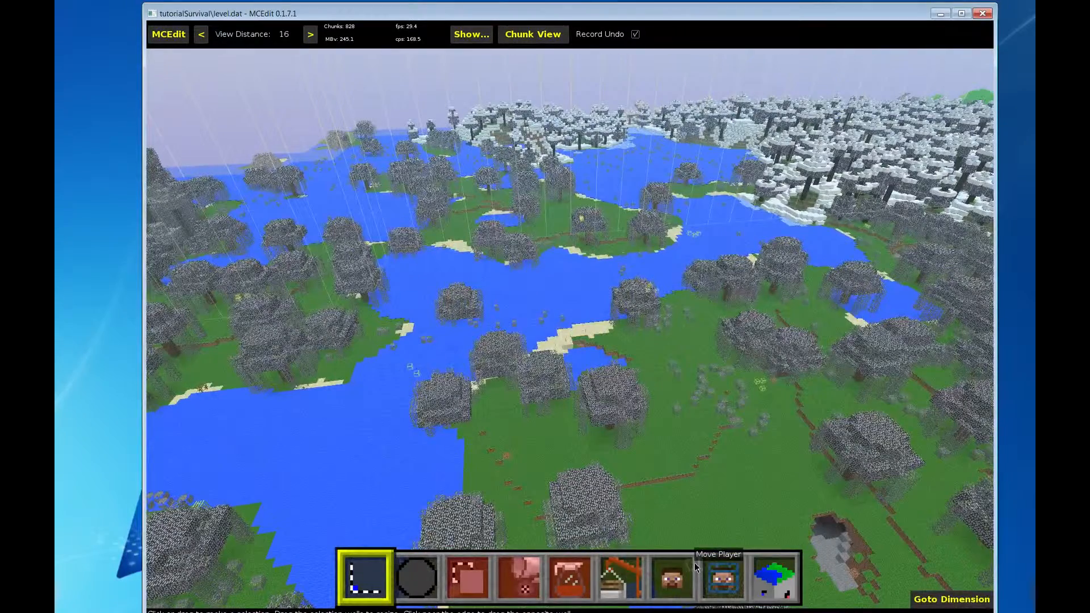
{"action": "left_click", "coordinate": [622, 572]}
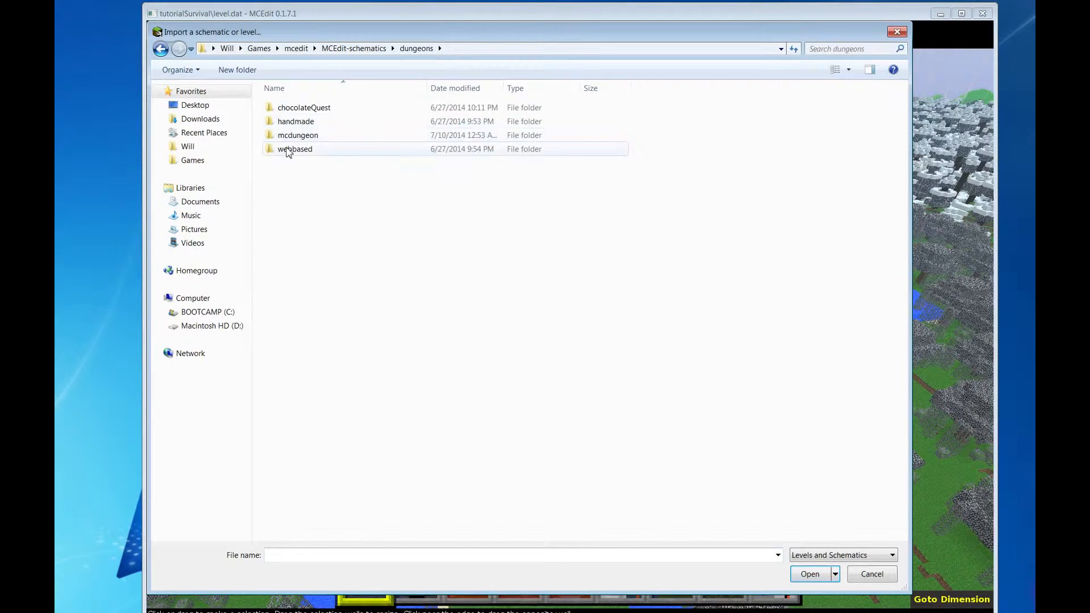
{"action": "left_click", "coordinate": [333, 245]}
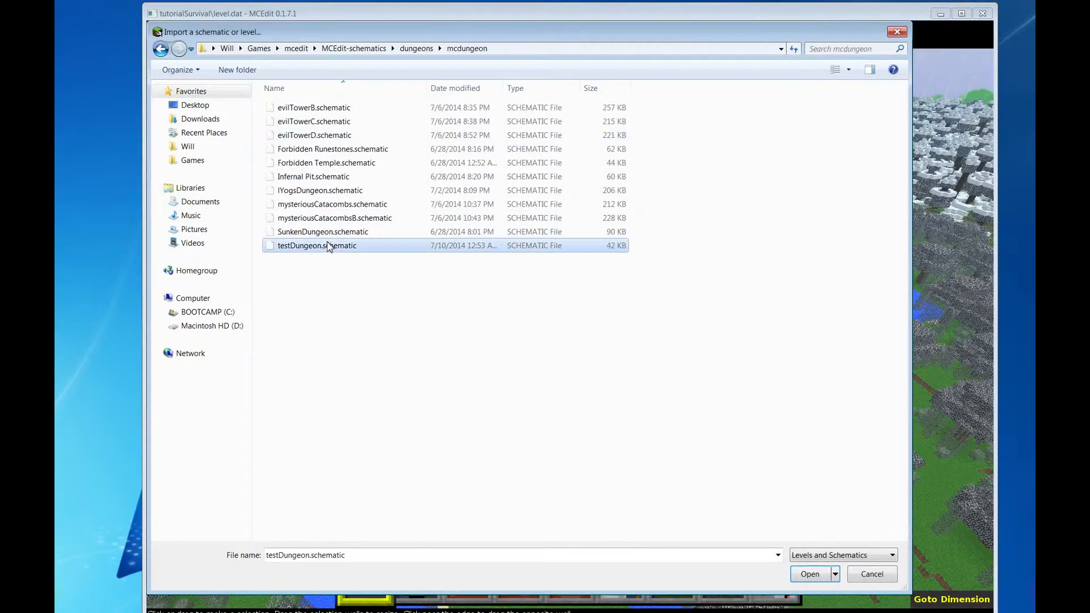
{"action": "left_click", "coordinate": [809, 574]}
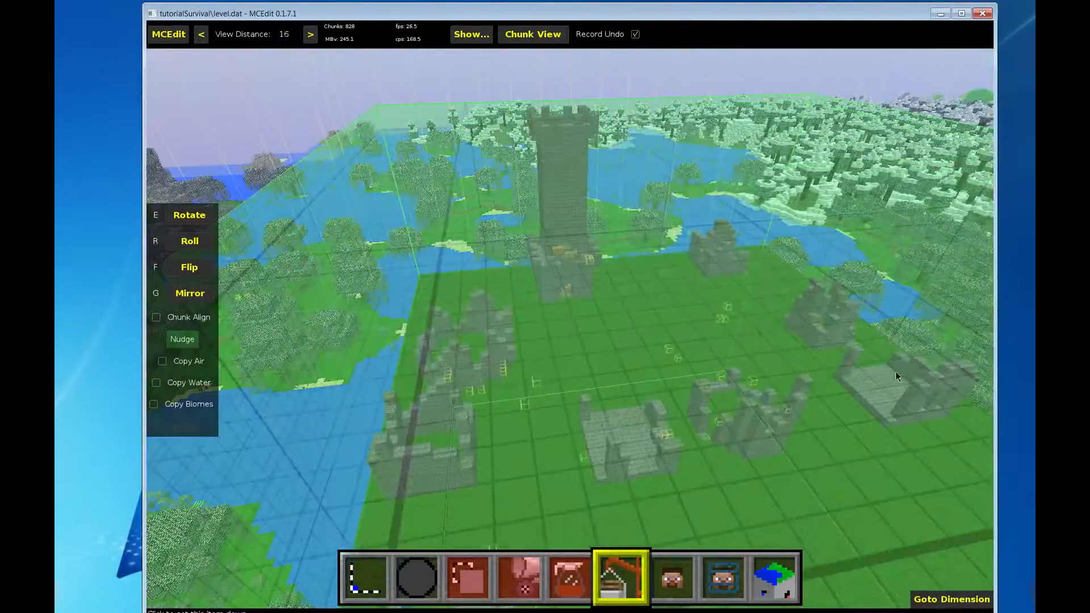
- Set the dungeon down over the swamp terrain and check its height against the ground from several sides
{"action": "right_click_drag", "start_coordinate": [895, 371], "coordinate": [849, 295]}
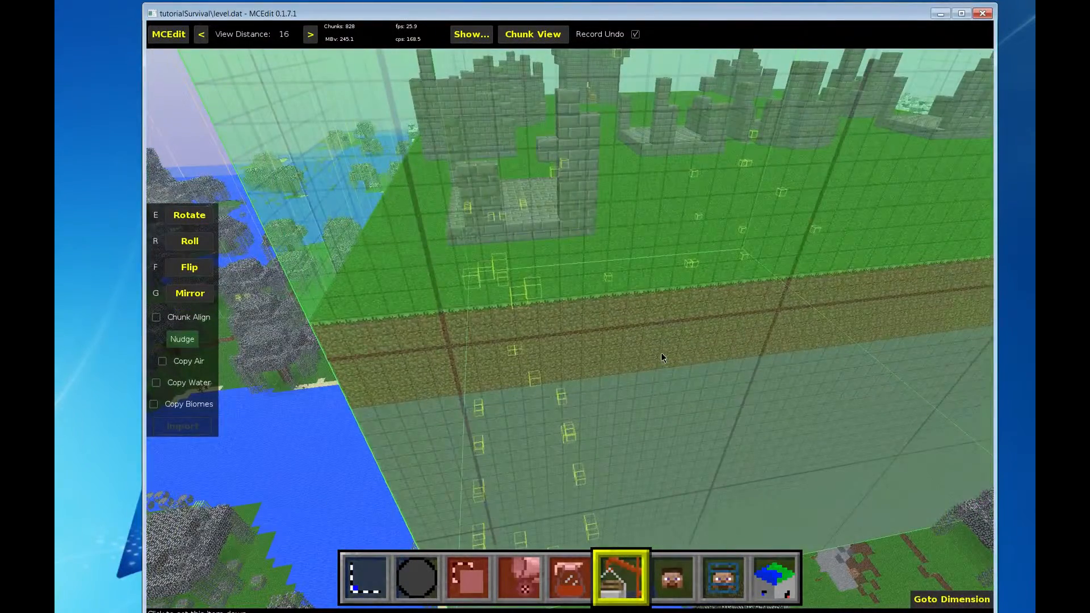
{"action": "left_click", "coordinate": [661, 352]}
{"action": "key", "text": "s"}
{"action": "key", "text": "s"}
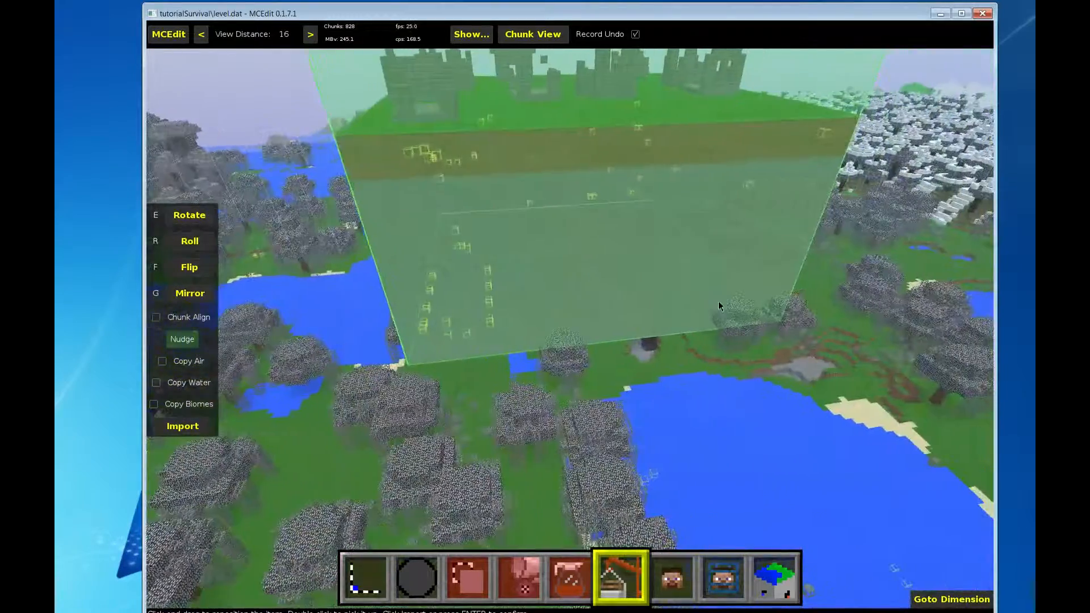
{"action": "key", "text": "s"}
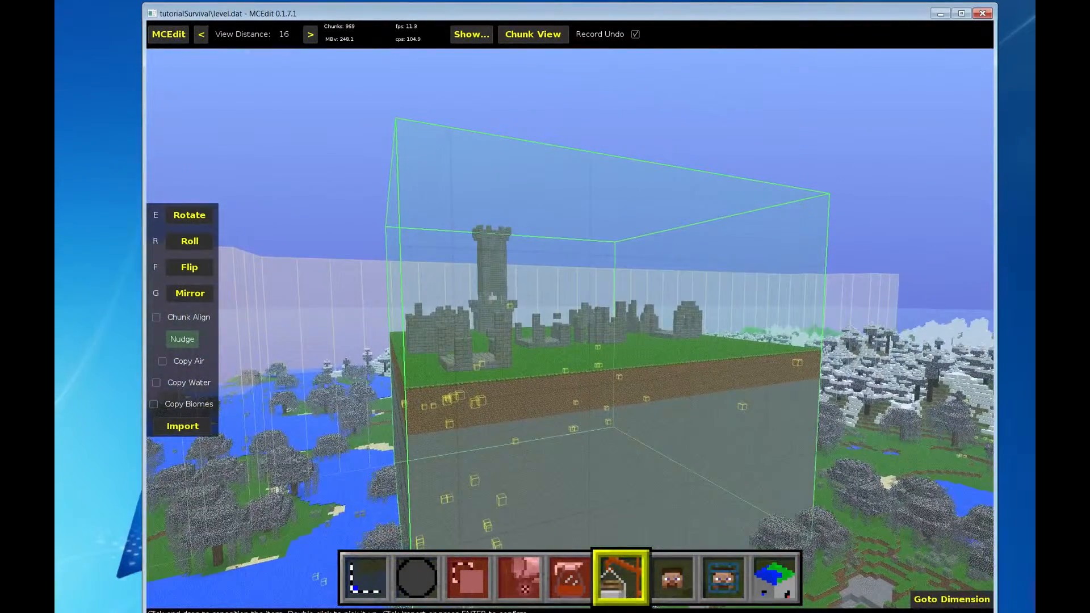
{"action": "key", "text": "w"}
{"action": "key", "text": "q"}
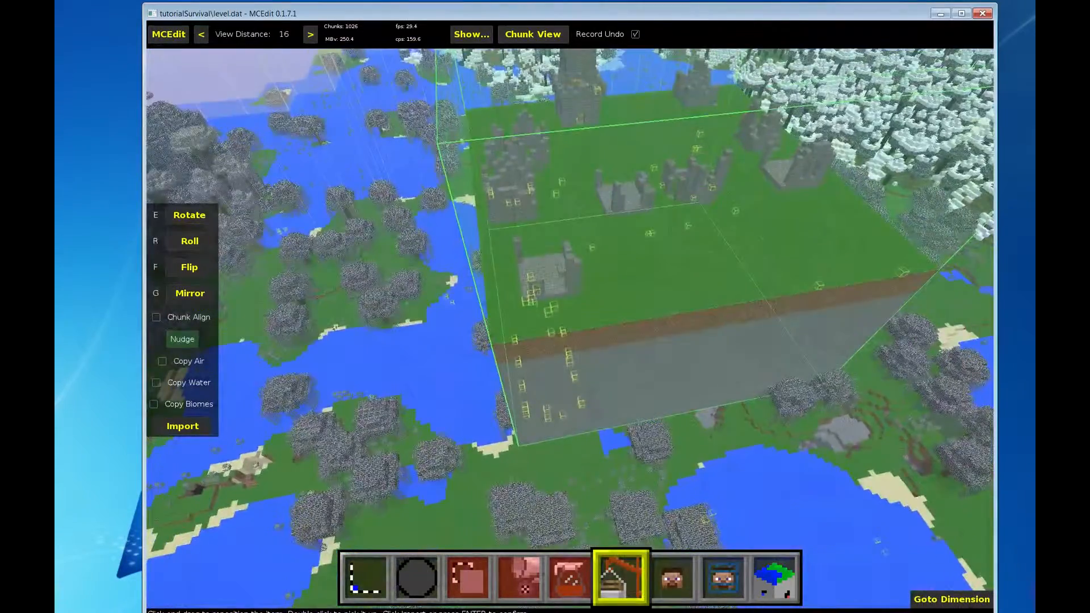
{"action": "key", "text": "q"}
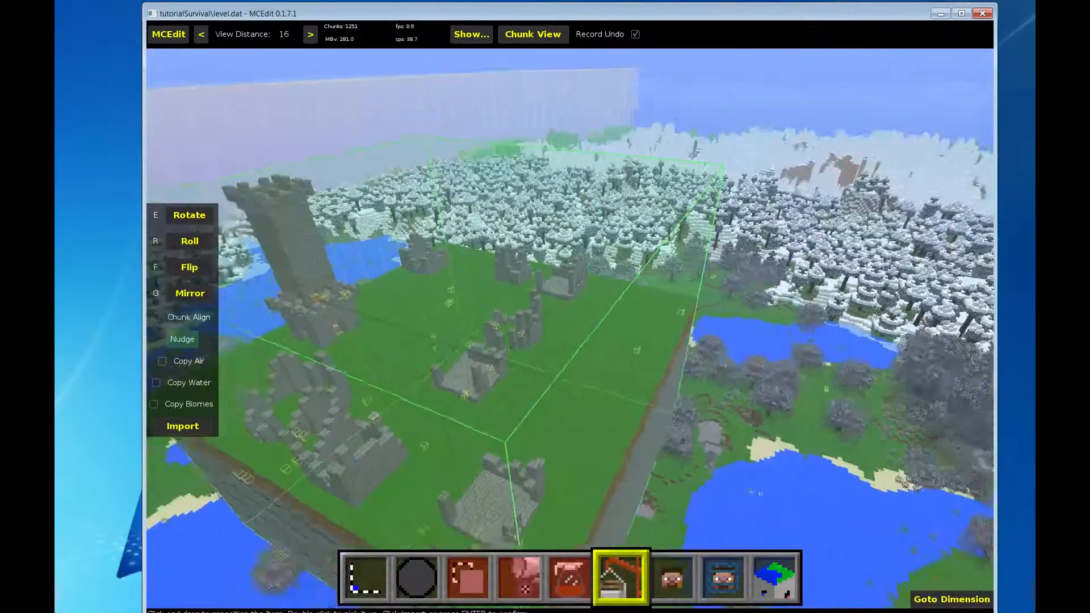
{"action": "right_click", "coordinate": [697, 372]}
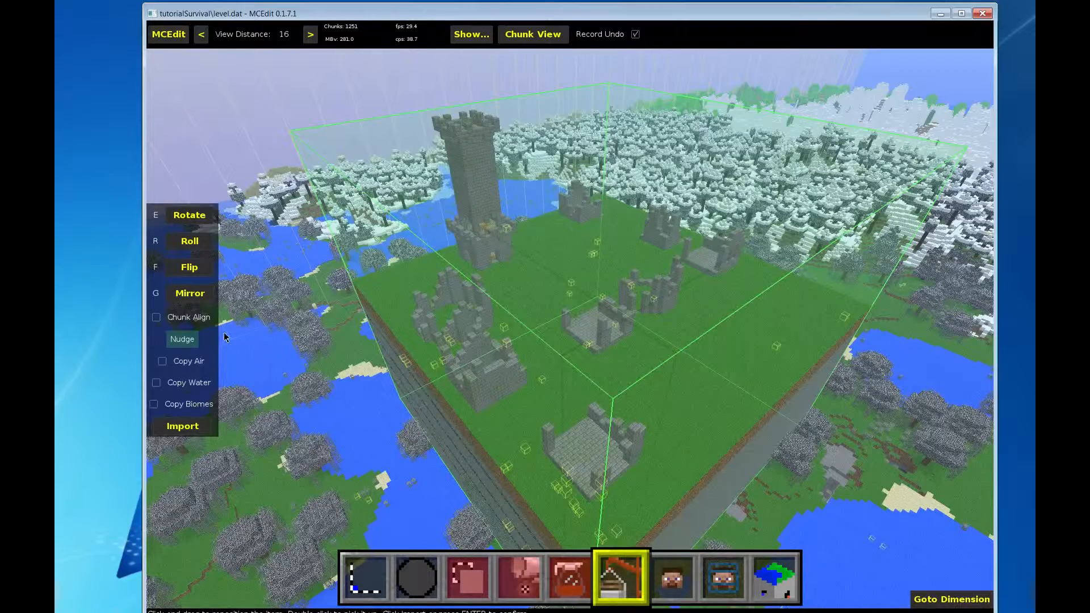
- Nudge the dungeon downward until its grass layer is level with the surrounding ground
{"action": "key", "text": "z"}
{"action": "key", "text": "z"}
{"action": "key", "text": "z"}
{"action": "key", "text": "z"}
{"action": "key", "text": "z"}
{"action": "key", "text": "z"}
{"action": "key", "text": "z"}
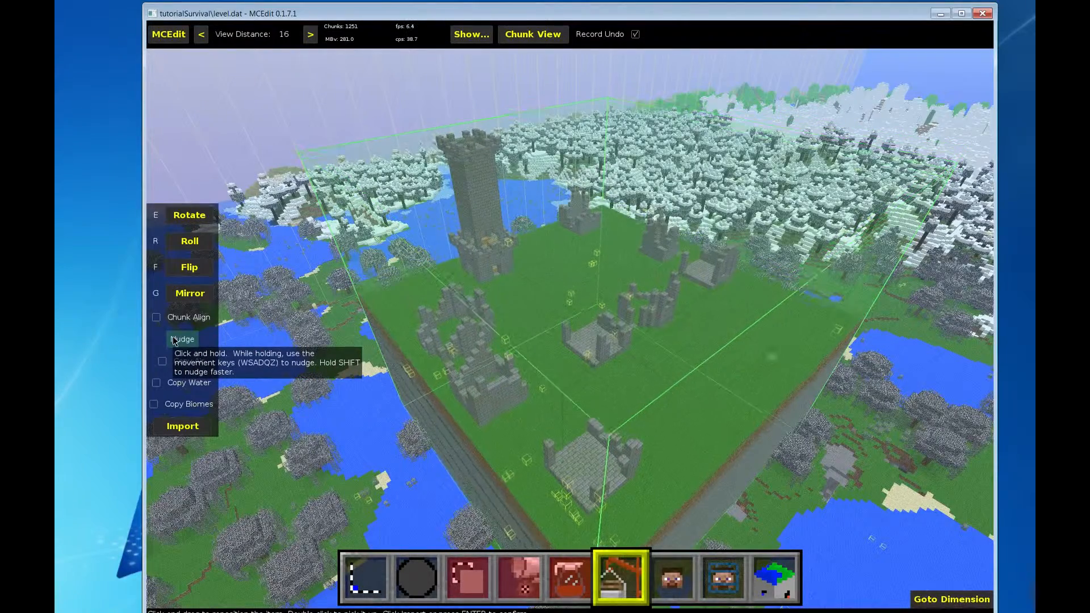
{"action": "key", "text": "z"}
{"action": "key", "text": "z"}
{"action": "key", "text": "z"}
{"action": "key", "text": "z"}
{"action": "key", "text": "z"}
{"action": "key", "text": "z"}
{"action": "key", "text": "z"}
{"action": "key", "text": "z"}
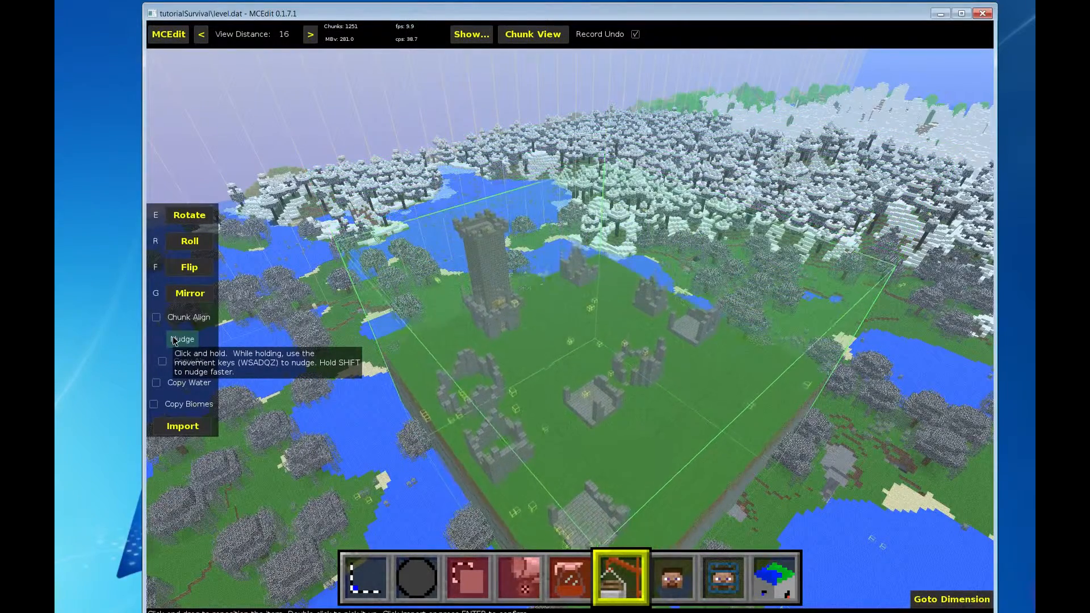
{"action": "key", "text": "z"}
{"action": "key", "text": "z"}
{"action": "key", "text": "z"}
{"action": "key", "text": "z"}
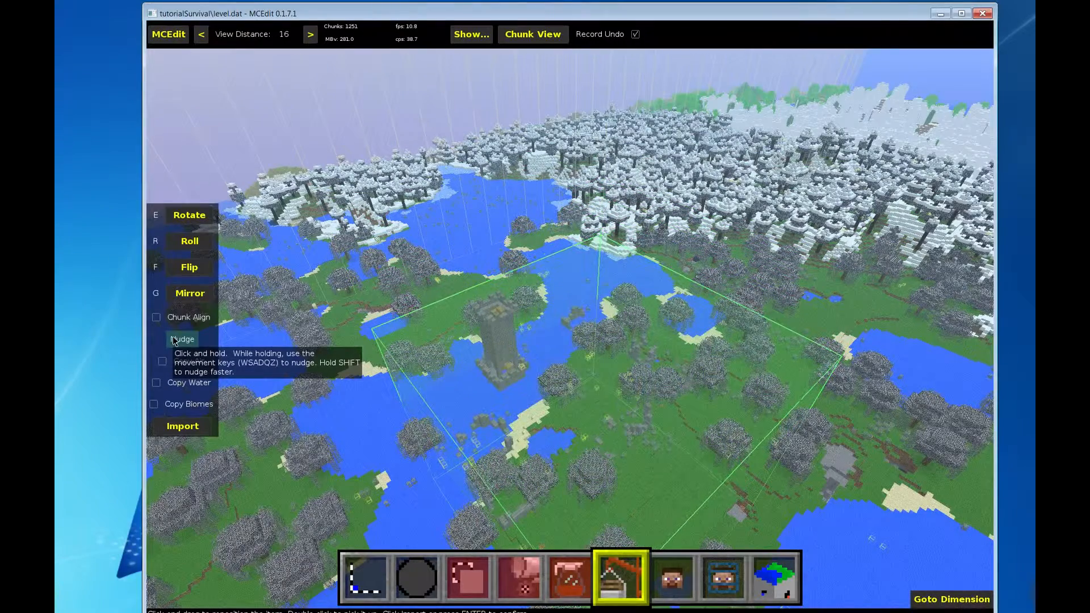
{"action": "key", "text": "z"}
{"action": "key", "text": "z"}
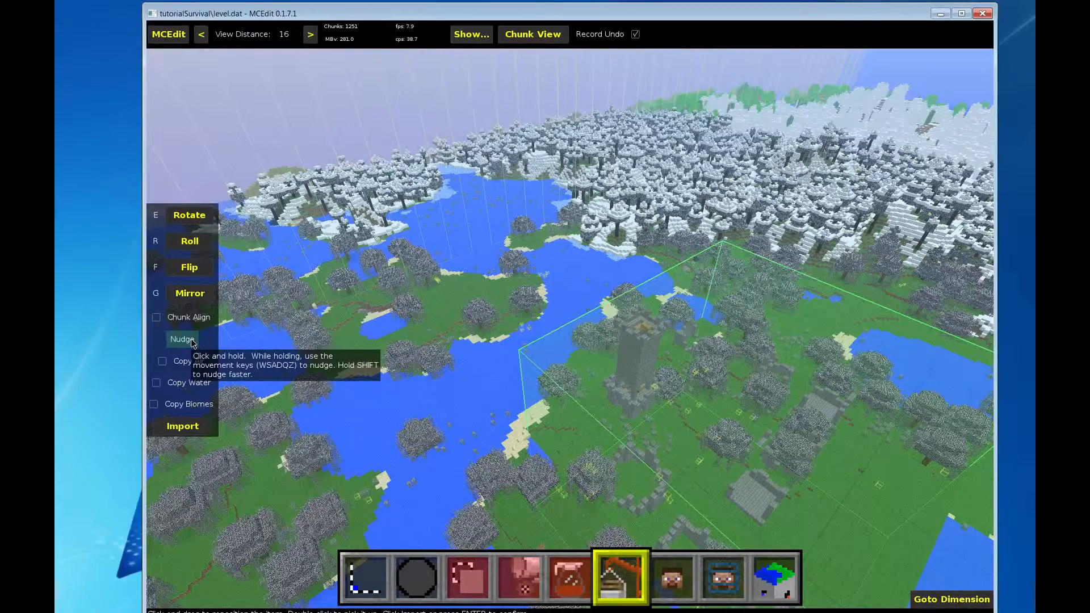
- Try placing the dungeon at the edge of the snowy forest and inspect the surrounding terrain
{"action": "key", "text": "w"}
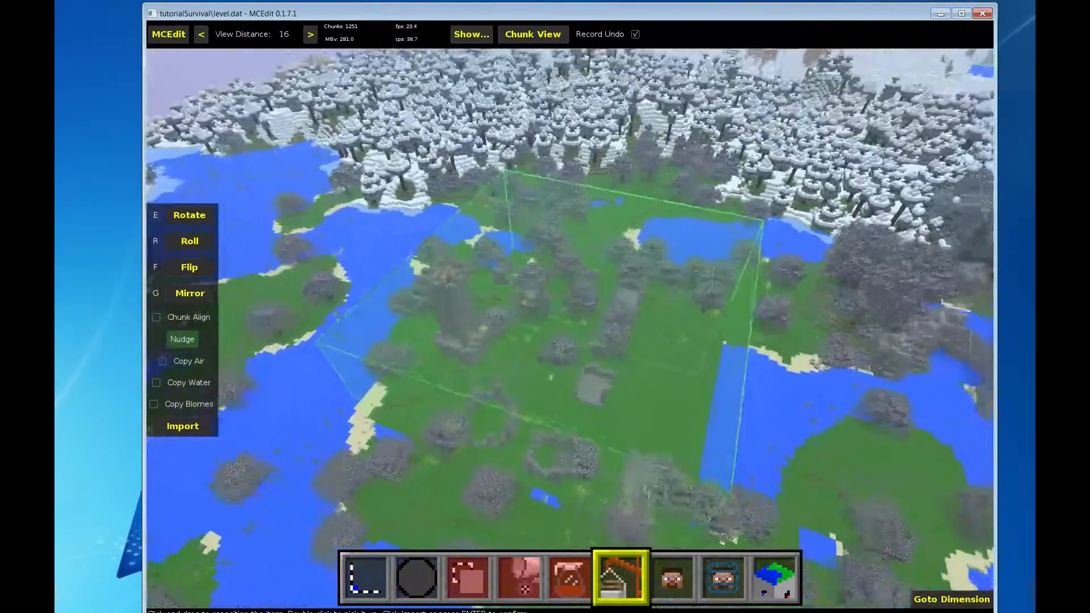
{"action": "key", "text": "i"}
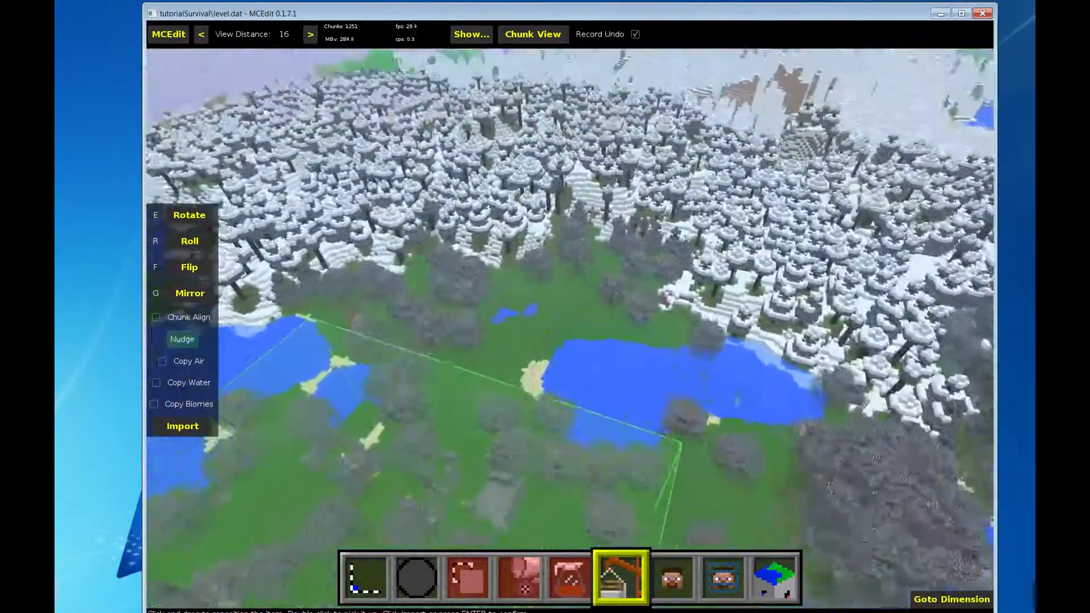
{"action": "key", "text": "k"}
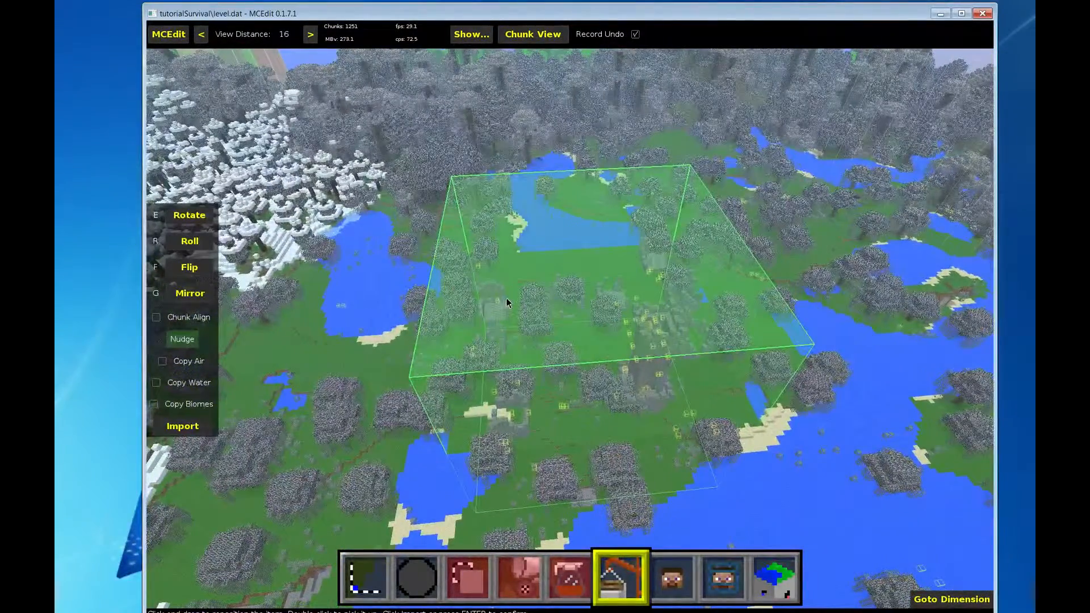
{"action": "left_click_drag", "start_coordinate": [538, 345], "coordinate": [253, 390]}
{"action": "key", "text": "a"}
{"action": "key", "text": "w"}
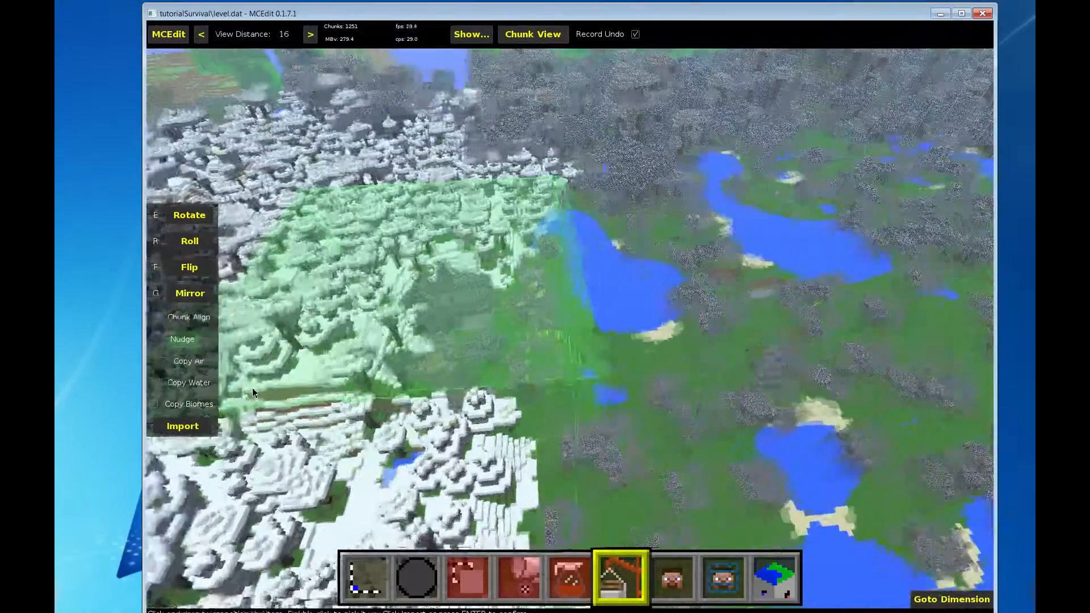
{"action": "key", "text": "s"}
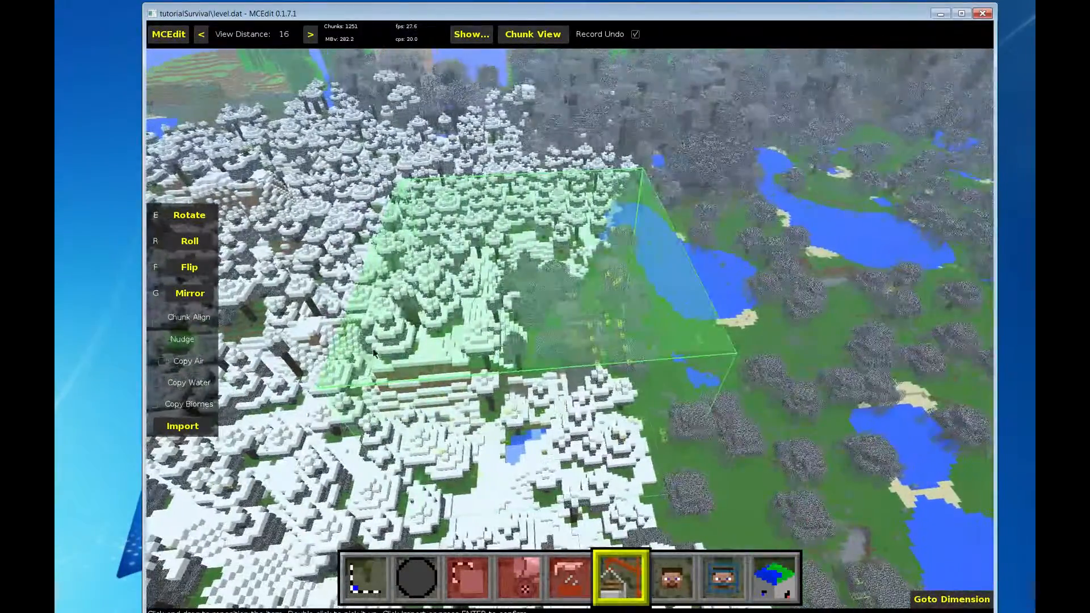
{"action": "mouse_move", "coordinate": [373, 353]}
{"action": "right_mouse_down"}
{"action": "mouse_move", "coordinate": [375, 318]}
{"action": "mouse_move", "coordinate": [352, 364]}
{"action": "mouse_move", "coordinate": [351, 353]}
{"action": "mouse_move", "coordinate": [253, 321]}
{"action": "mouse_move", "coordinate": [258, 295]}
{"action": "mouse_move", "coordinate": [267, 341]}
{"action": "mouse_move", "coordinate": [381, 349]}
{"action": "right_mouse_up"}
{"action": "key", "text": "w"}
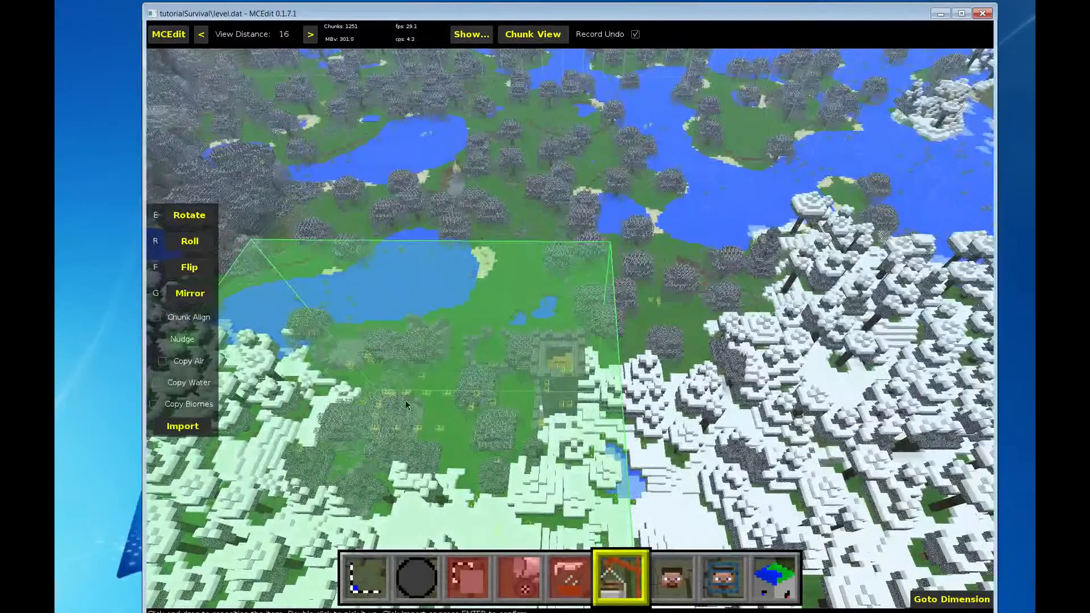
- Move the dungeon away from the snow and across the swamp to the wooded land beside the lake
{"action": "left_click_drag", "start_coordinate": [406, 404], "coordinate": [537, 85]}
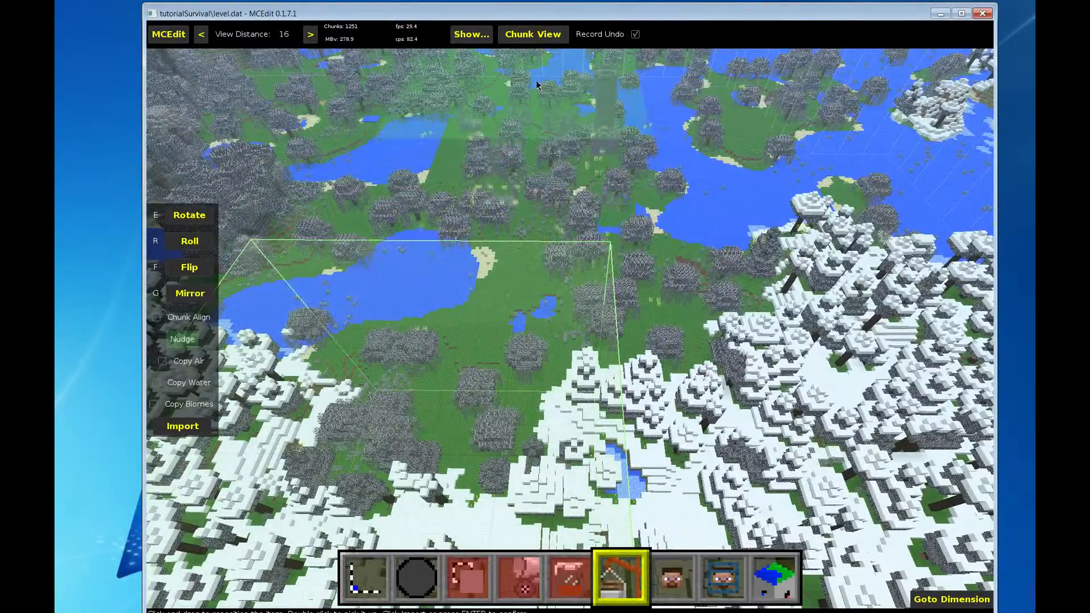
{"action": "key", "text": "w"}
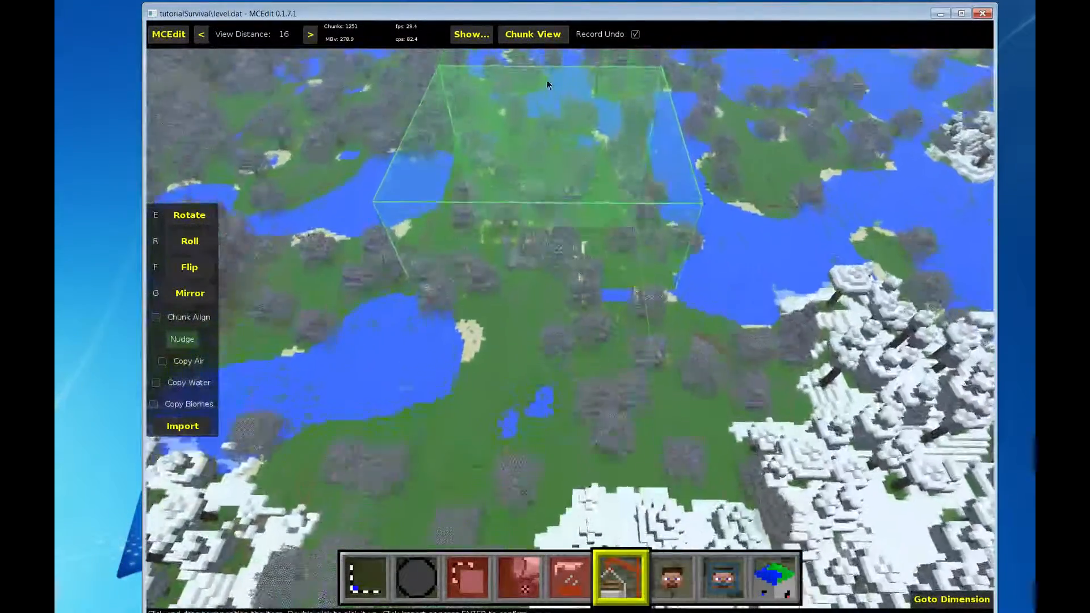
{"action": "key", "text": "w"}
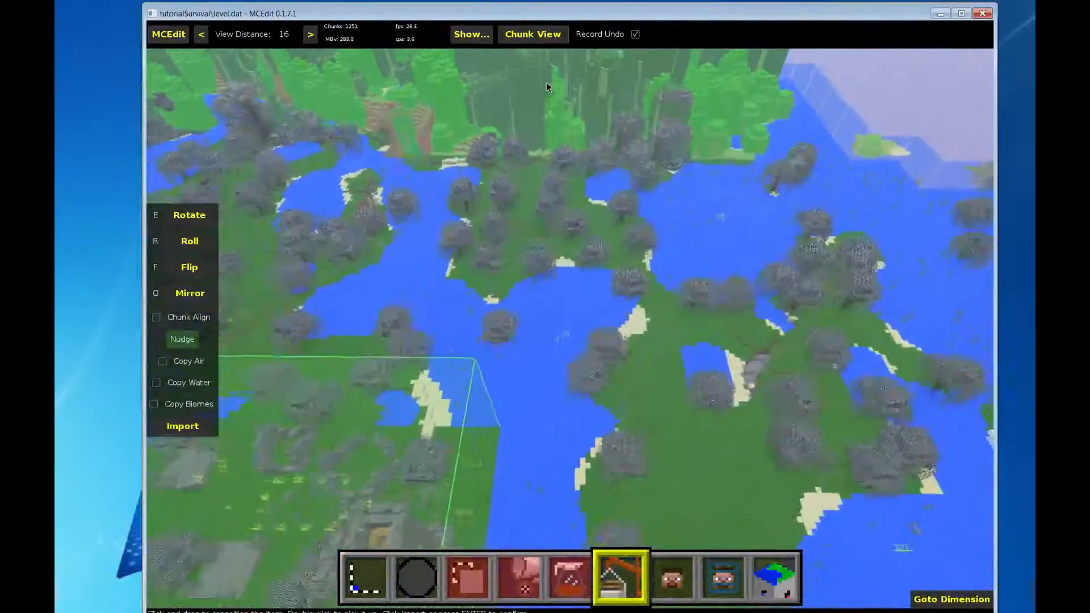
{"action": "key", "text": "a"}
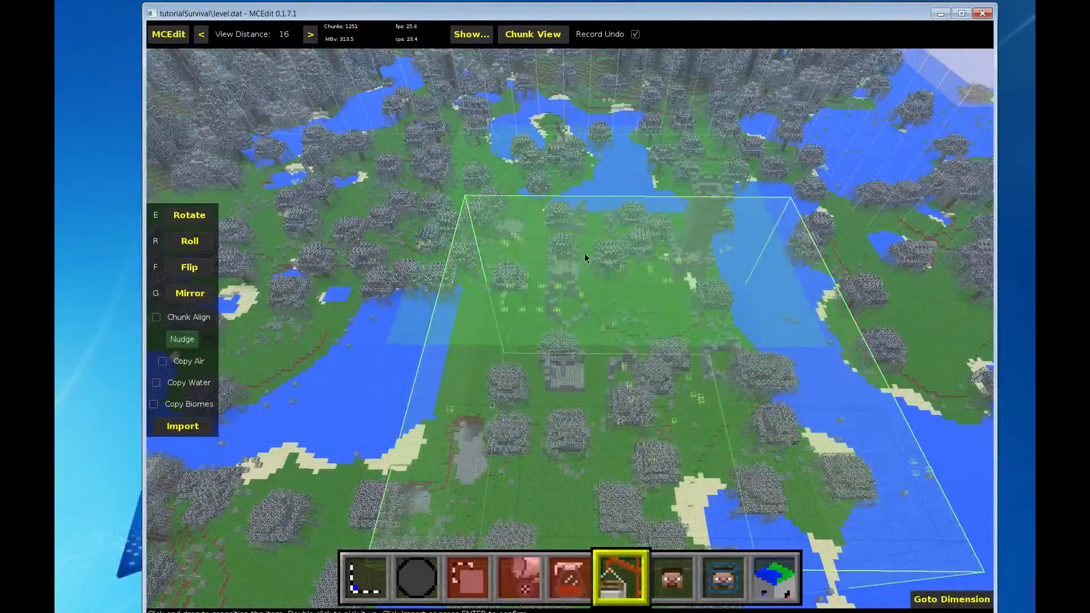
{"action": "key", "text": "w"}
{"action": "key", "text": "a"}
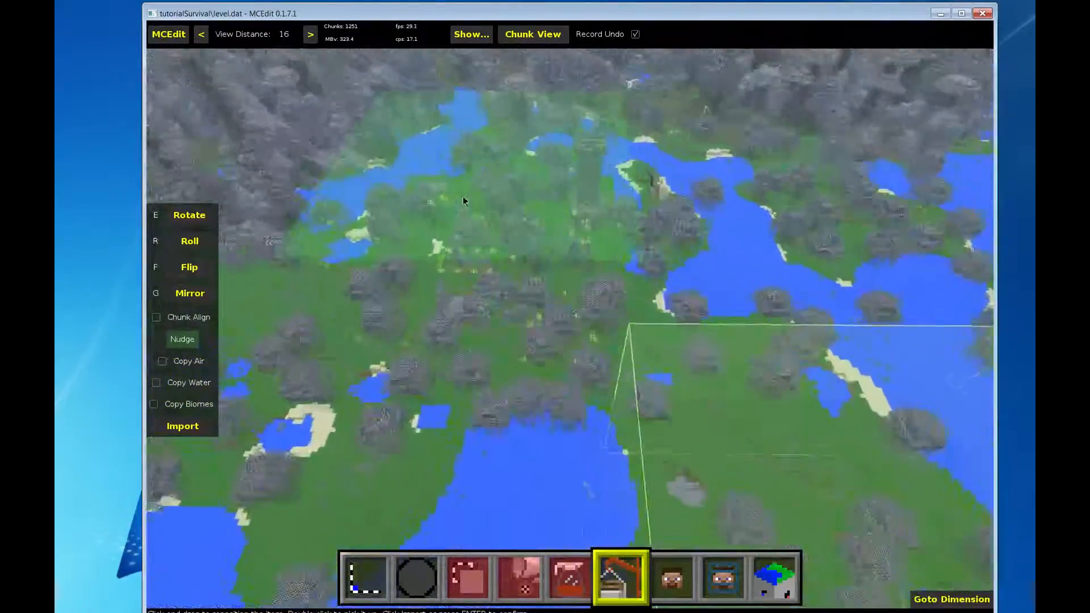
{"action": "key", "text": "a"}
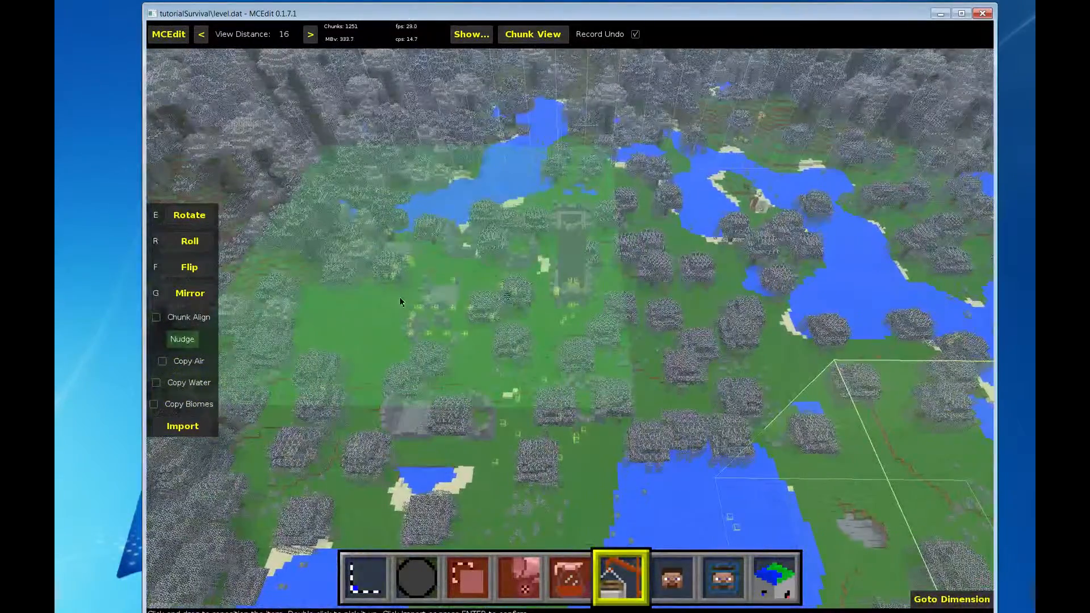
{"action": "left_click", "coordinate": [354, 348]}
- Examine above and below ground how the dungeon's surface and buried walls fit the terrain beside the lake
{"action": "key", "text": "w"}
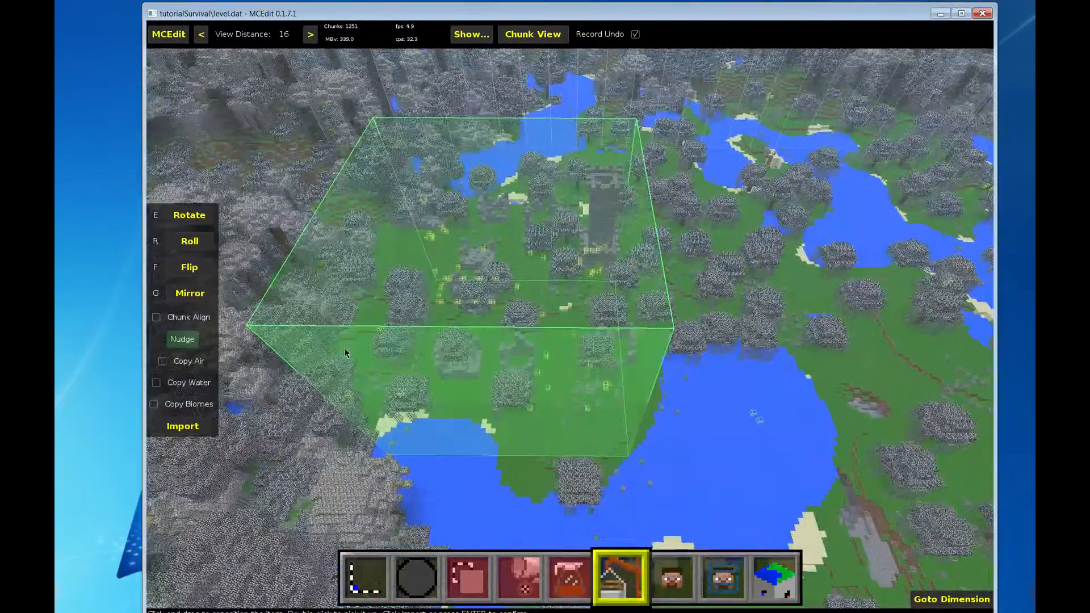
{"action": "key", "text": "w"}
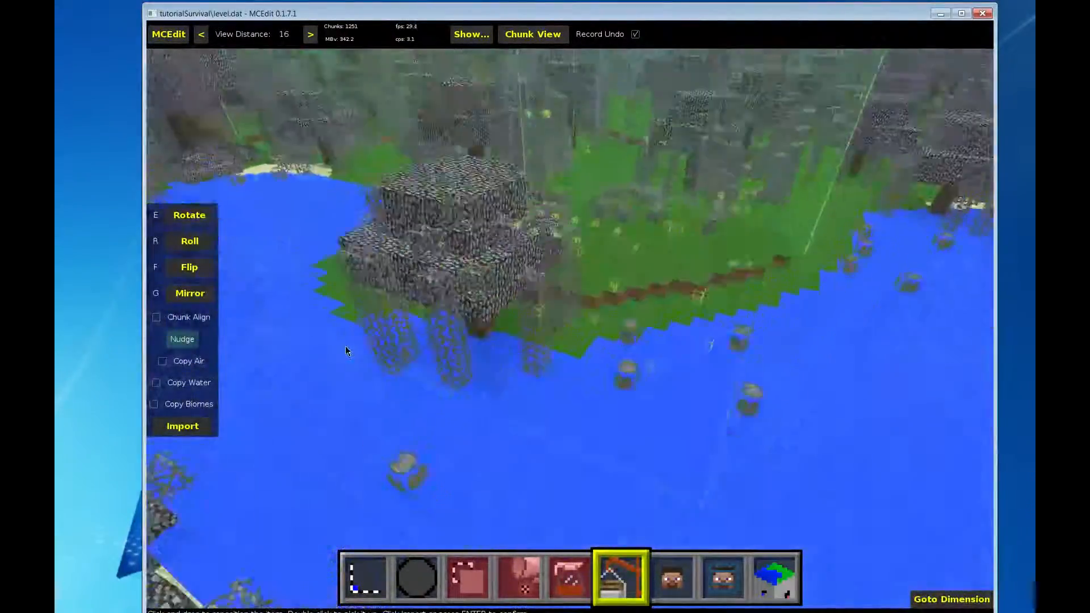
{"action": "key", "text": "w"}
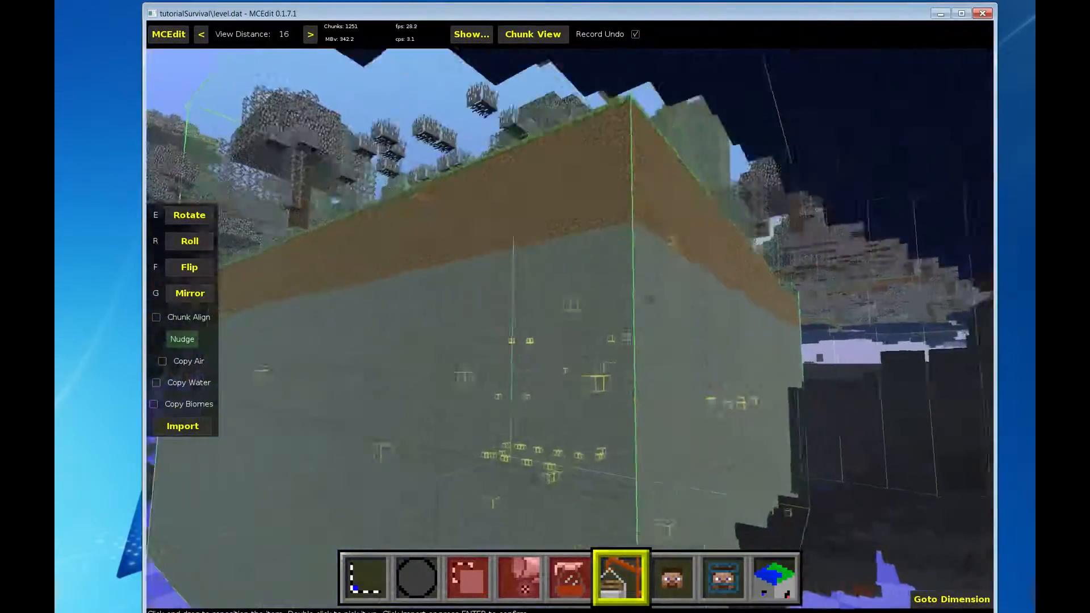
{"action": "key", "text": "w"}
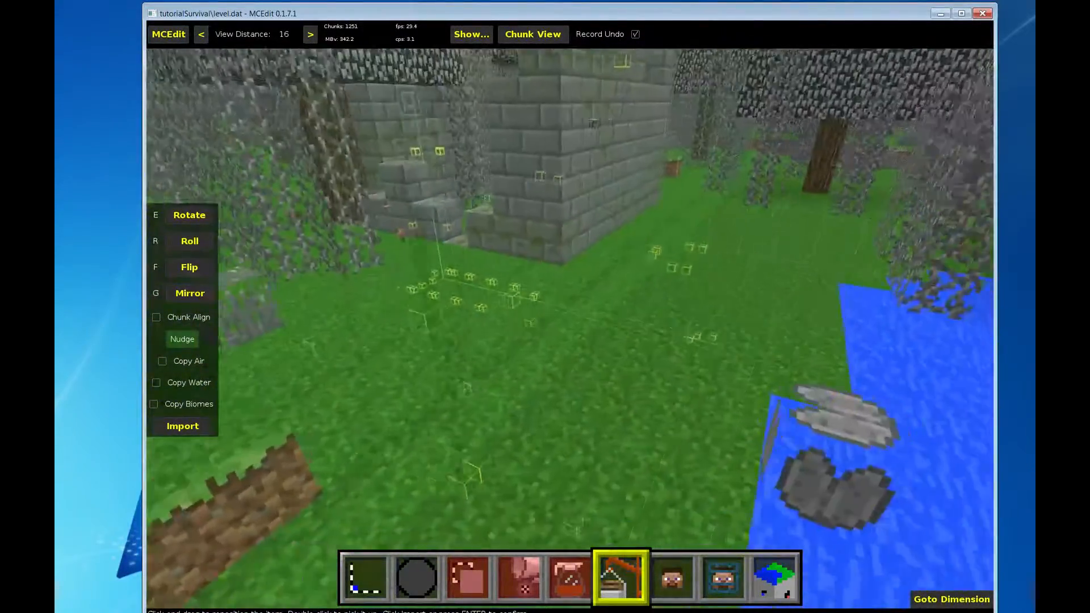
{"action": "key", "text": "w"}
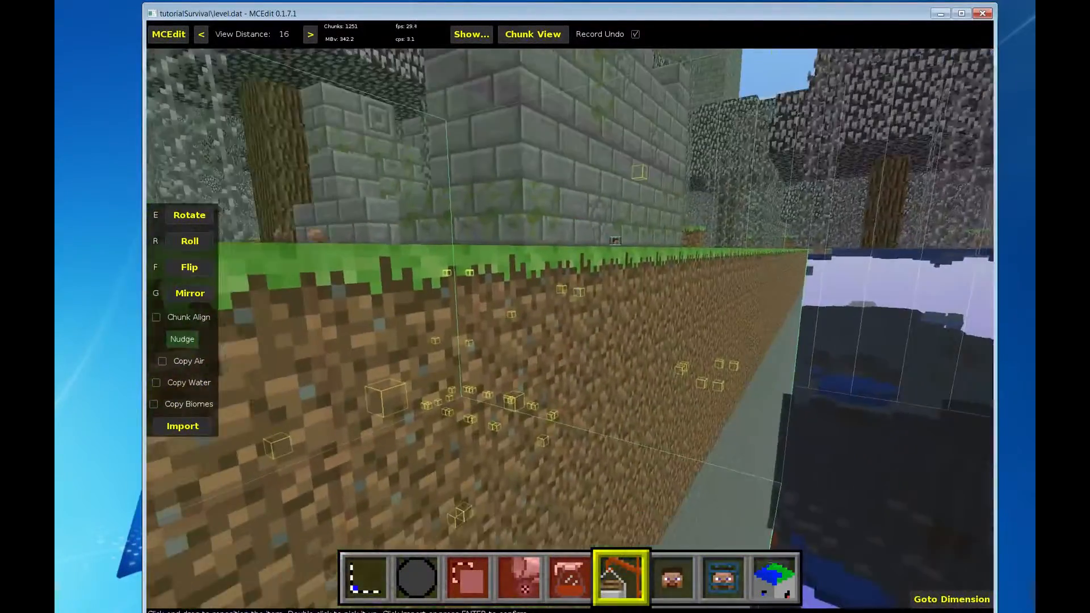
{"action": "key", "text": "w"}
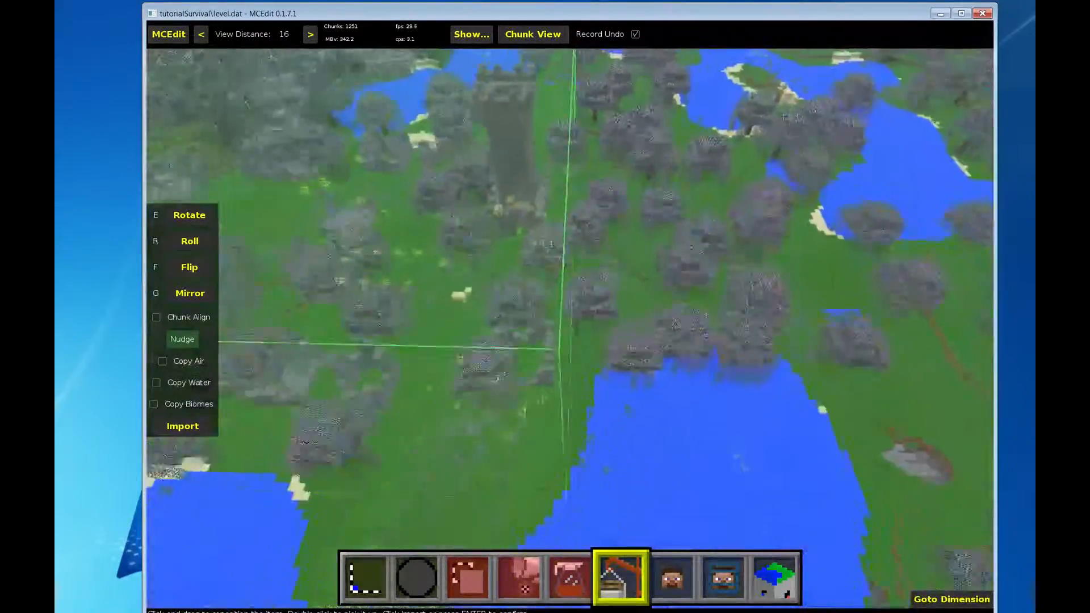
- Enable Copy Water and import the dungeon at the chosen spot beside the lake
{"action": "key", "text": "s"}
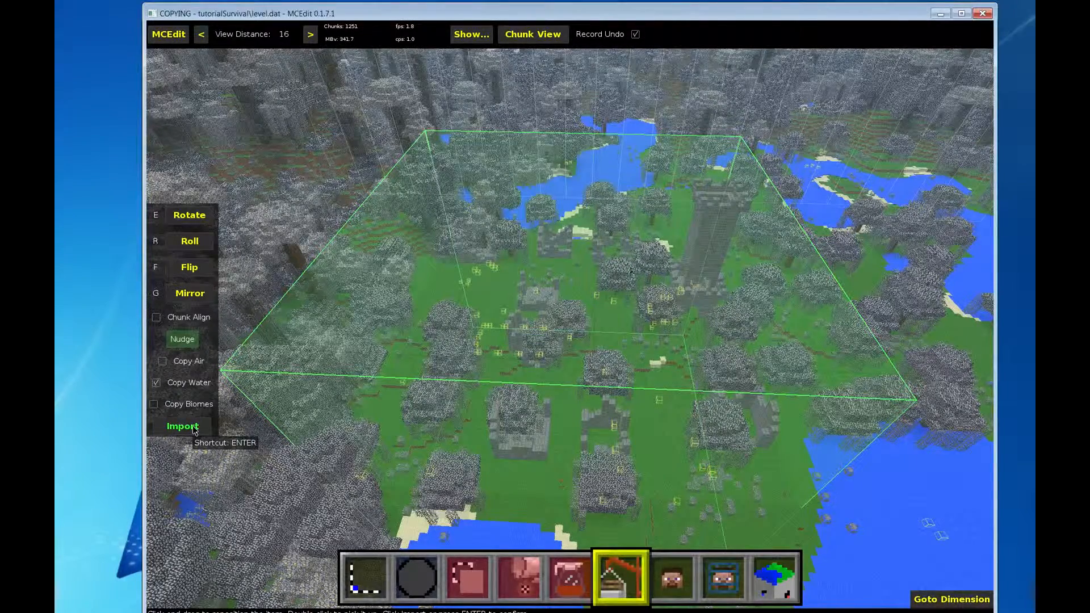
{"action": "left_click", "coordinate": [183, 426]}
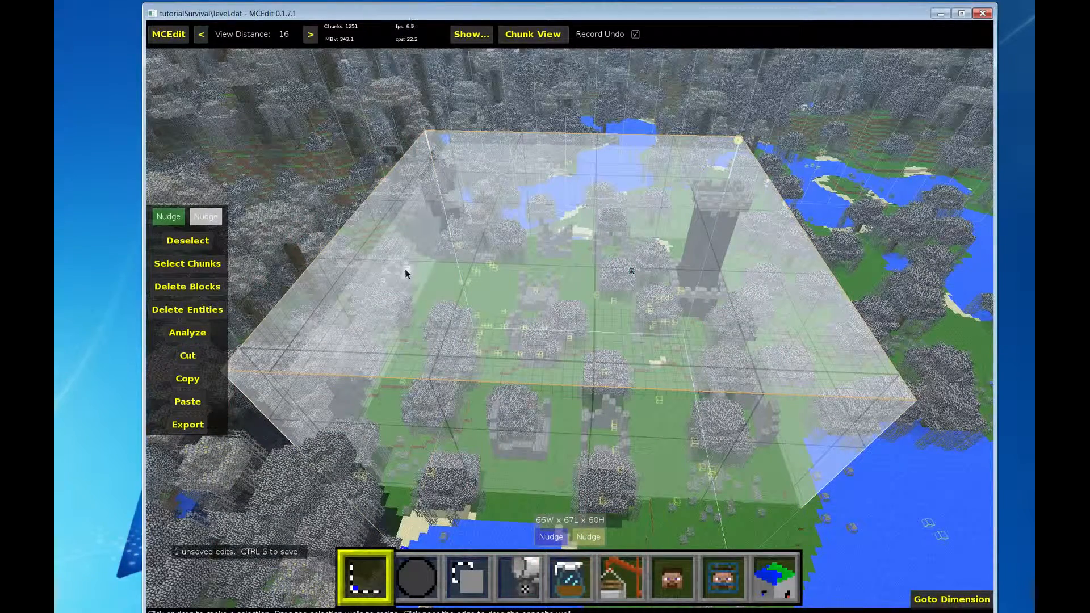
{"action": "key", "text": "w"}
{"action": "key", "text": "d"}
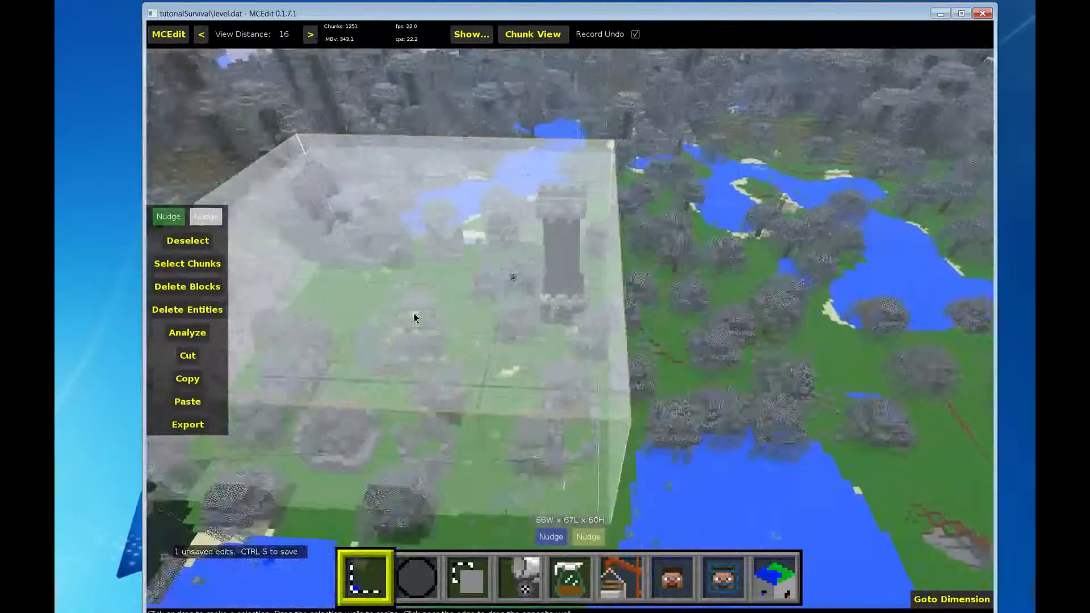
- Inspect the imported dungeon's tower from outside and inside, and how the surrounding trees and ruins blend around it
{"action": "key", "text": "w"}
{"action": "key", "text": "a"}
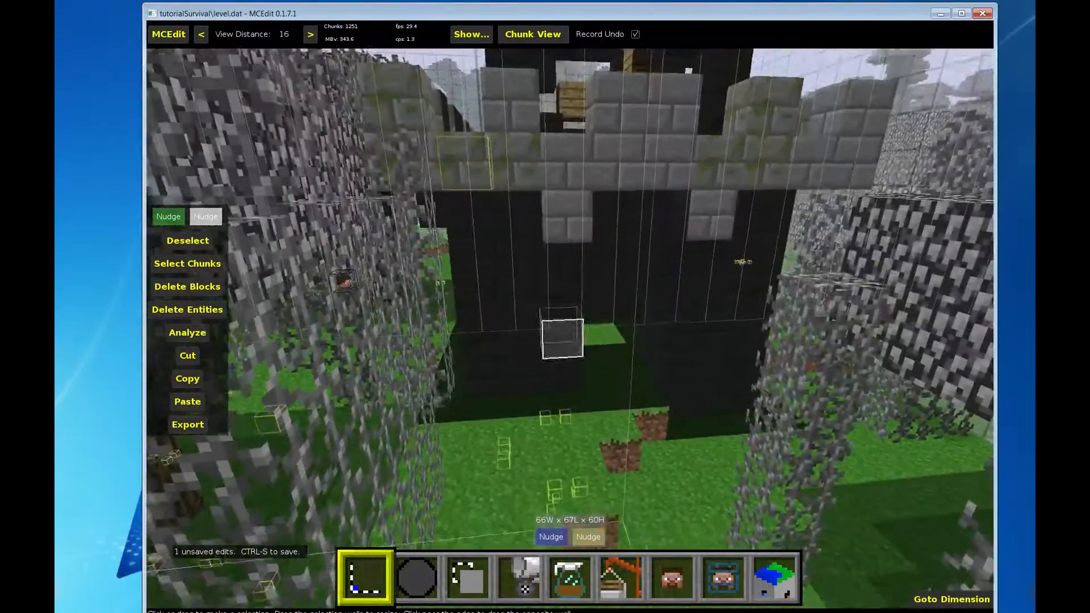
{"action": "key", "text": "q"}
{"action": "key", "text": "w"}
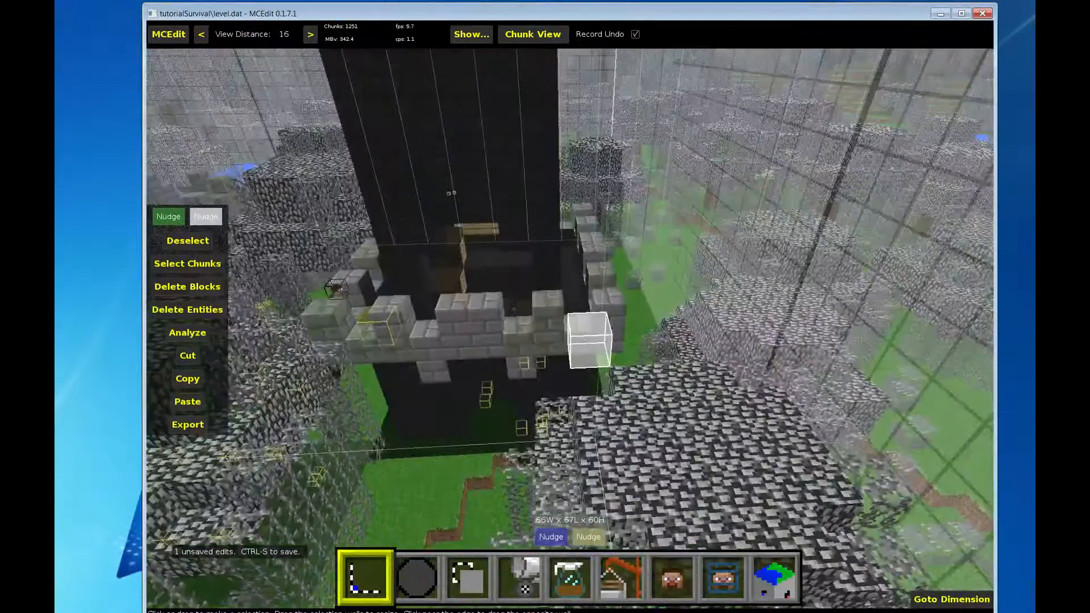
{"action": "key", "text": "w"}
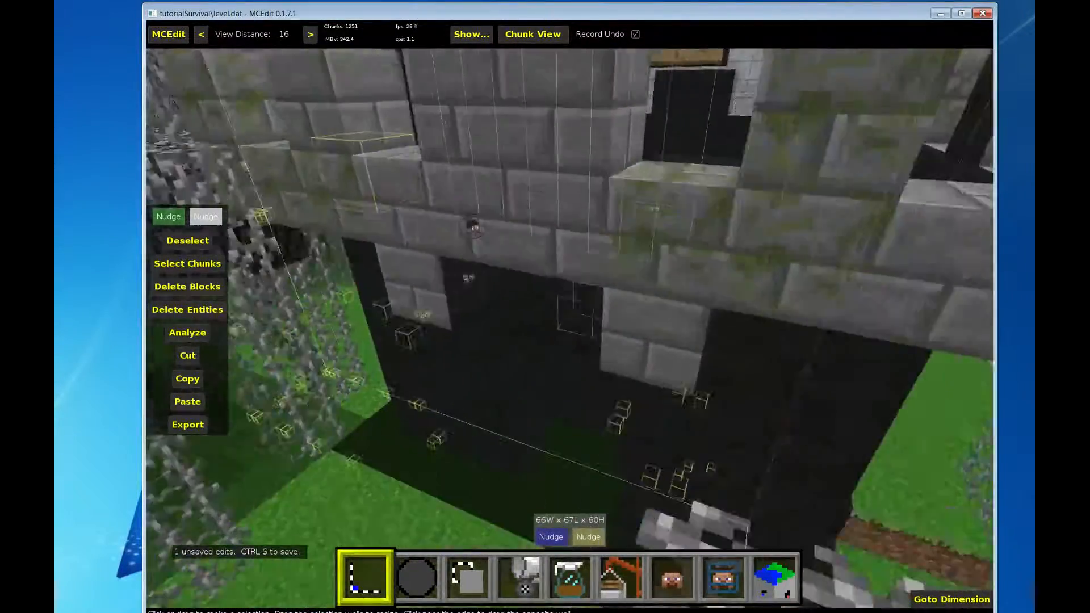
{"action": "key", "text": "w"}
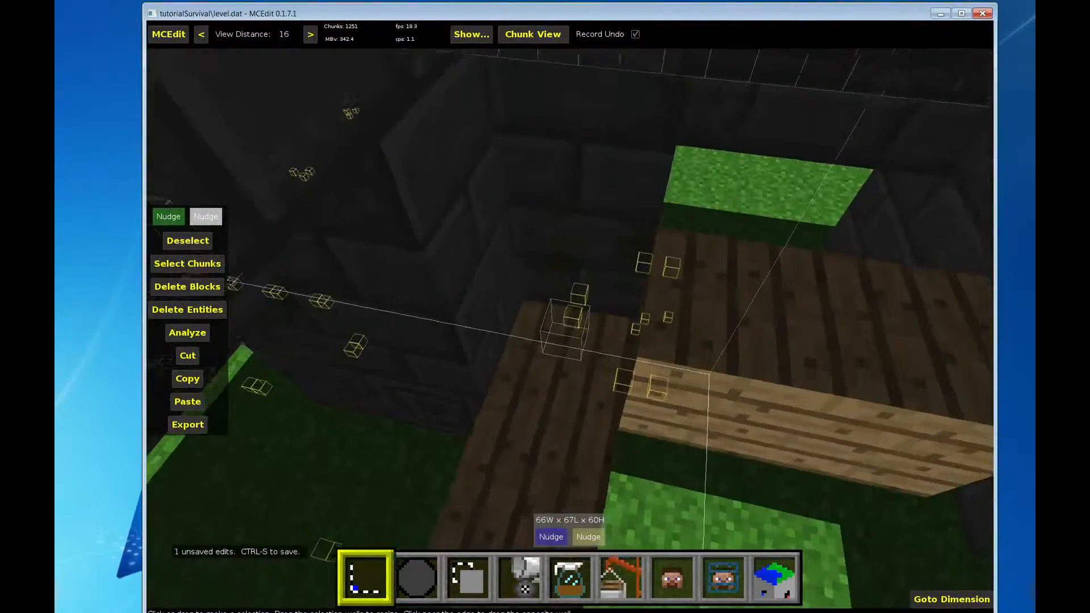
{"action": "key", "text": "w"}
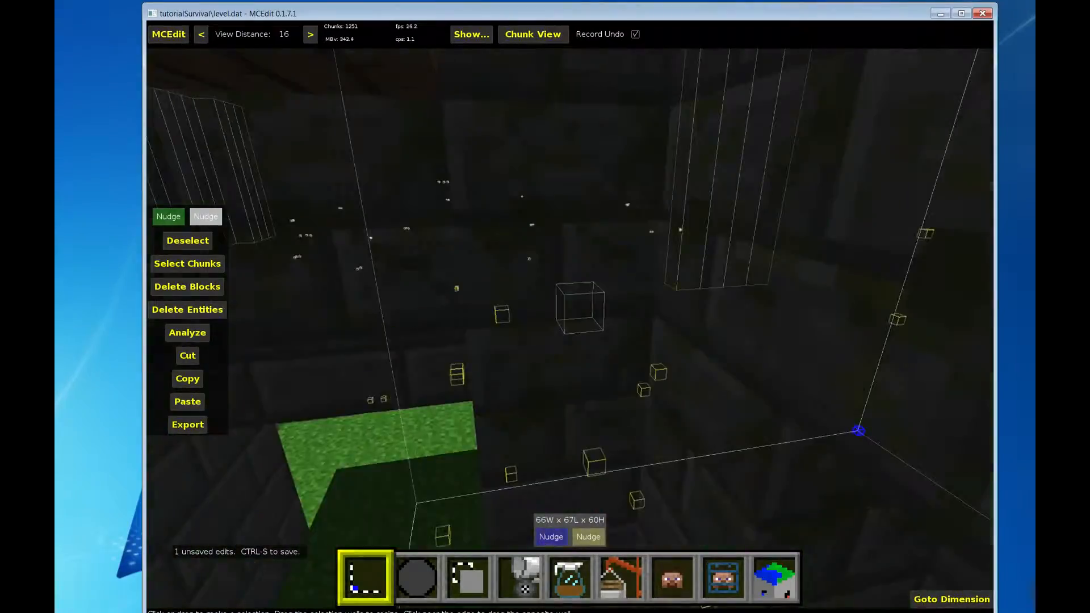
{"action": "key", "text": "s"}
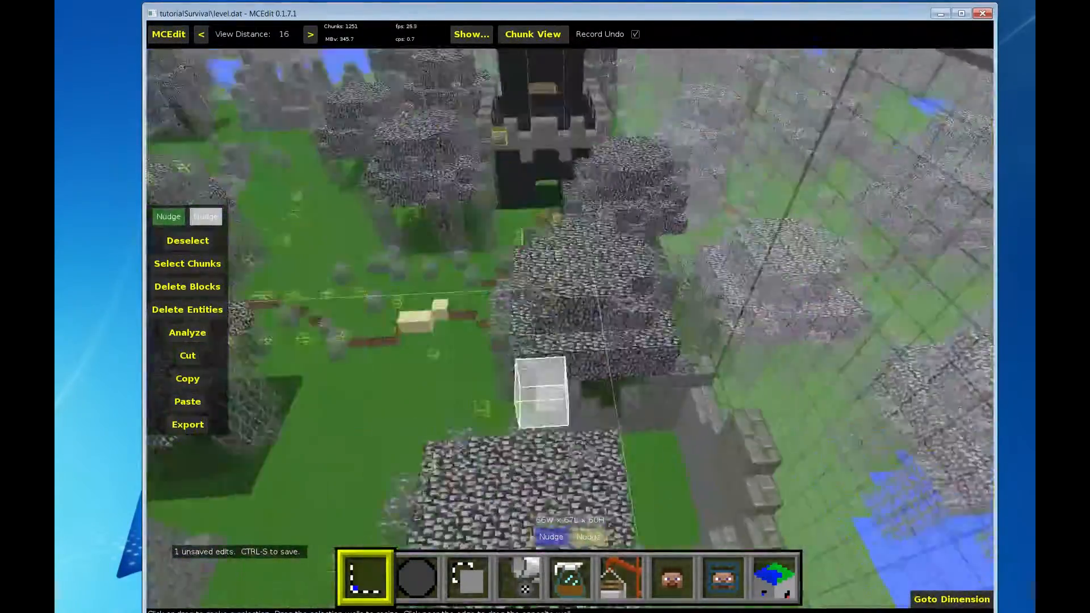
{"action": "key", "text": "s"}
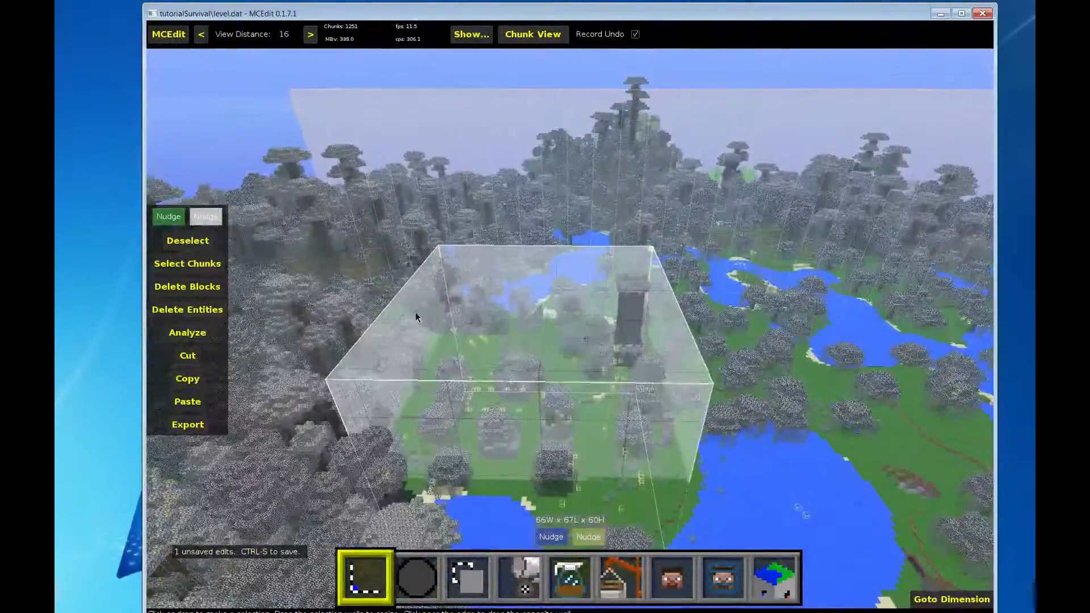
- Undo the dungeon import and load testDungeon.schematic again for placement
{"action": "left_click", "coordinate": [218, 354]}
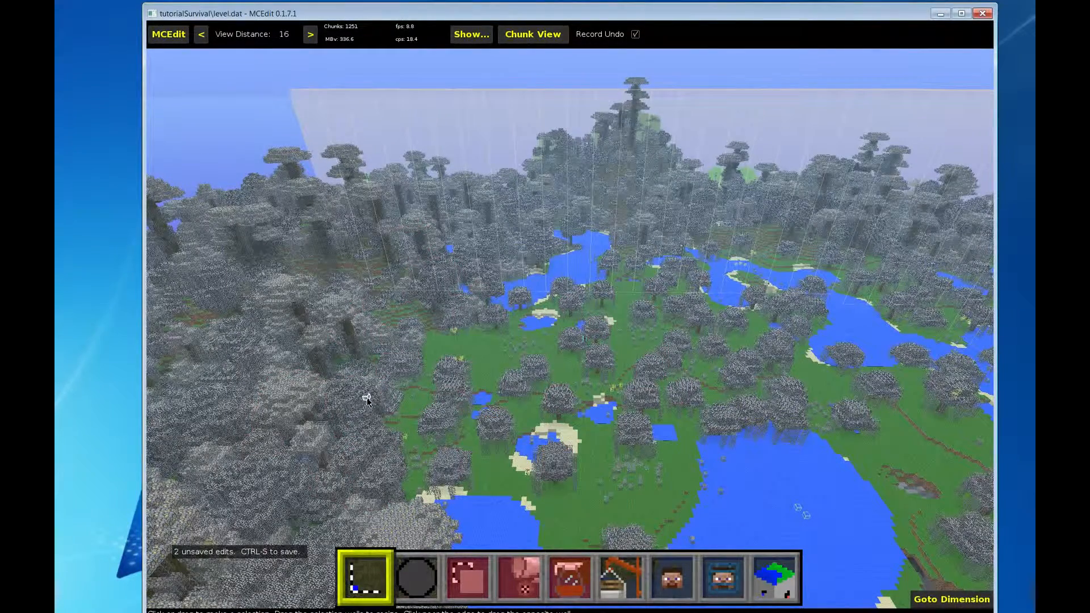
{"action": "left_click", "coordinate": [620, 576]}
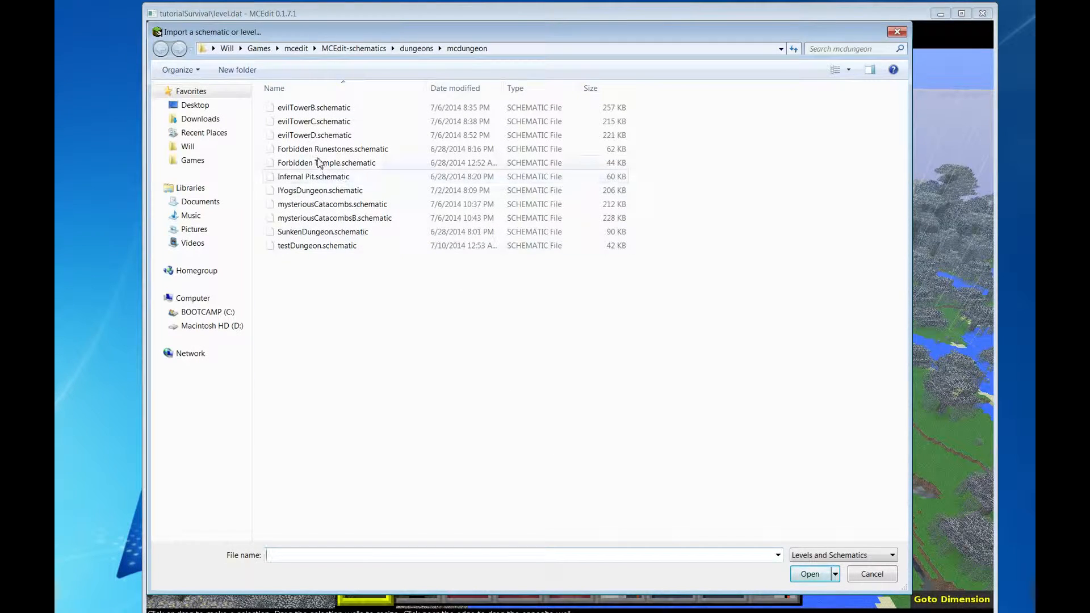
{"action": "left_click", "coordinate": [347, 253]}
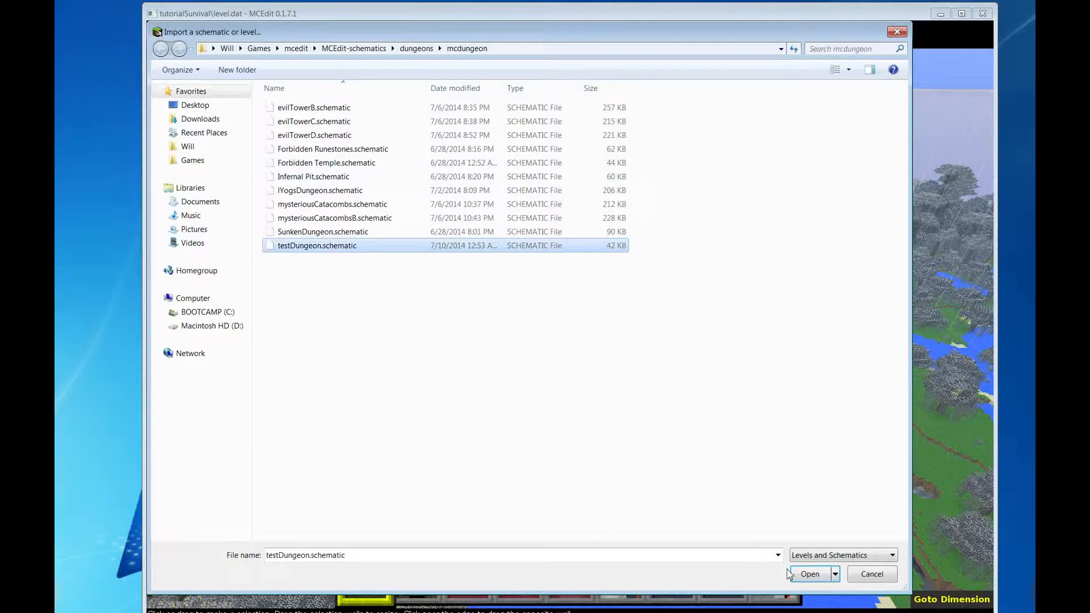
{"action": "left_click", "coordinate": [807, 575]}
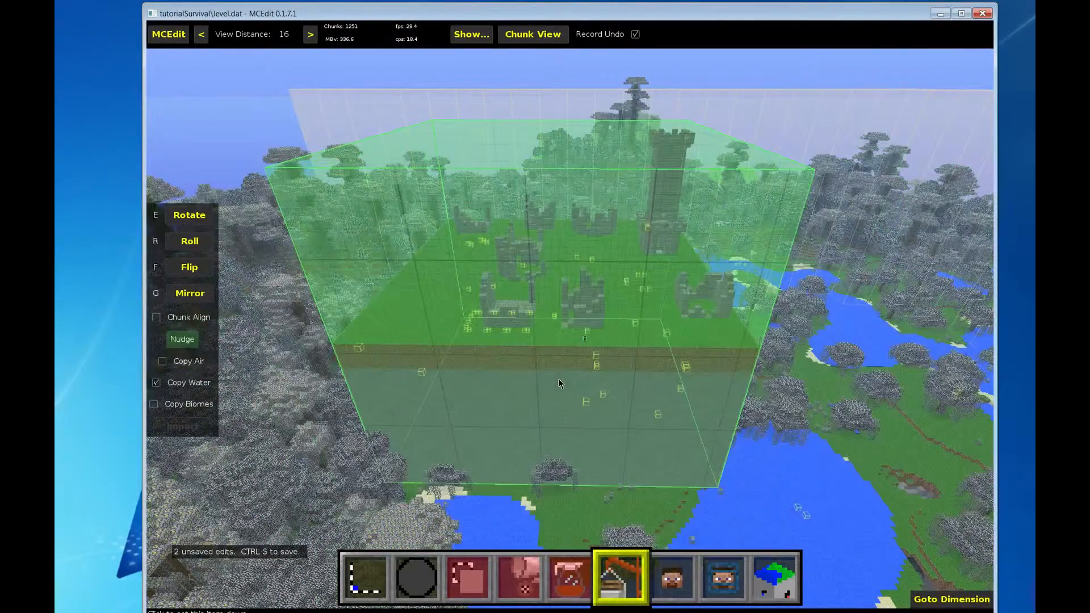
- Set the dungeon down over the wooded land beside the lake and enable Copy Air and Chunk Align
{"action": "left_click", "coordinate": [548, 380]}
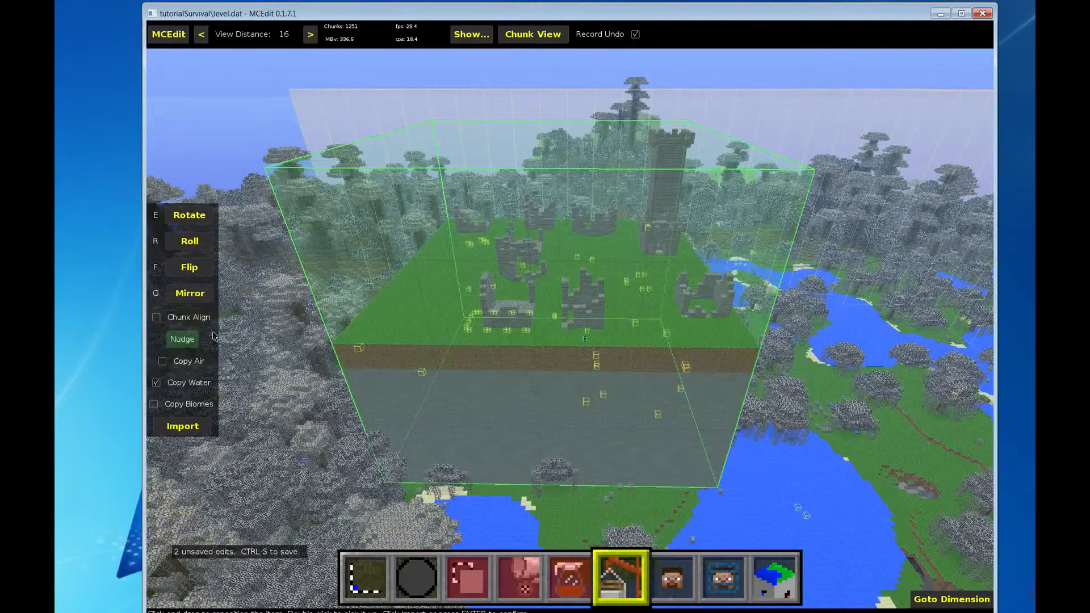
{"action": "left_click", "coordinate": [162, 362]}
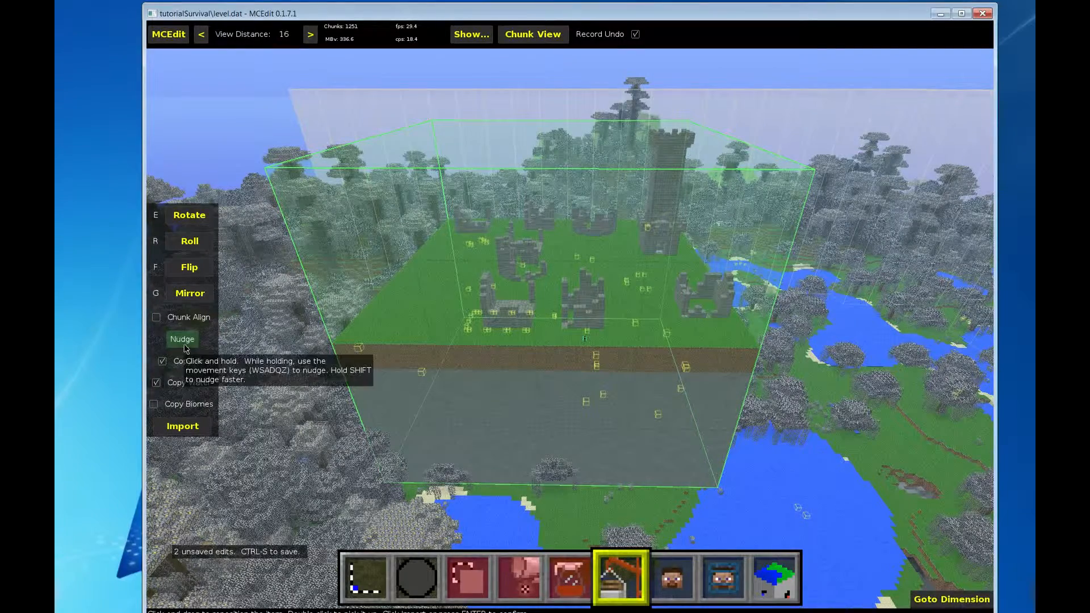
{"action": "left_click", "coordinate": [157, 319]}
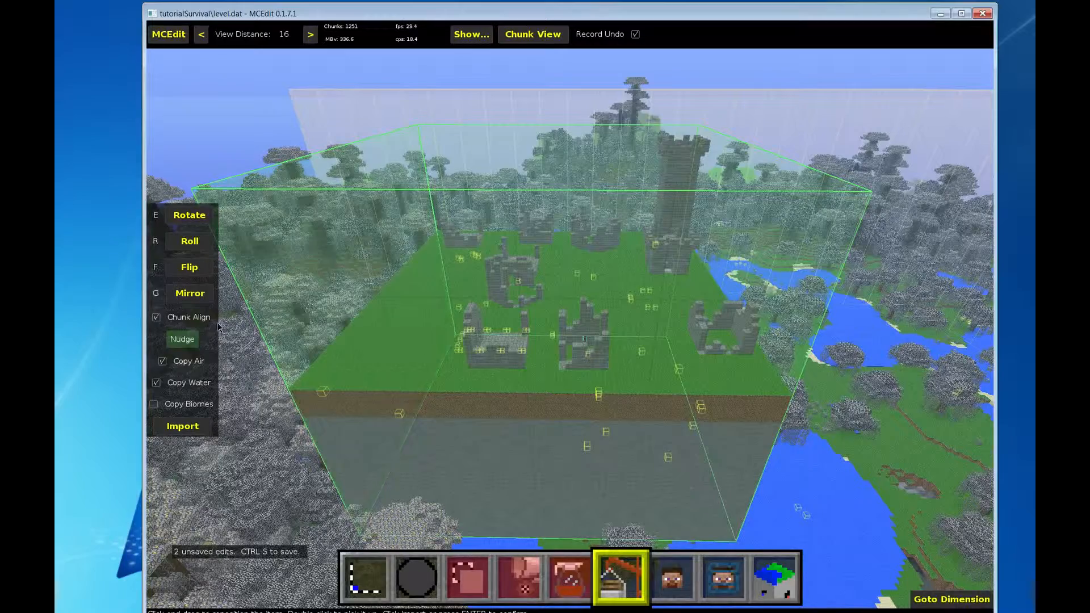
- Nudge the dungeon horizontally and down until its grass surface meets the ground beside the lake, and import it
{"action": "key", "text": "w"}
{"action": "key", "text": "w"}
{"action": "key", "text": "w"}
{"action": "key", "text": "w"}
{"action": "key", "text": "w"}
{"action": "key", "text": "w"}
{"action": "left_click_drag", "start_coordinate": [187, 349], "coordinate": [186, 348]}
{"action": "key", "text": "s"}
{"action": "key", "text": "s"}
{"action": "key", "text": "s"}
{"action": "key", "text": "s"}
{"action": "key", "text": "s"}
{"action": "key", "text": "z"}
{"action": "key", "text": "z"}
{"action": "key", "text": "z"}
{"action": "key", "text": "z"}
{"action": "key", "text": "z"}
{"action": "key", "text": "z"}
{"action": "key", "text": "z"}
{"action": "key", "text": "z"}
{"action": "key", "text": "z"}
{"action": "key", "text": "z"}
{"action": "key", "text": "z"}
{"action": "key", "text": "z"}
{"action": "key", "text": "z"}
{"action": "key", "text": "z"}
{"action": "key", "text": "z"}
{"action": "key", "text": "z"}
{"action": "key", "text": "z"}
{"action": "key", "text": "z"}
{"action": "key", "text": "z"}
{"action": "key", "text": "z"}
{"action": "key", "text": "z"}
{"action": "key", "text": "z"}
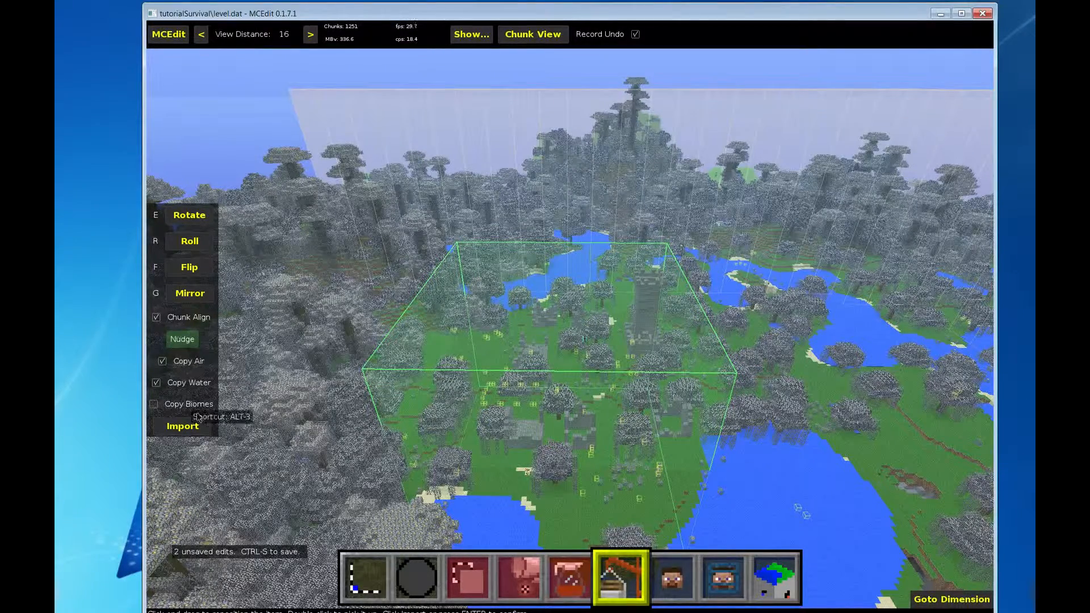
{"action": "left_click", "coordinate": [192, 433]}
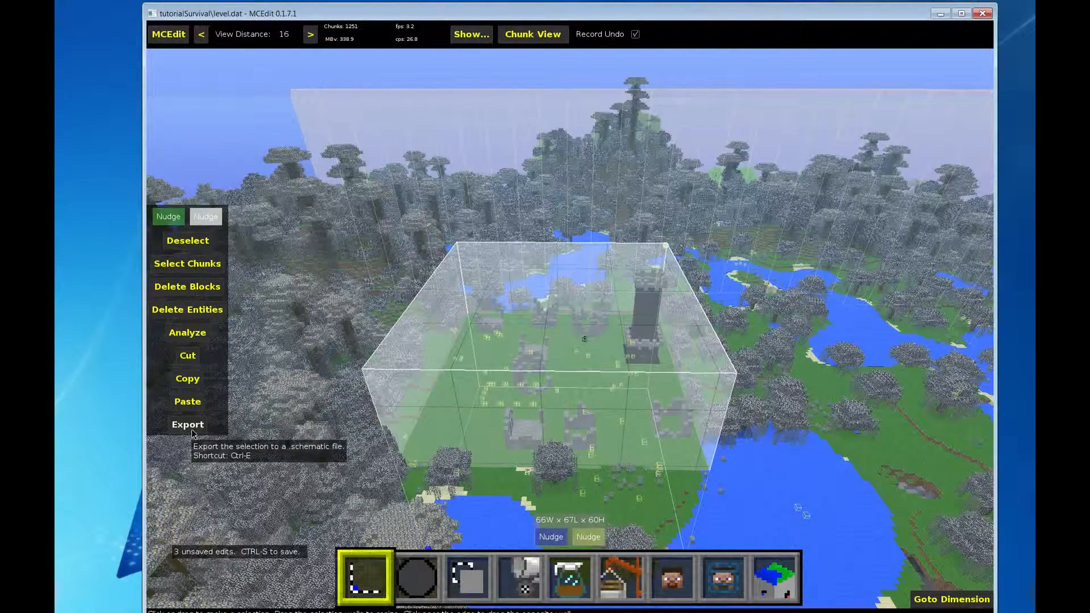
- Clear the selection around the imported dungeon and examine its grass surface and underground rooms
{"action": "key", "text": "w"}
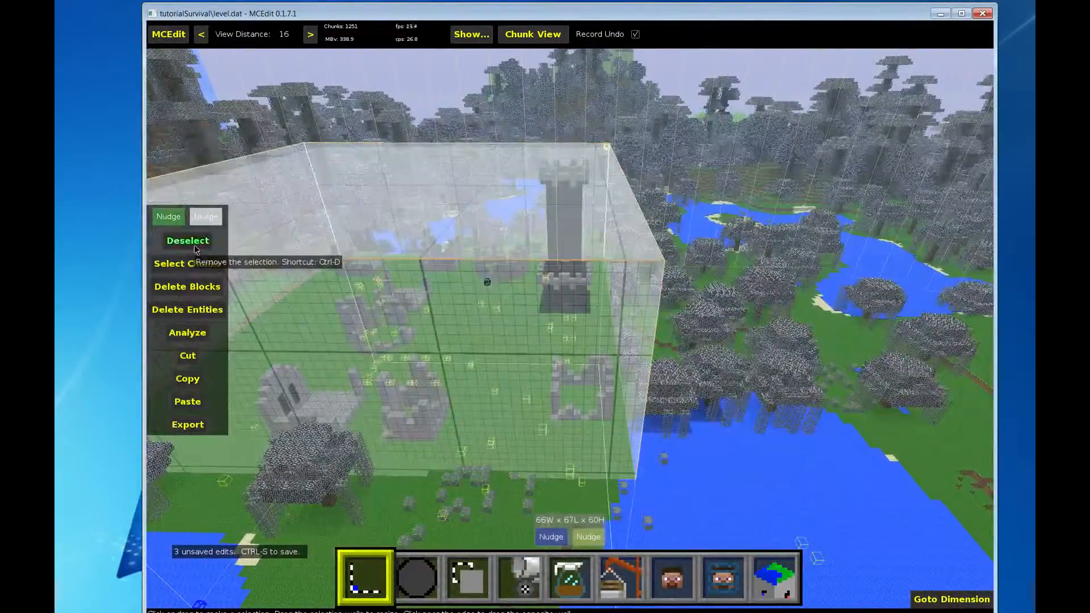
{"action": "left_click", "coordinate": [188, 241]}
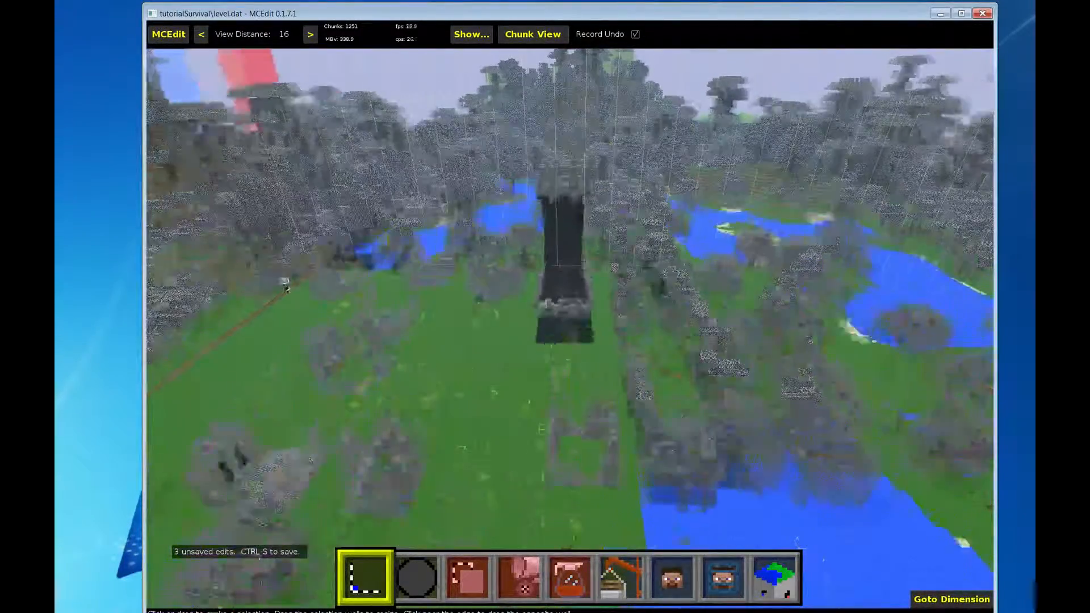
{"action": "key", "text": "w"}
{"action": "key", "text": "space"}
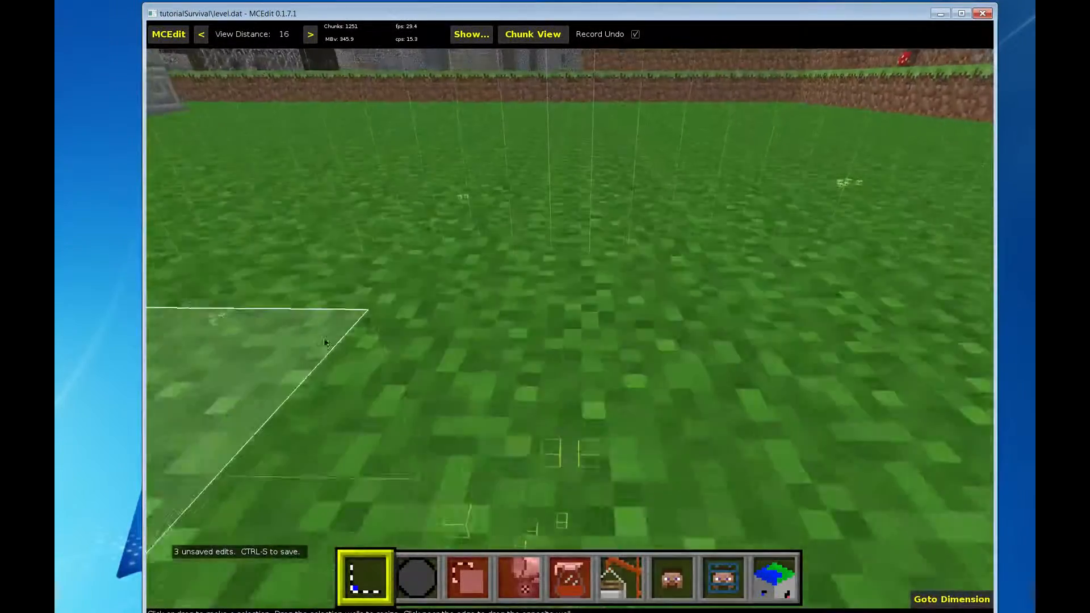
{"action": "key", "text": "shift"}
{"action": "right_click", "coordinate": [309, 333]}
{"action": "key", "text": "space"}
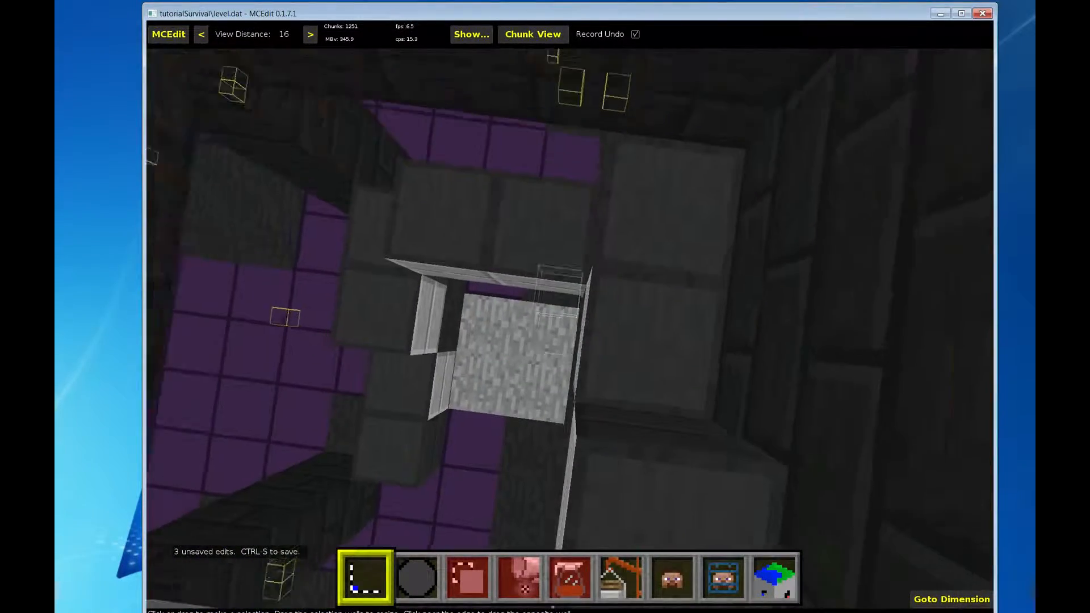
{"action": "key", "text": "s"}
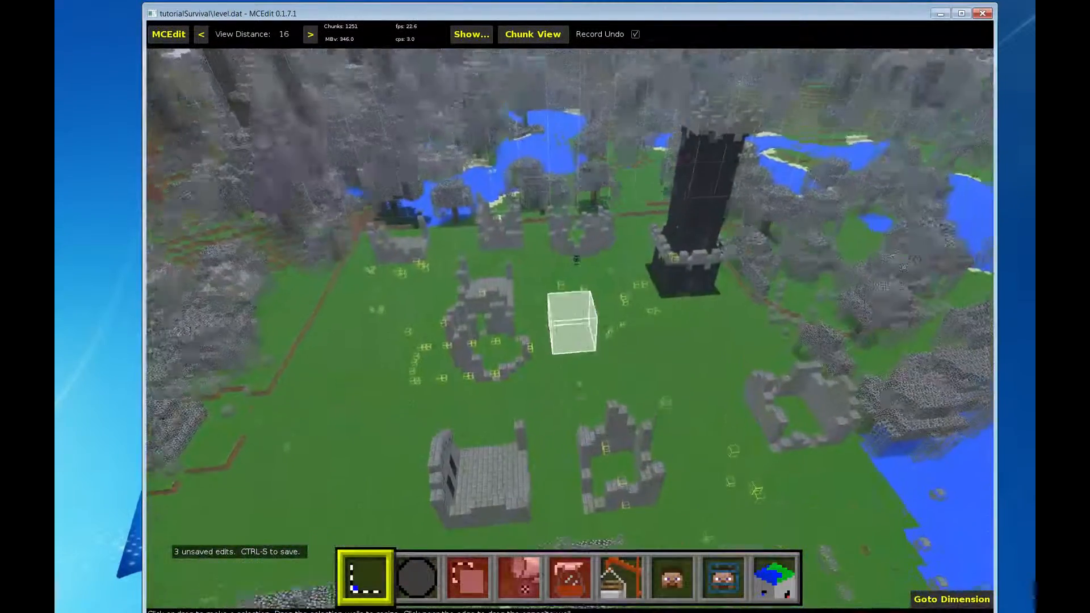
- Examine the ruins, the tower and the cleared ground's edges against the surrounding forest and lake
{"action": "key", "text": "s"}
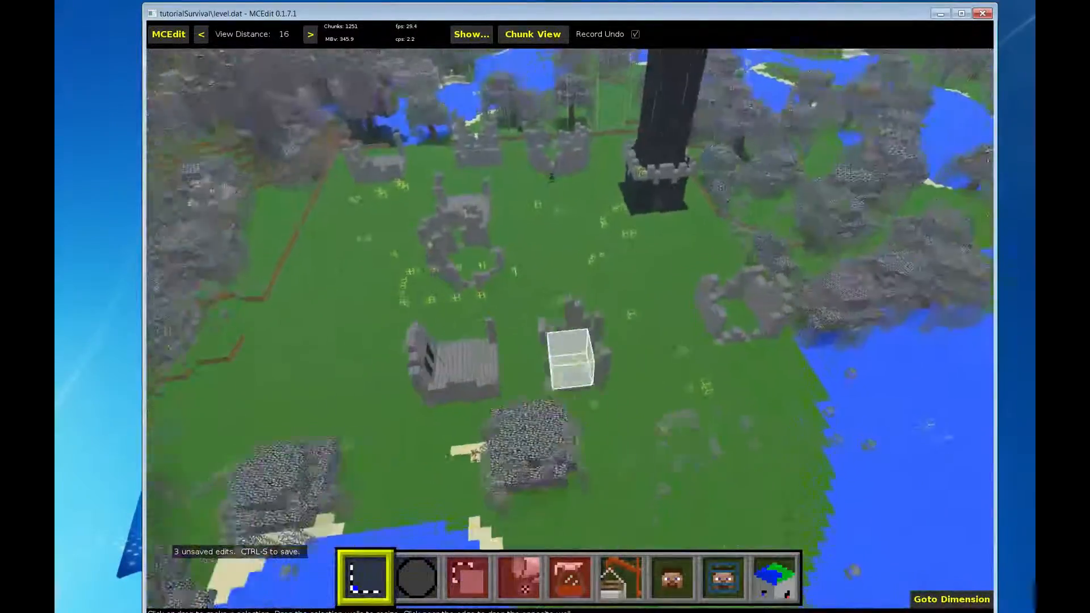
{"action": "key", "text": "w"}
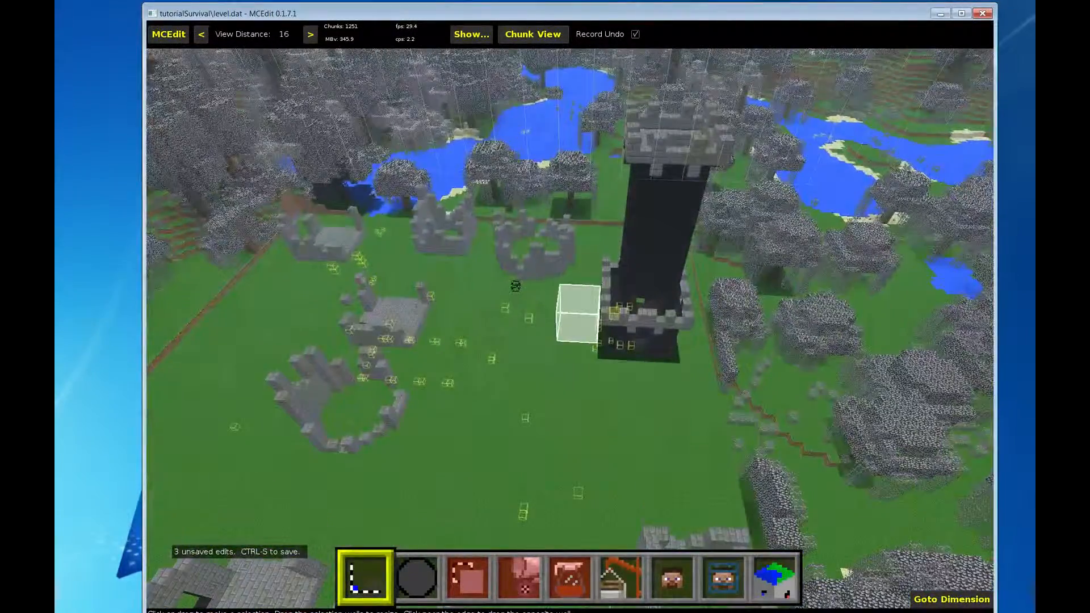
{"action": "key", "text": "s"}
{"action": "key", "text": "w"}
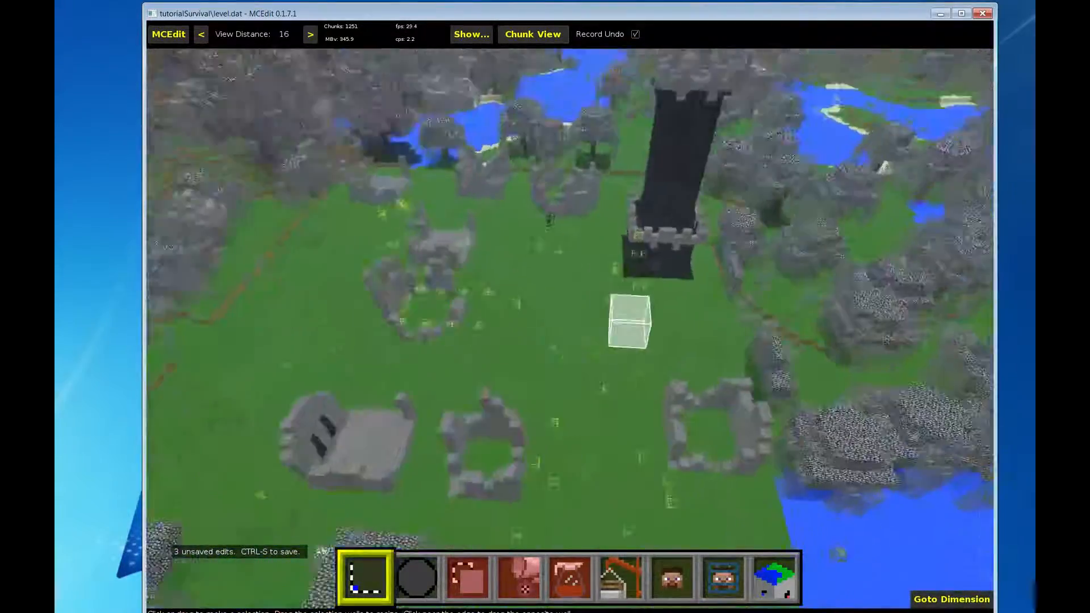
{"action": "key", "text": "w"}
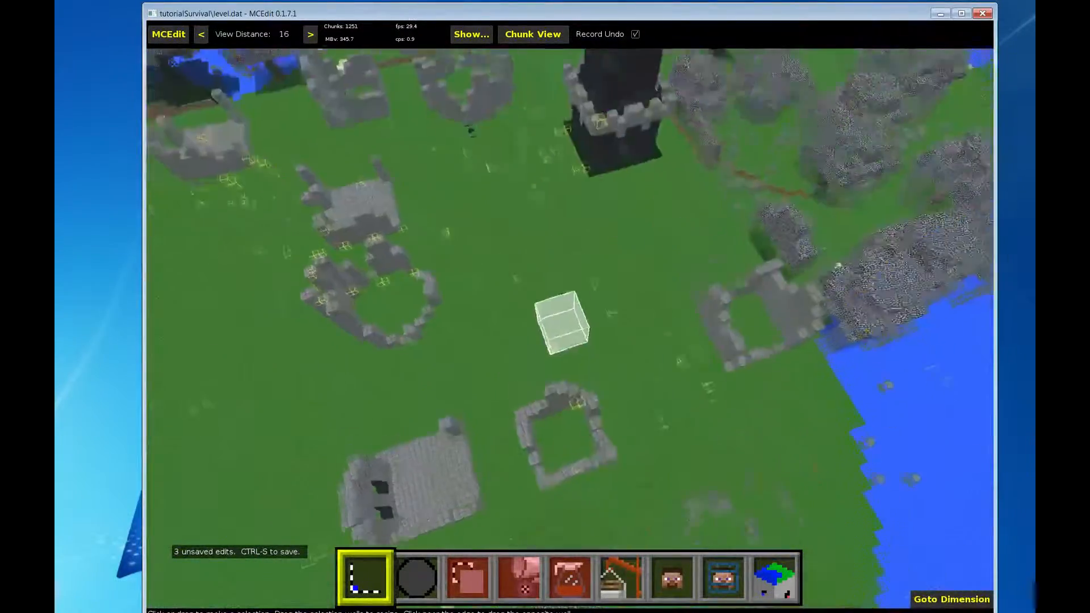
{"action": "key", "text": "s"}
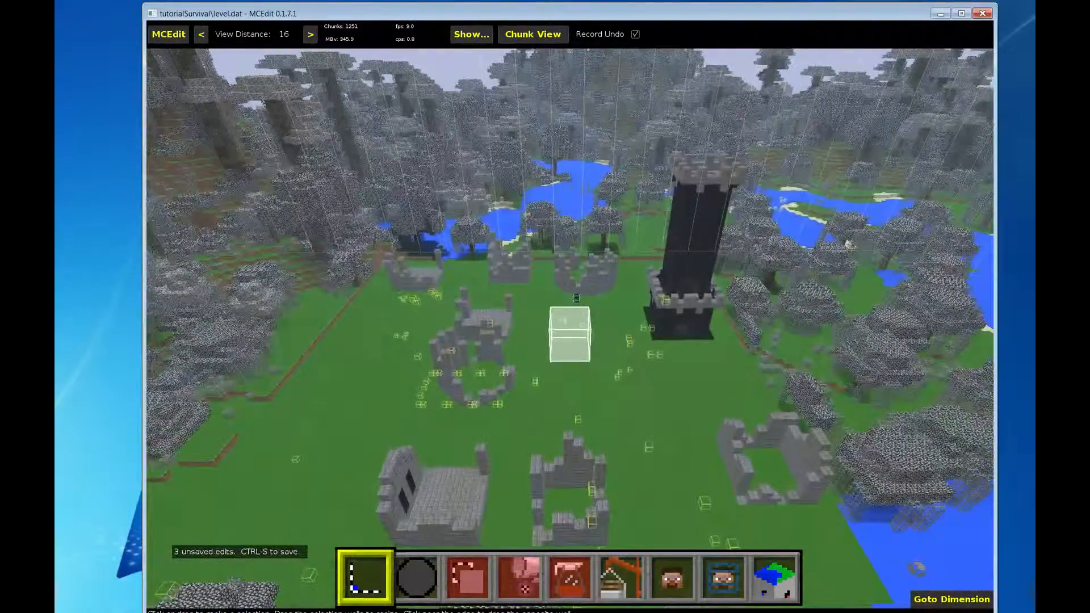
{"action": "key", "text": "q"}
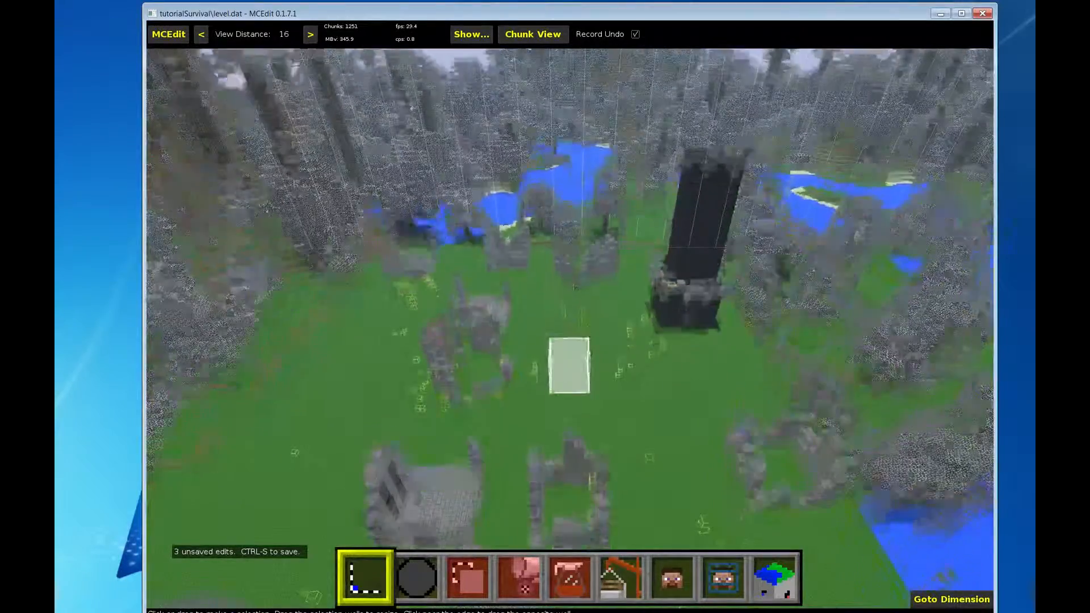
{"action": "key", "text": "w"}
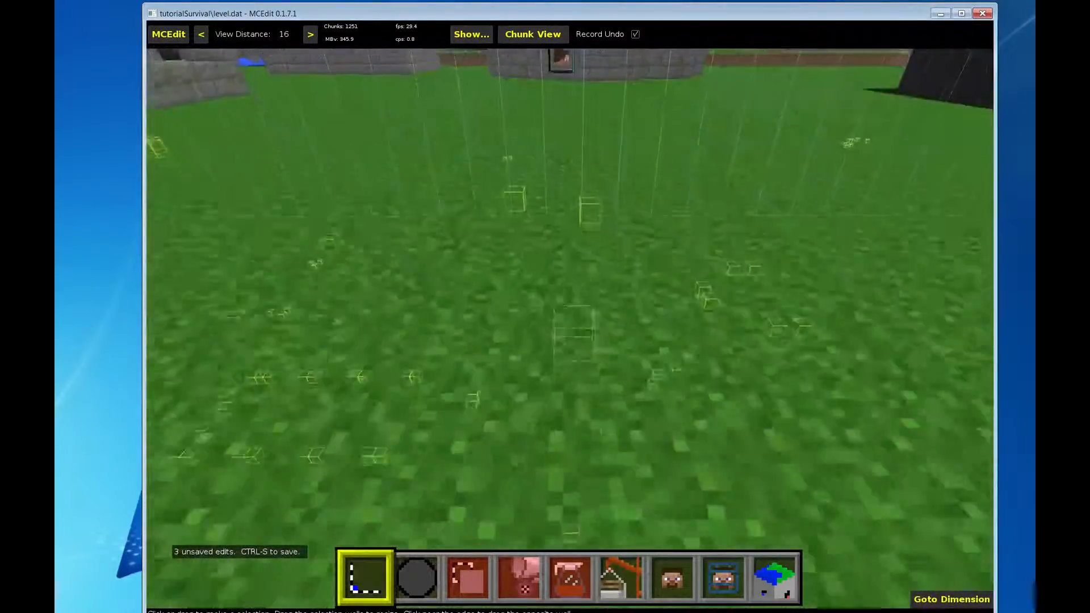
{"action": "key", "text": "w"}
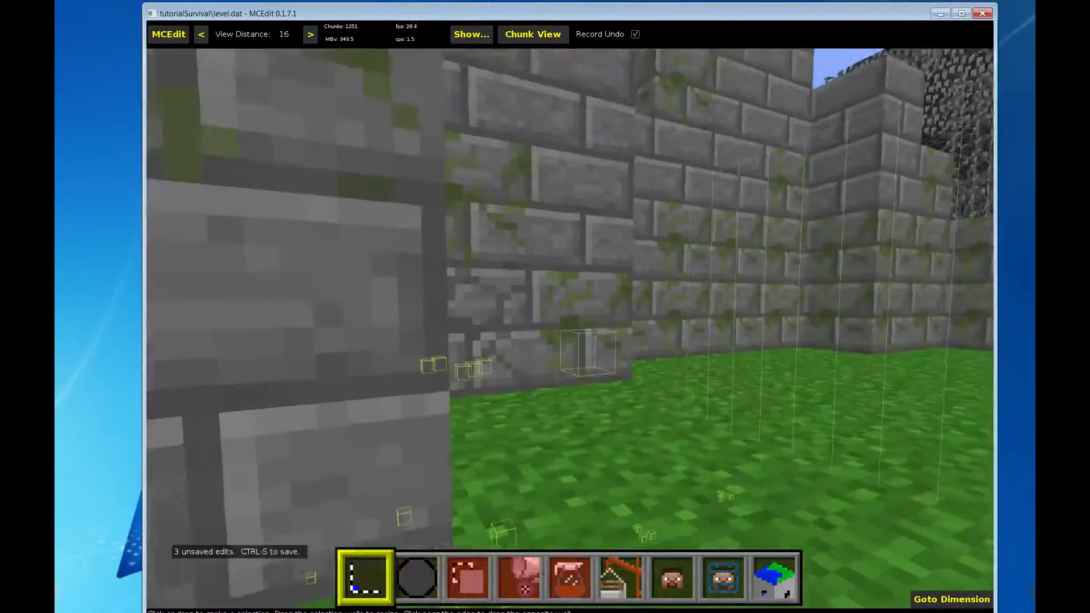
{"action": "key", "text": "s"}
{"action": "key", "text": "q"}
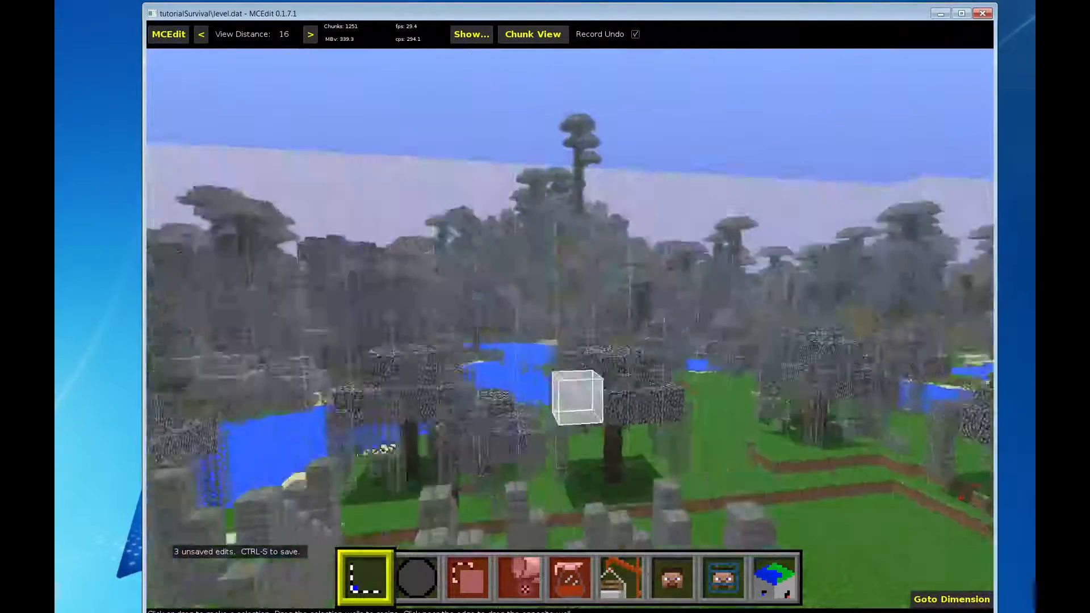
{"action": "key", "text": "w"}
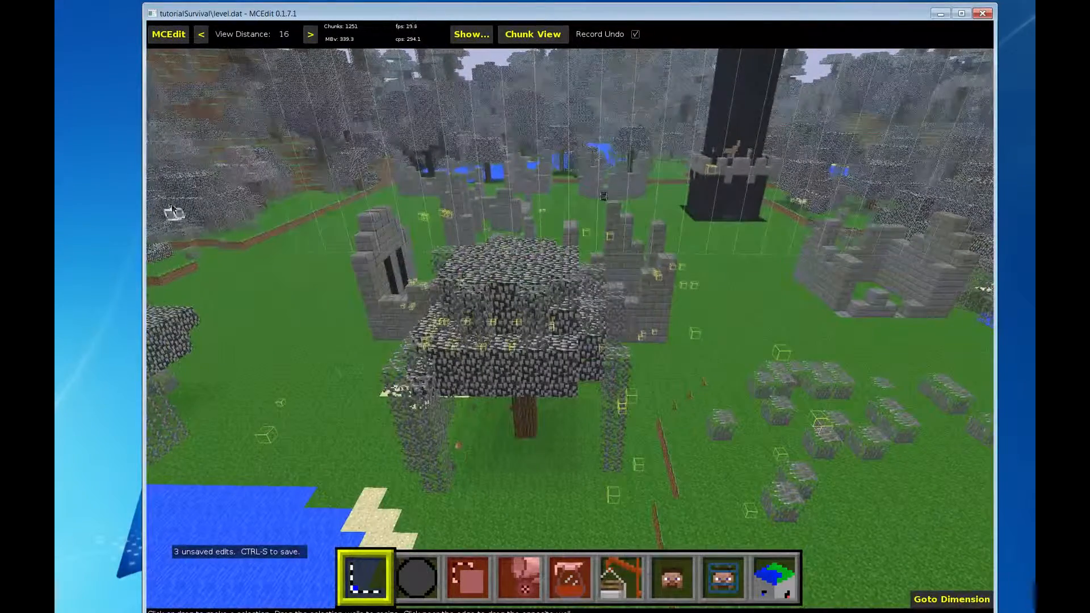
- Save the tutorialSurvival world with the imported dungeon and quit MCEdit
{"action": "left_click", "coordinate": [183, 41]}
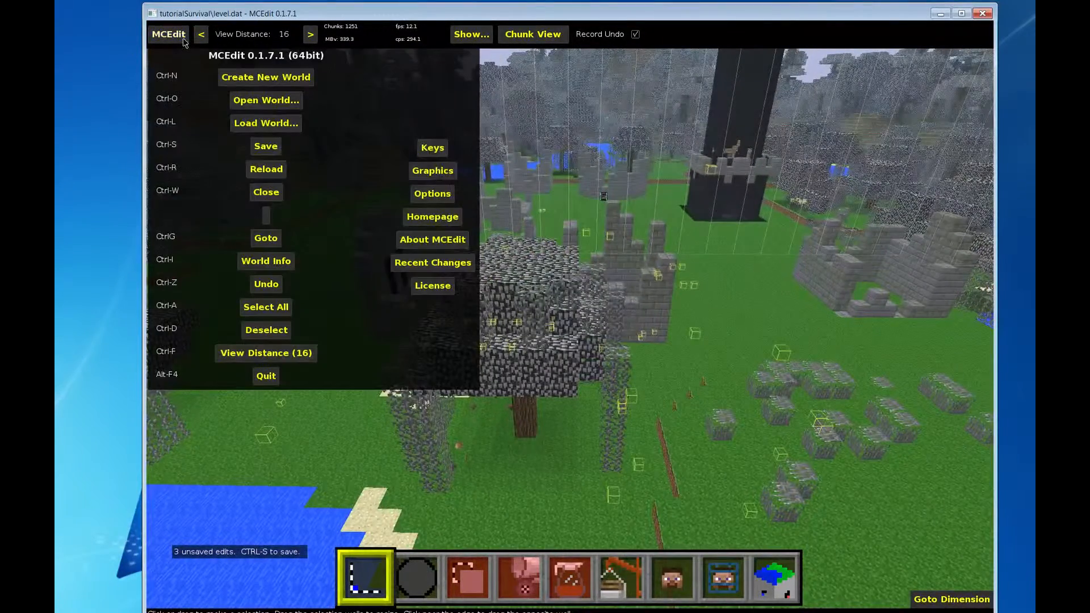
{"action": "left_click", "coordinate": [270, 149]}
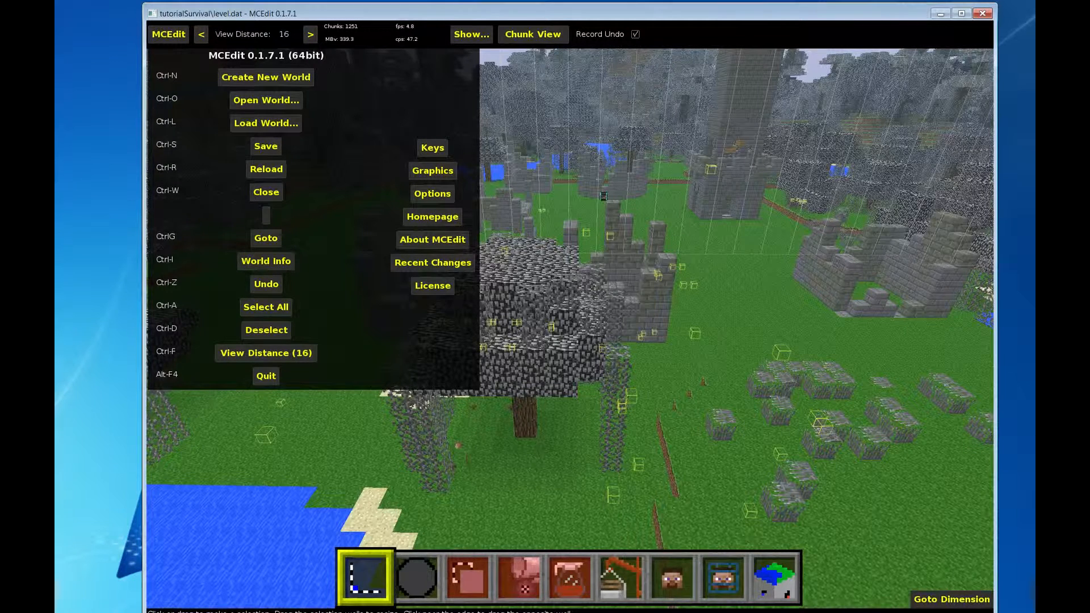
{"action": "key", "text": "alt+F4"}
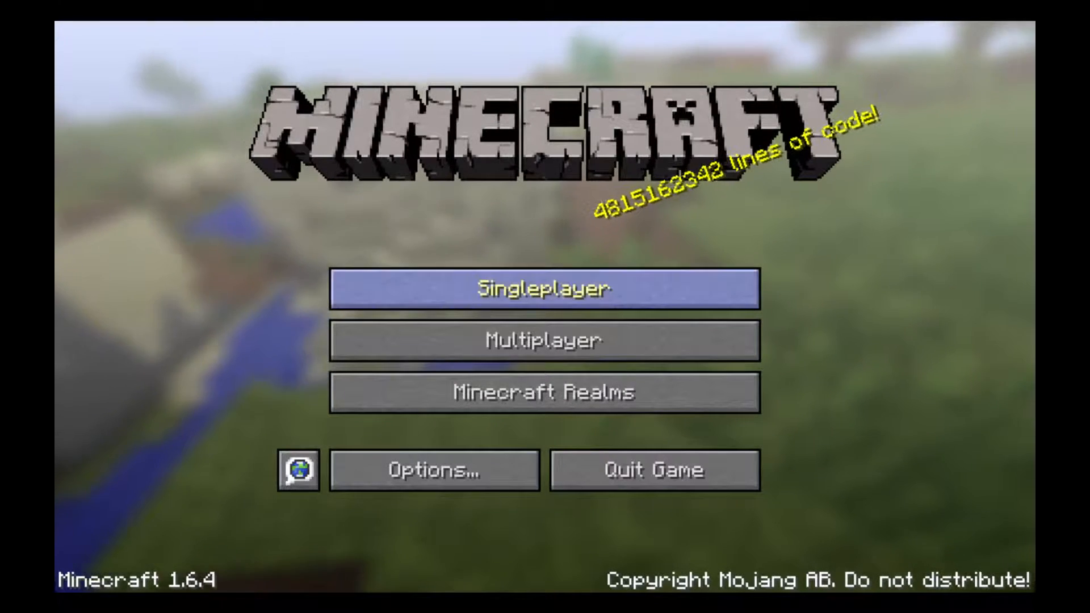
- Switch to Minecraft and load the tutorialSurvival world in singleplayer
{"action": "left_click", "coordinate": [533, 288]}
{"action": "left_click", "coordinate": [477, 150]}
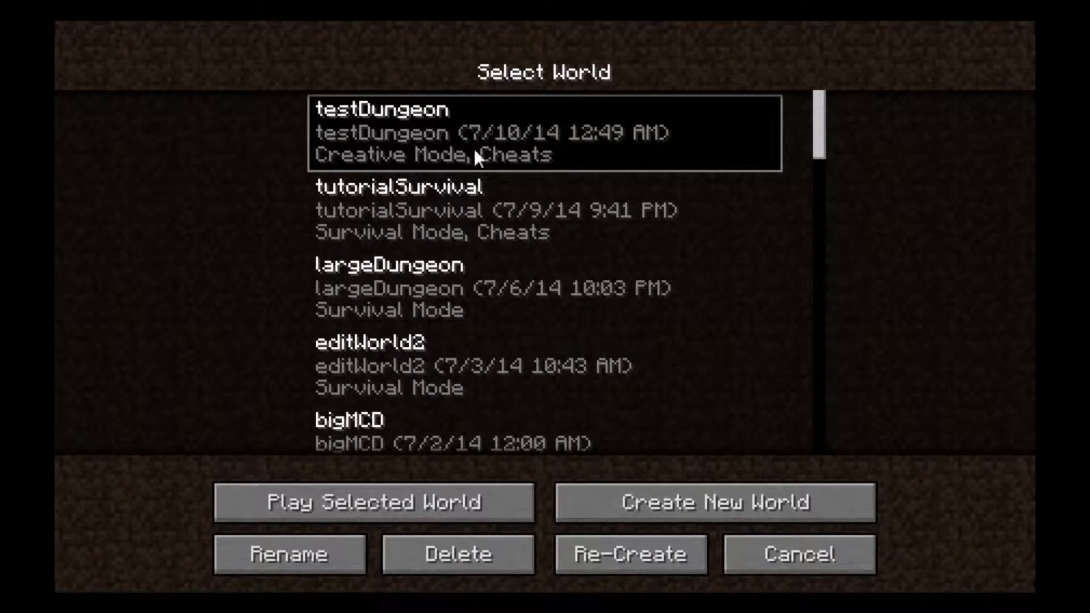
{"action": "left_click", "coordinate": [460, 199]}
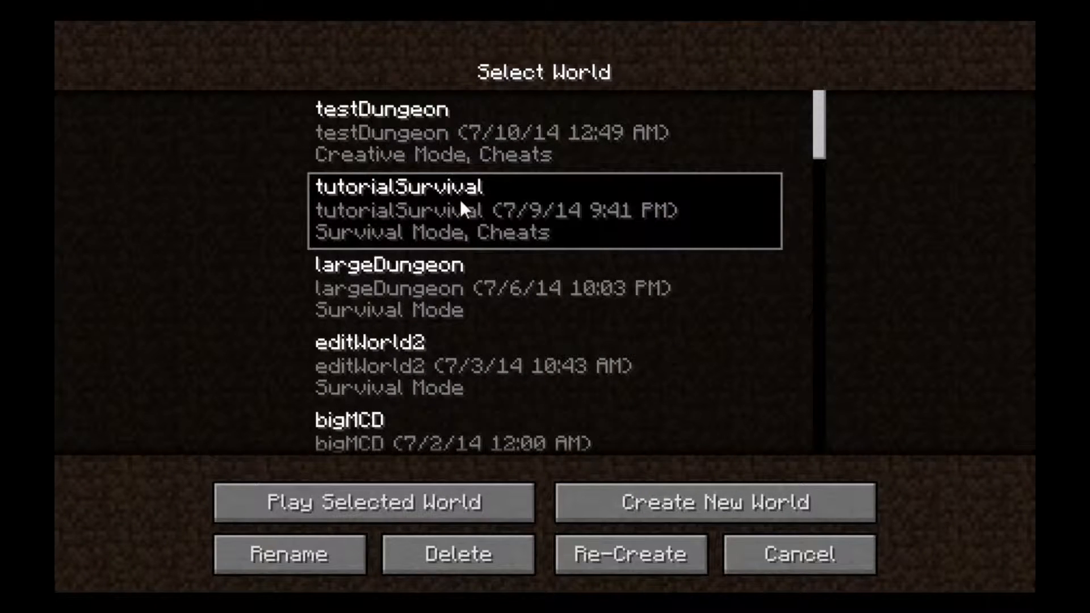
{"action": "left_click", "coordinate": [432, 493]}
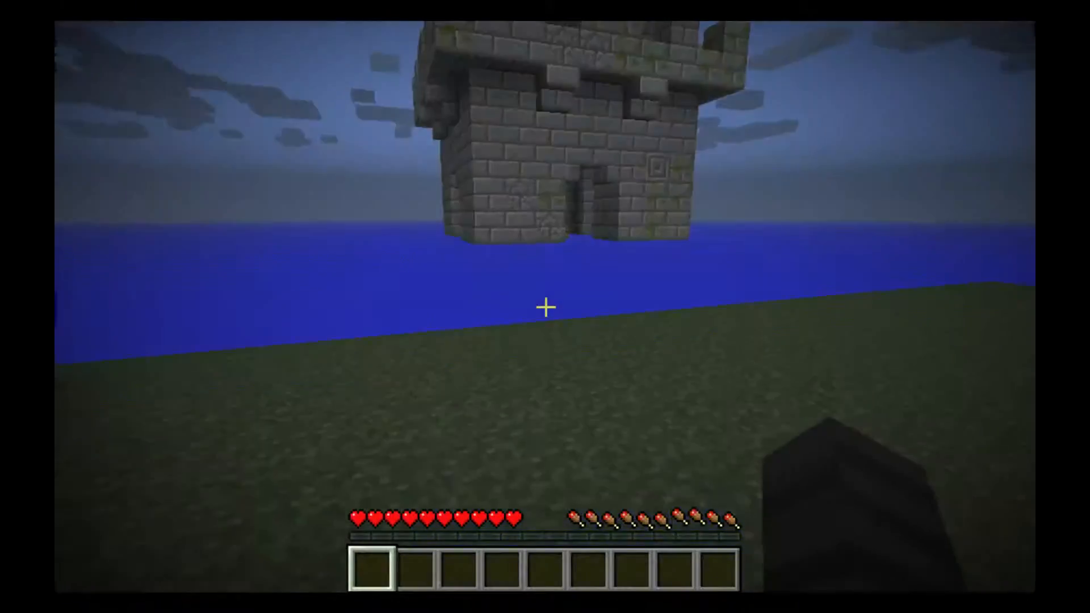
- Walk among the surface ruins and along the cleared ground's dirt and sand edges to examine how the dungeon meets the terrain
{"action": "key", "text": "w"}
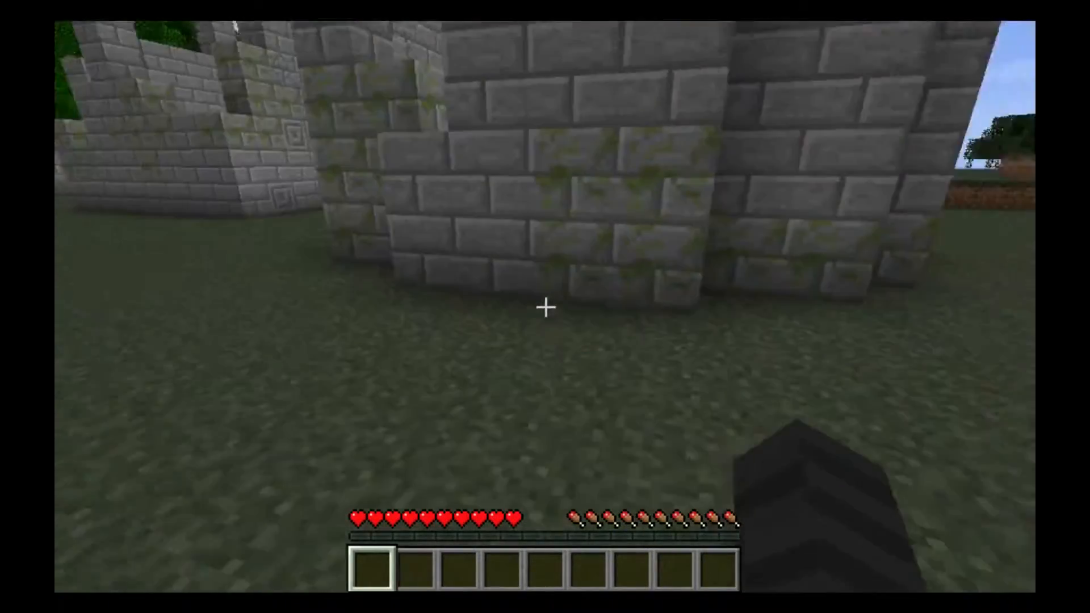
{"action": "key", "text": "w"}
{"action": "key", "text": "w"}
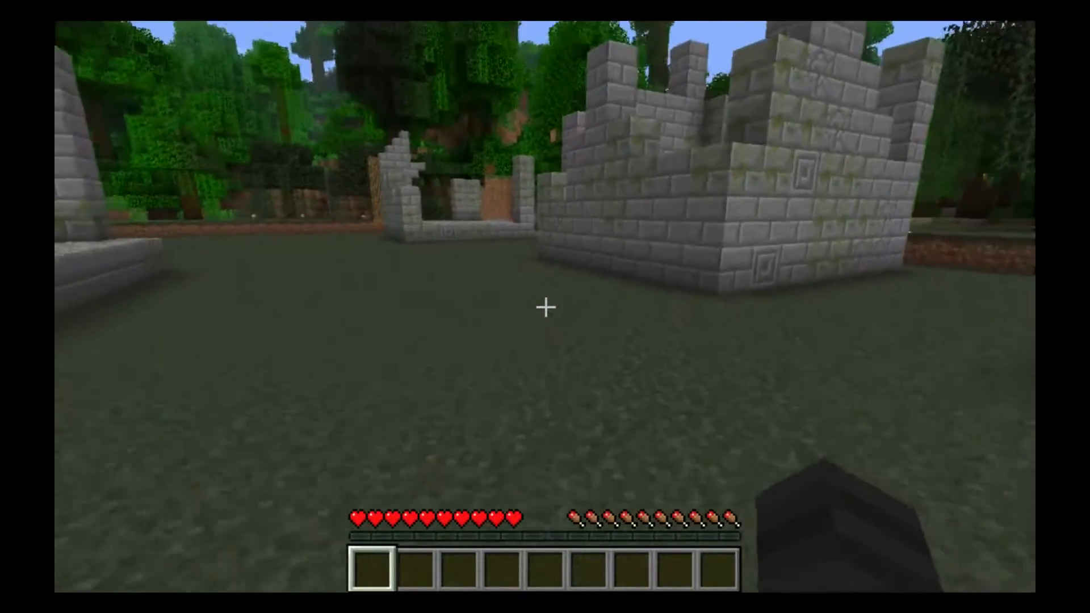
{"action": "key", "text": "w"}
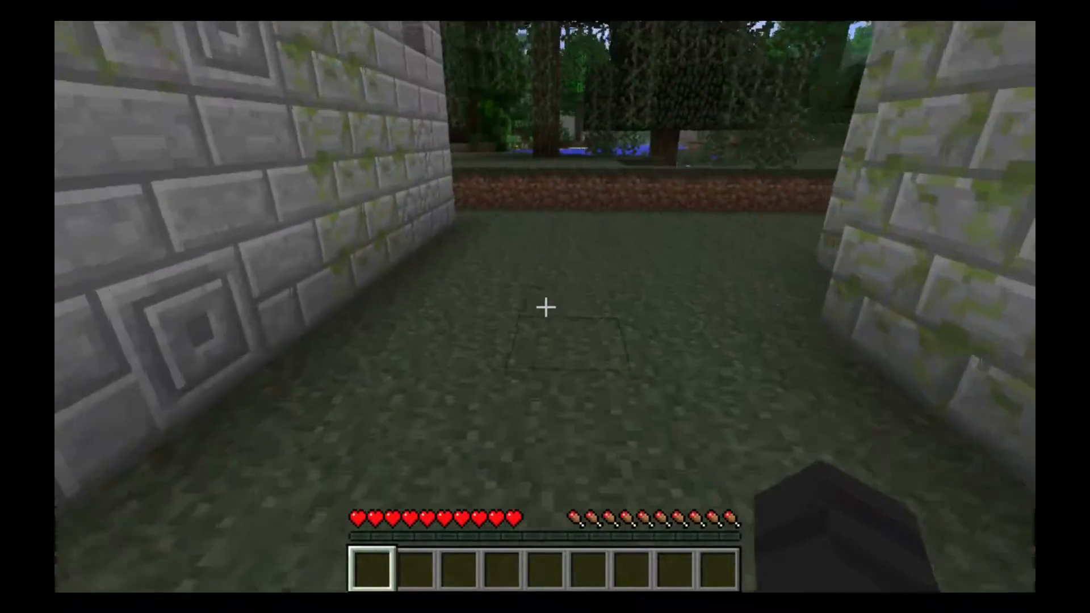
{"action": "key", "text": "w"}
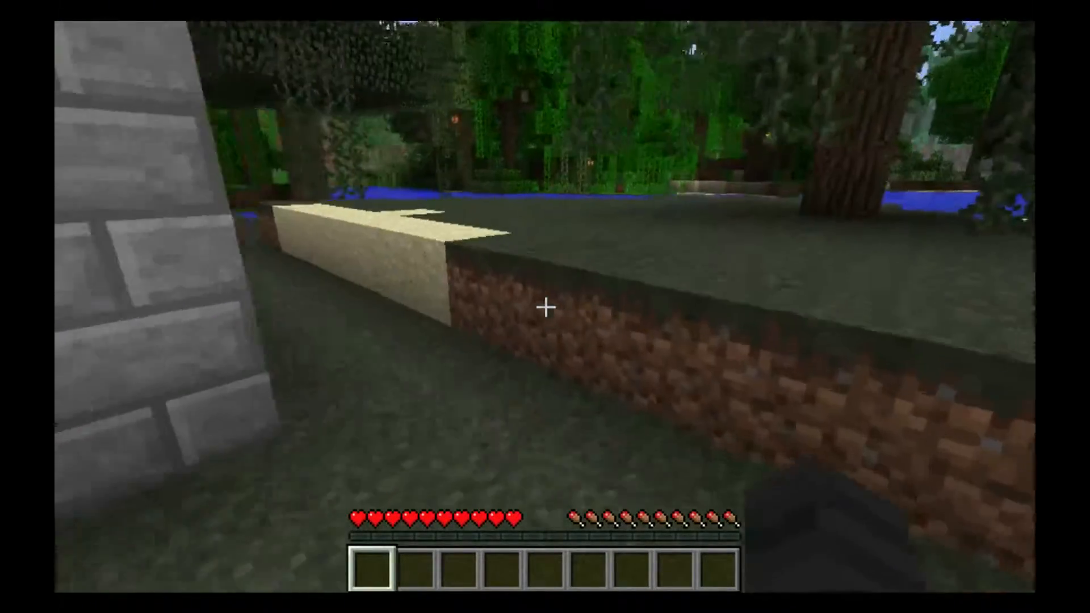
{"action": "key", "text": "w"}
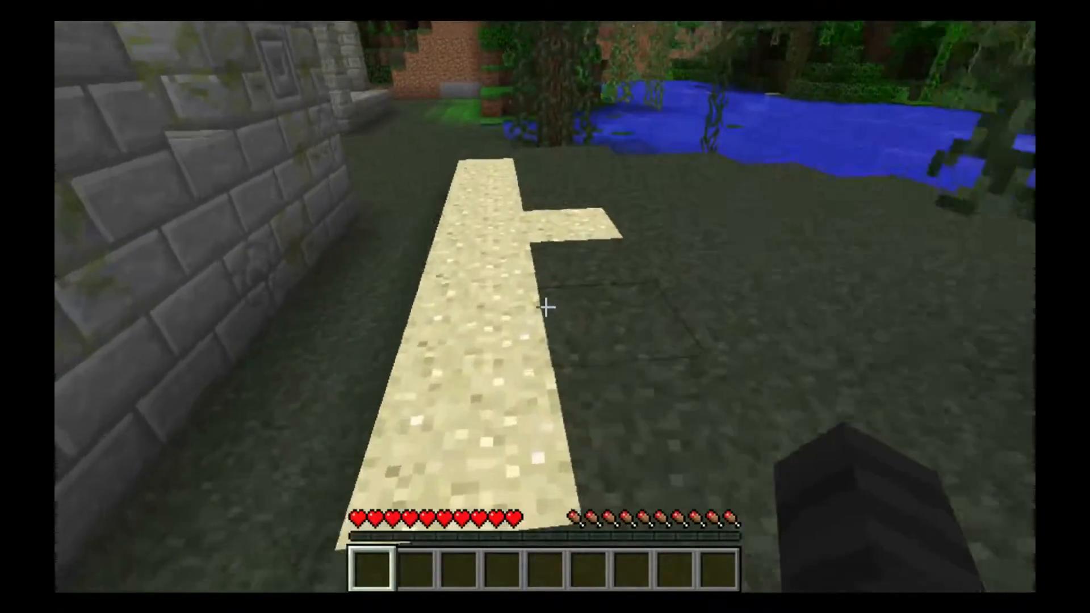
{"action": "key", "text": "w"}
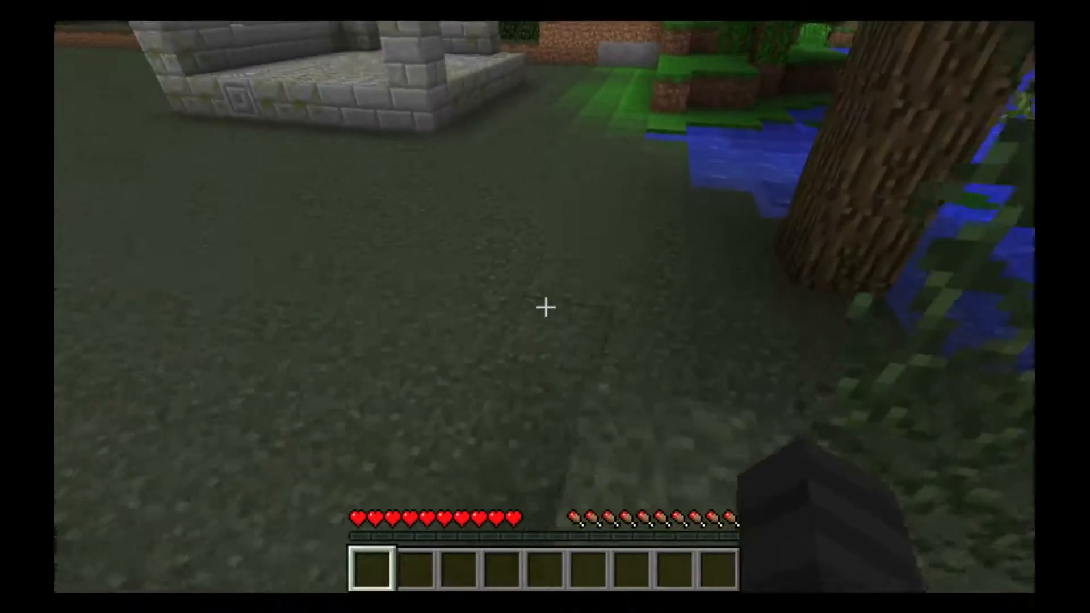
{"action": "key", "text": "w"}
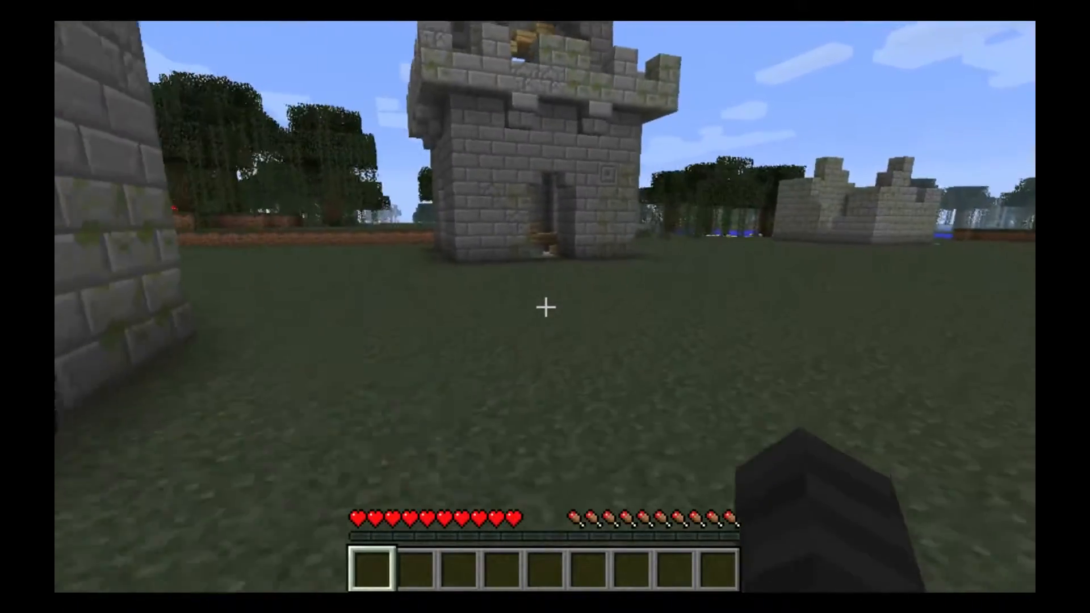
- Enter the tower through its doorway and descend the stone staircase to the first underground level
{"action": "key", "text": "w"}
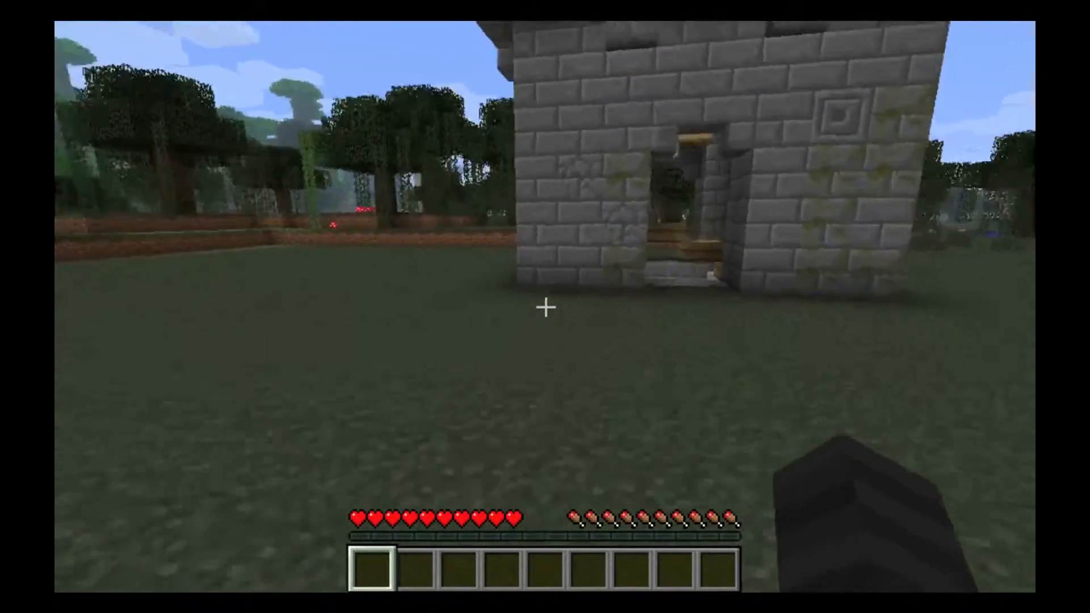
{"action": "key", "text": "w"}
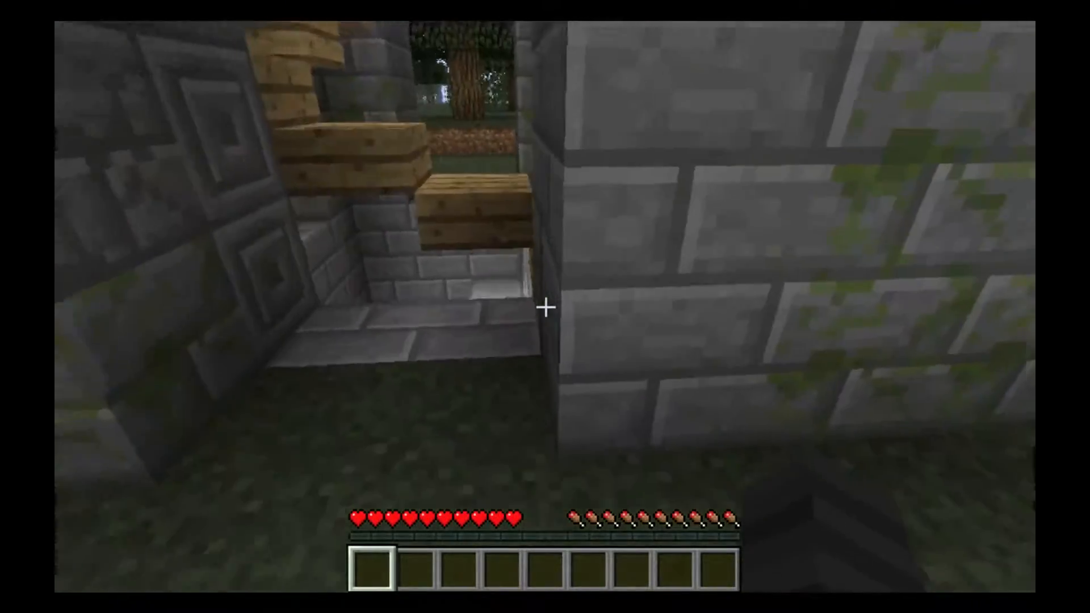
{"action": "key", "text": "w"}
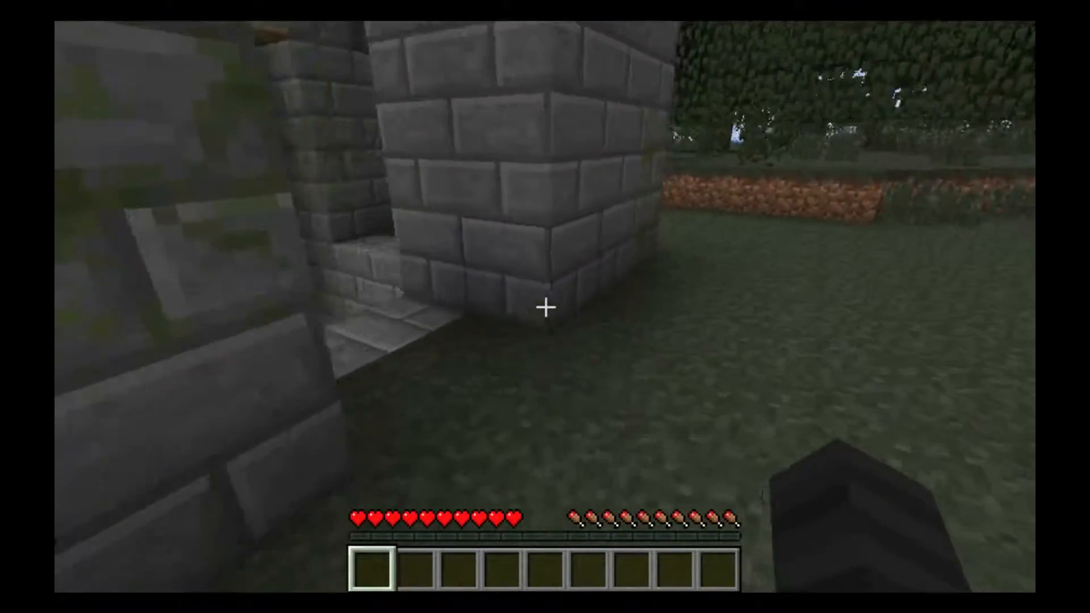
{"action": "key", "text": "w"}
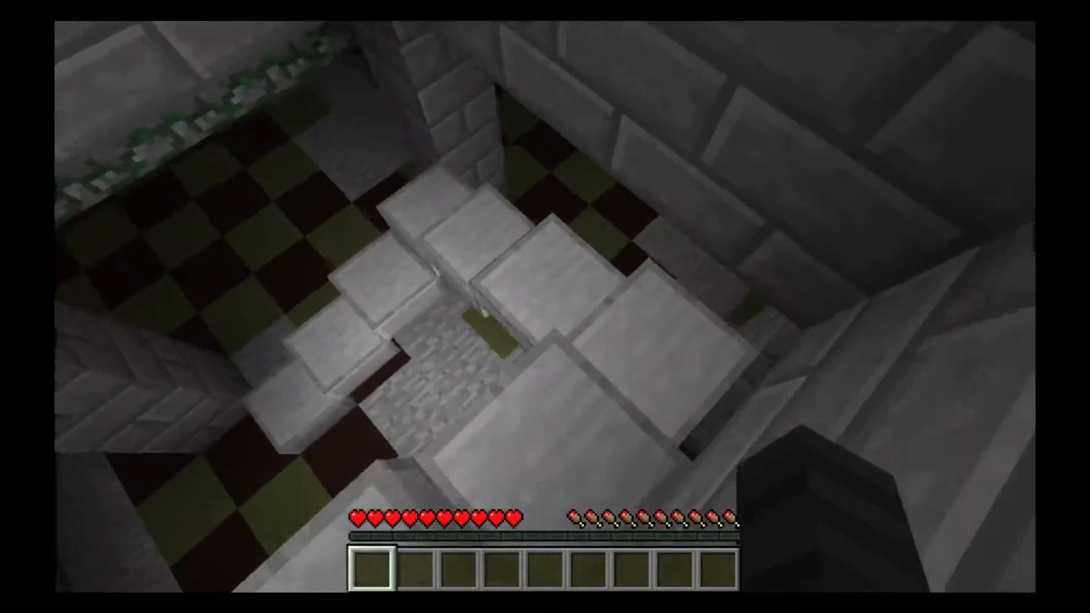
{"action": "key", "text": "w"}
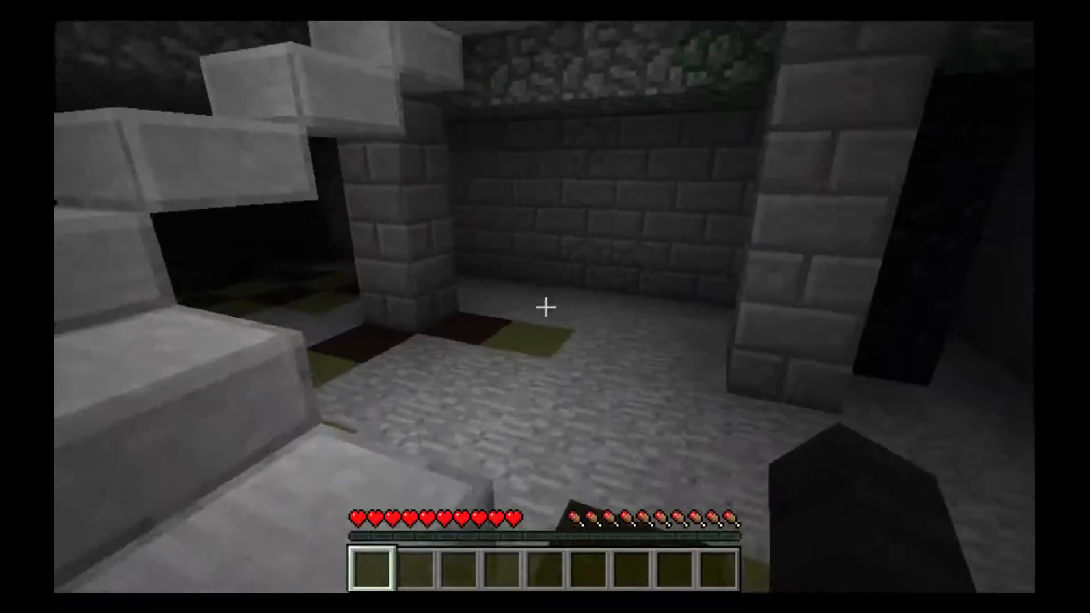
- Explore the dark hall with the checkered floor and torches, and return to the foot of the stone staircase
{"action": "key", "text": "w"}
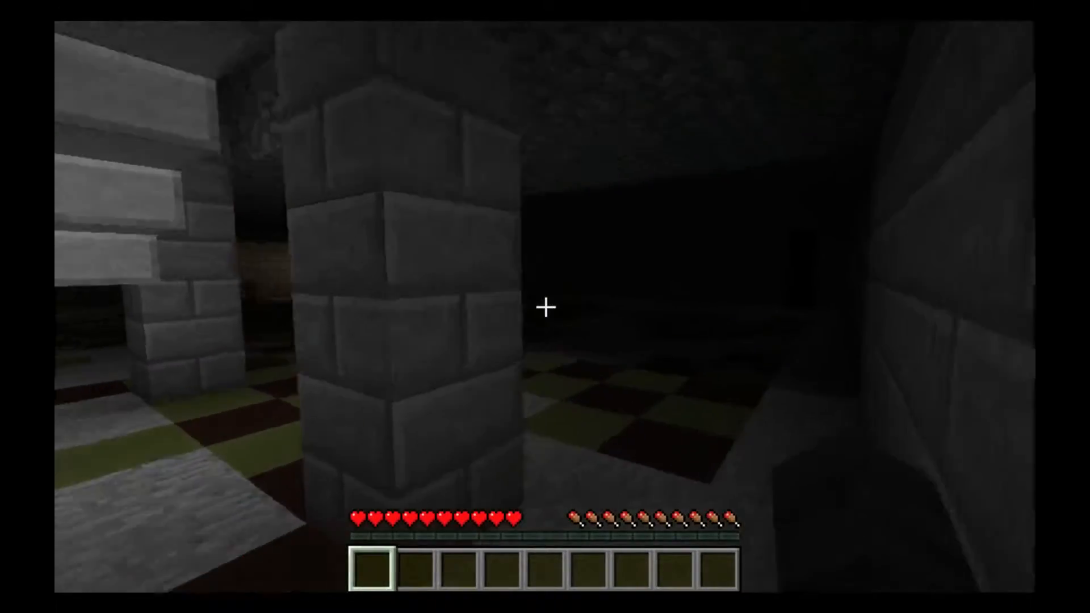
{"action": "key", "text": "w"}
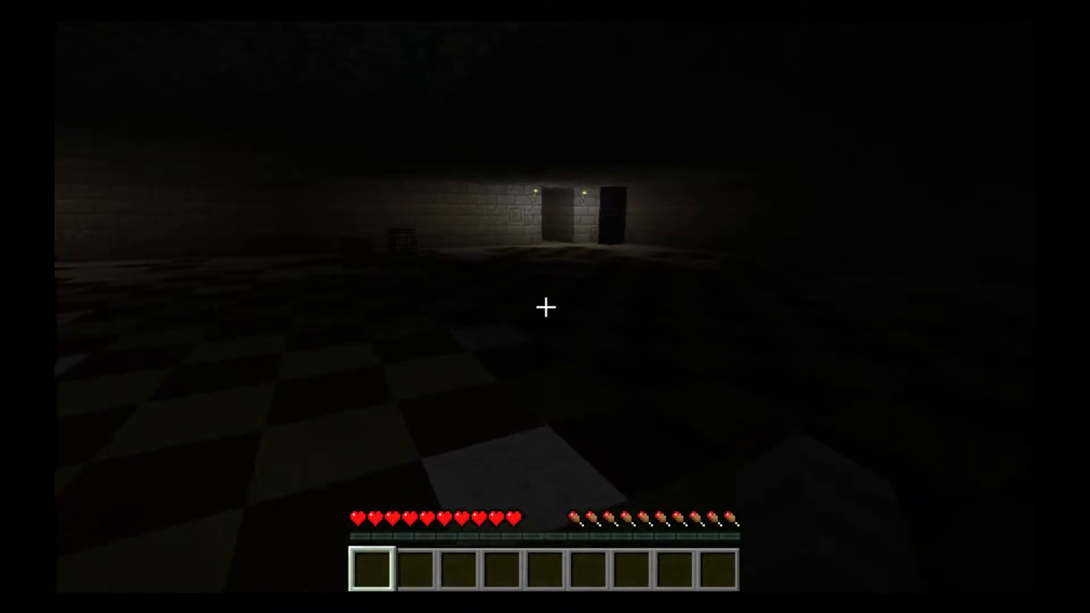
{"action": "key", "text": "w"}
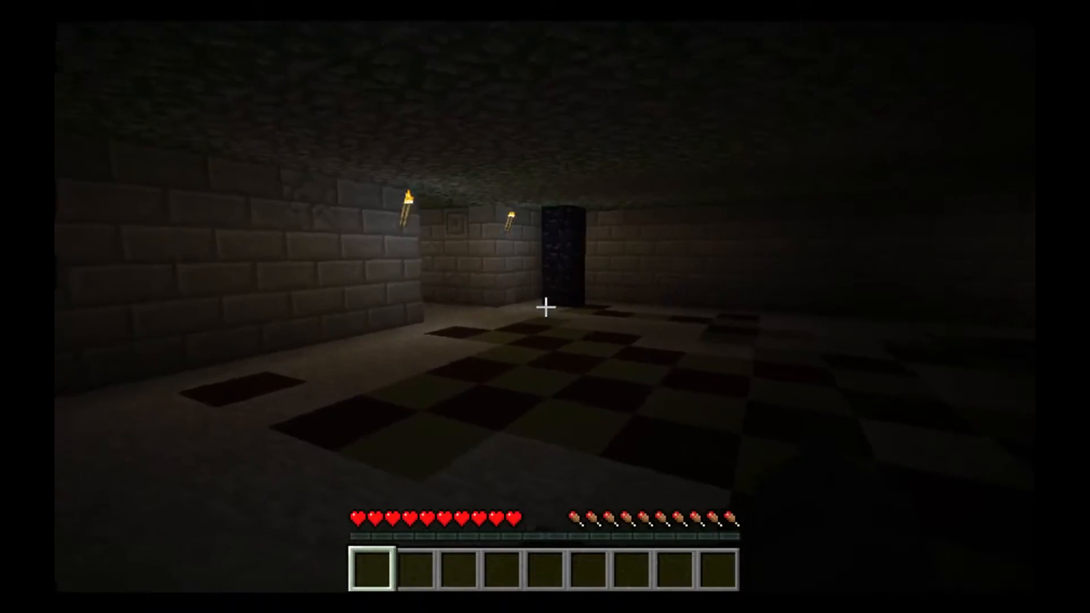
{"action": "key", "text": "w"}
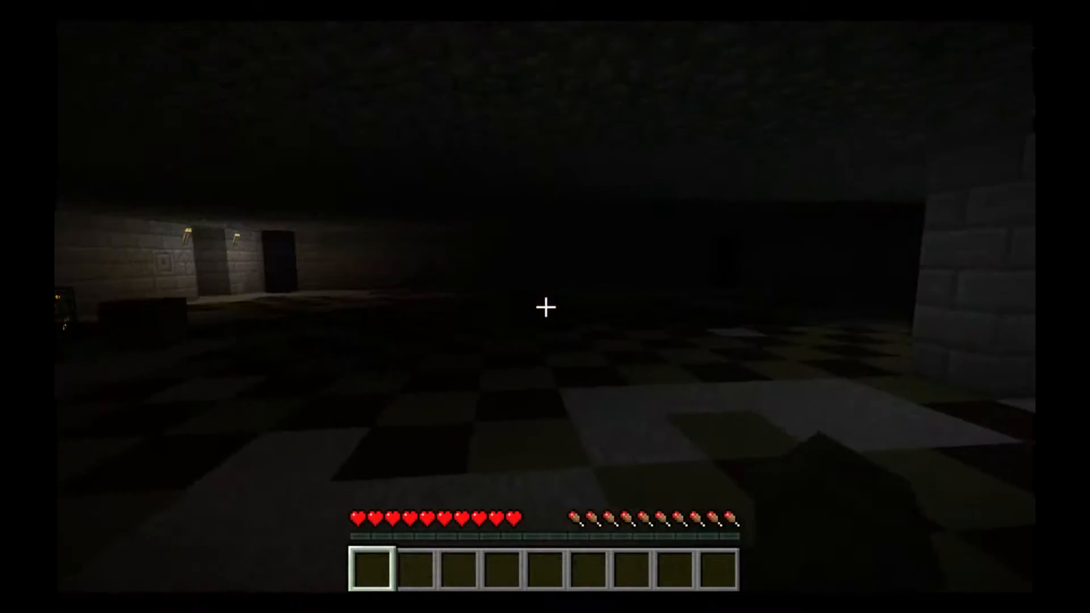
{"action": "key", "text": "w"}
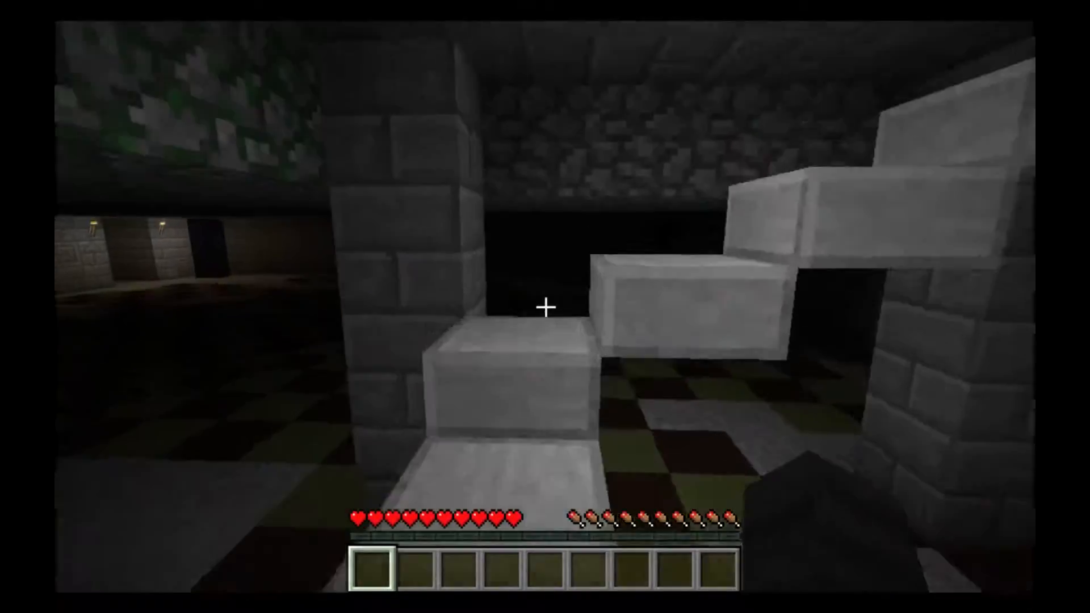
- Go up and down the stone staircase to examine the connection between the tower and the underground hall
{"action": "key", "text": "w"}
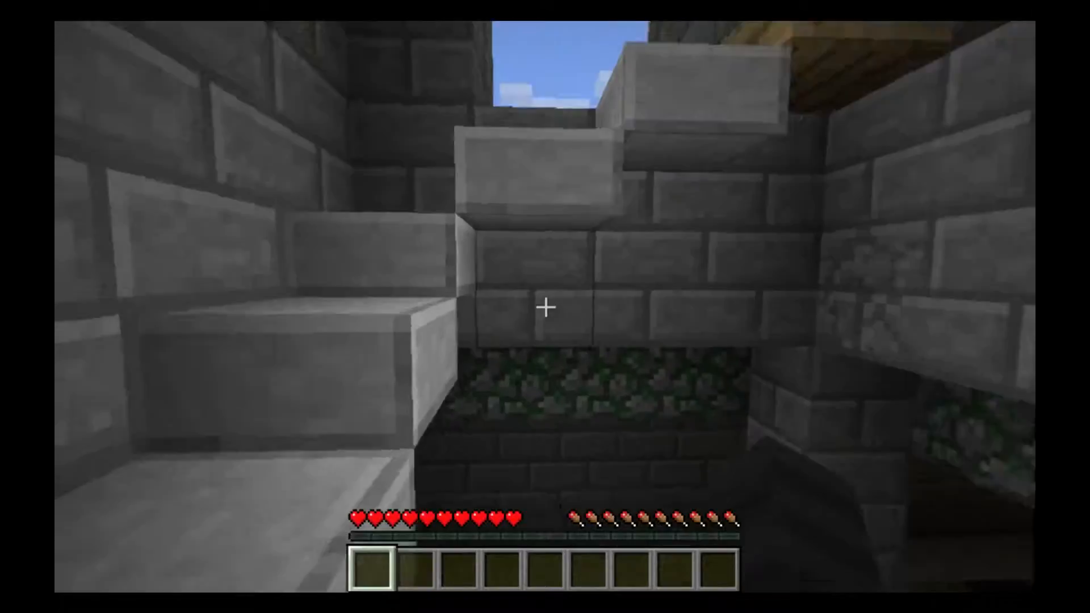
{"action": "key", "text": "w"}
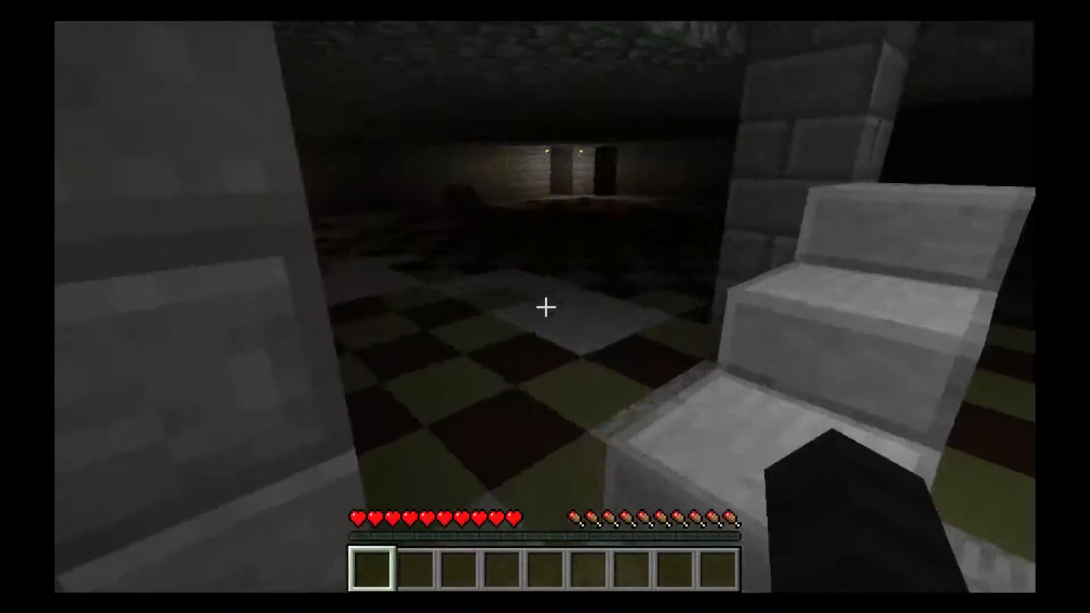
{"action": "key", "text": "w"}
{"action": "key", "text": "w"}
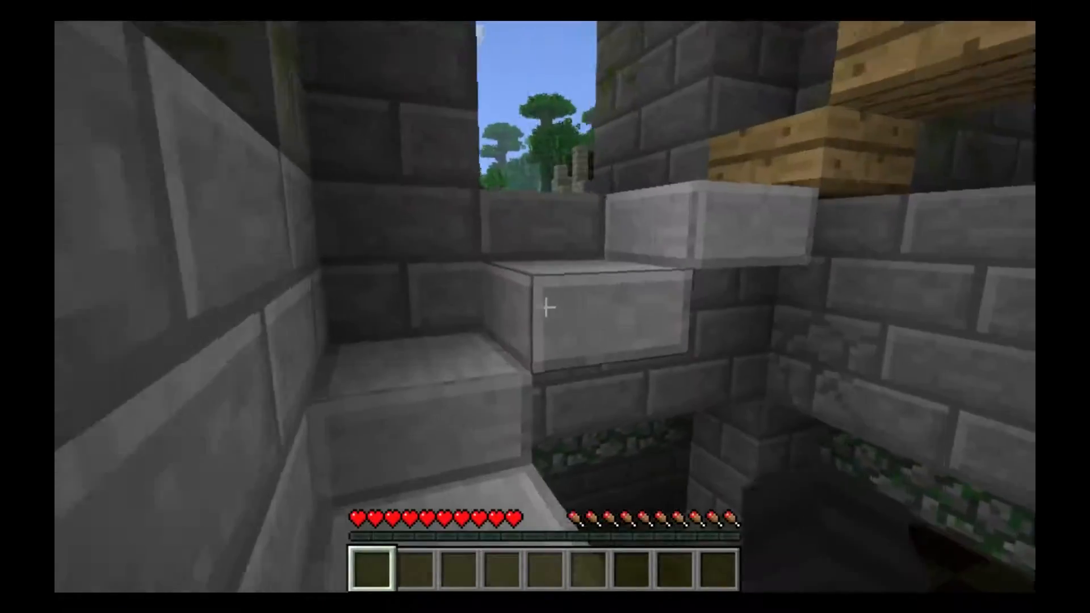
{"action": "key", "text": "w"}
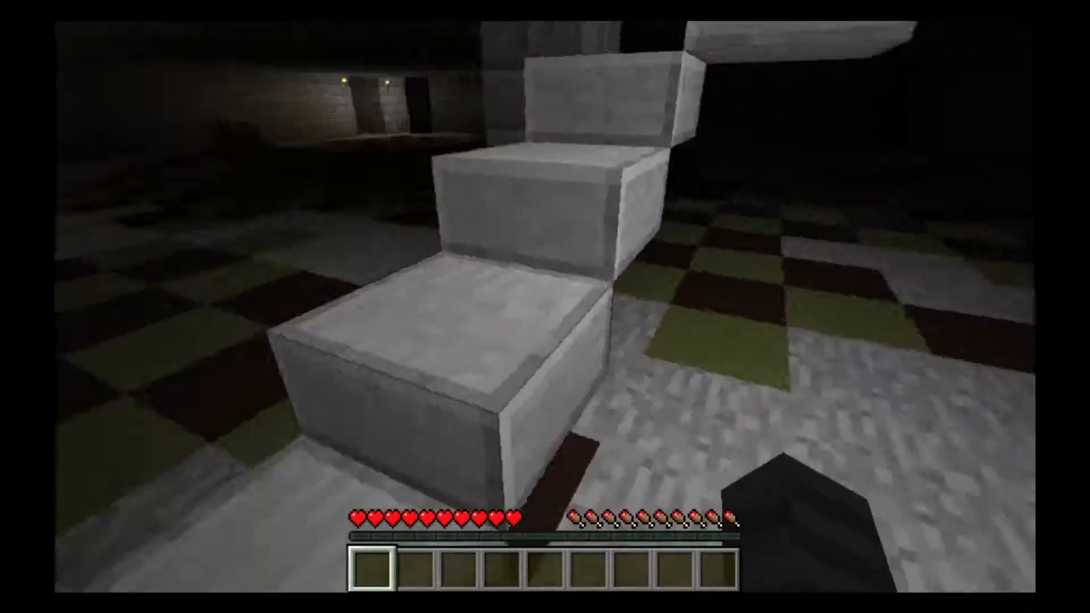
- Climb the stone and wooden stairs to the tower's upper floor where the chest stands
{"action": "key", "text": "w"}
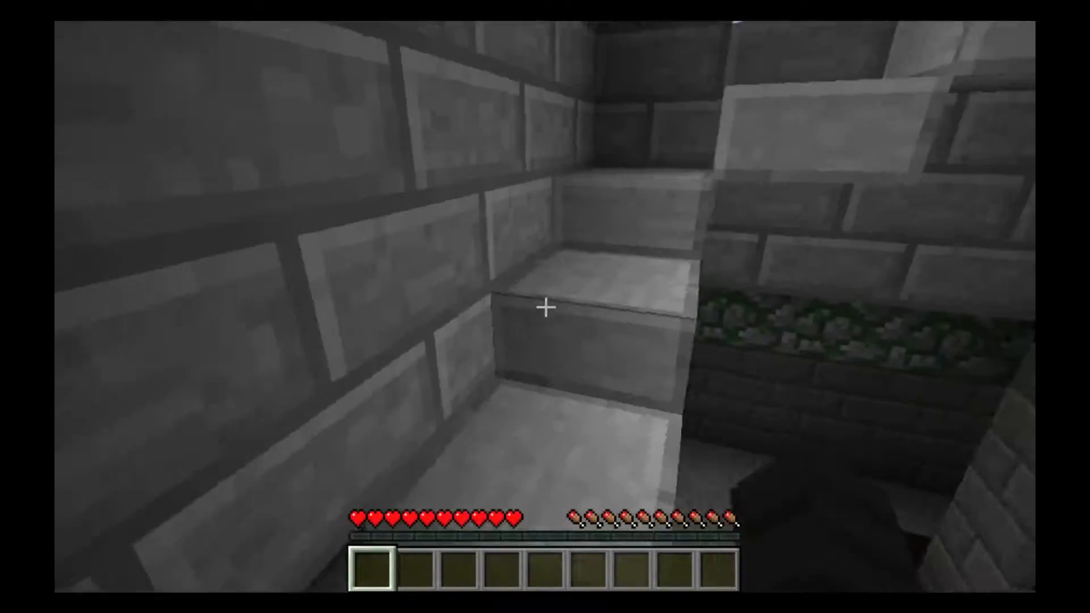
{"action": "key", "text": "w"}
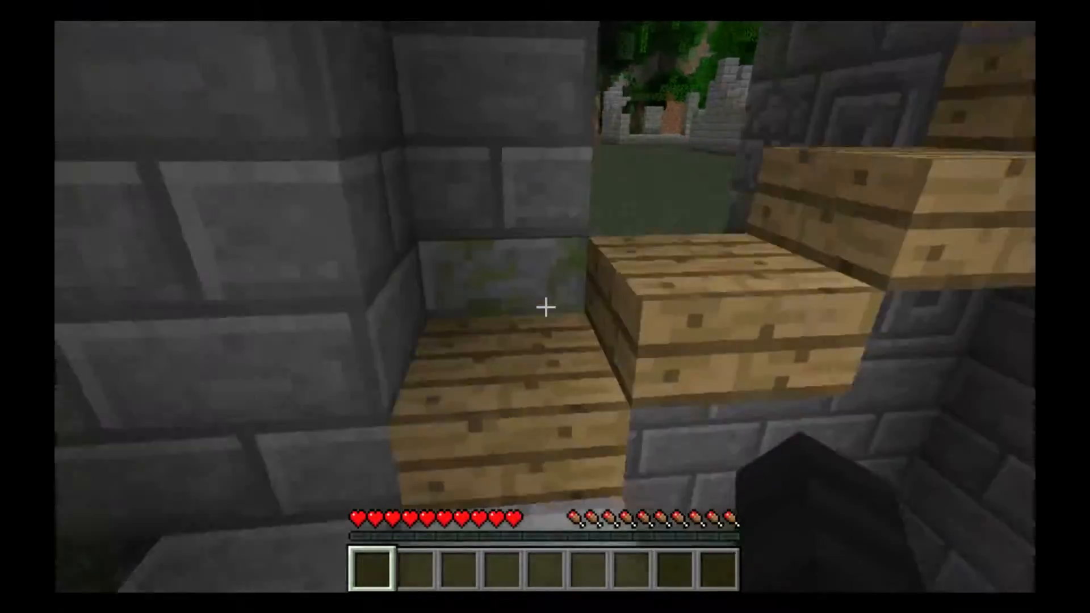
{"action": "key", "text": "w"}
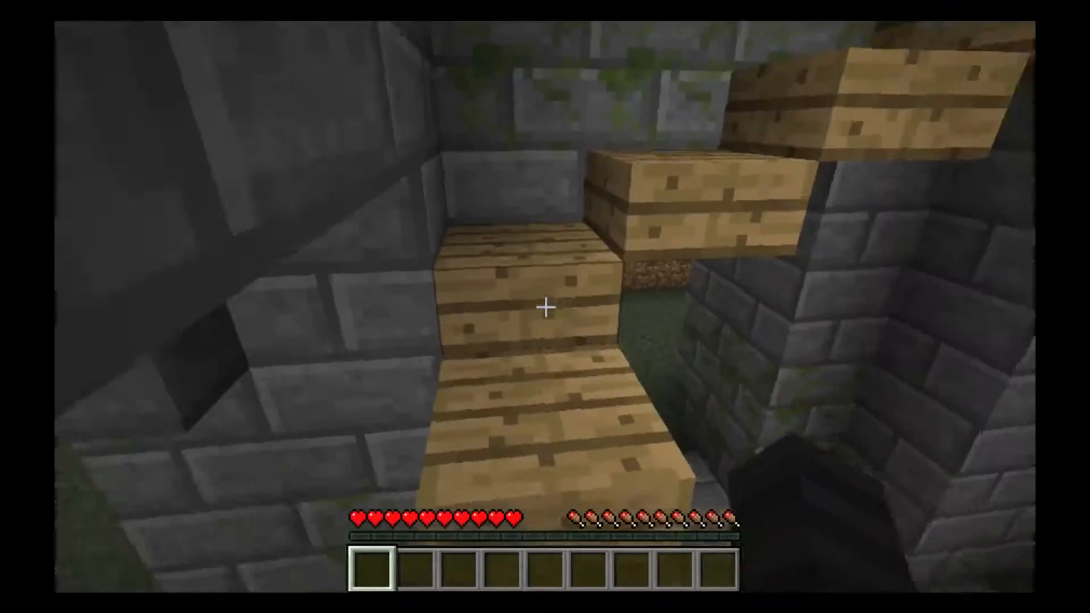
{"action": "key", "text": "w"}
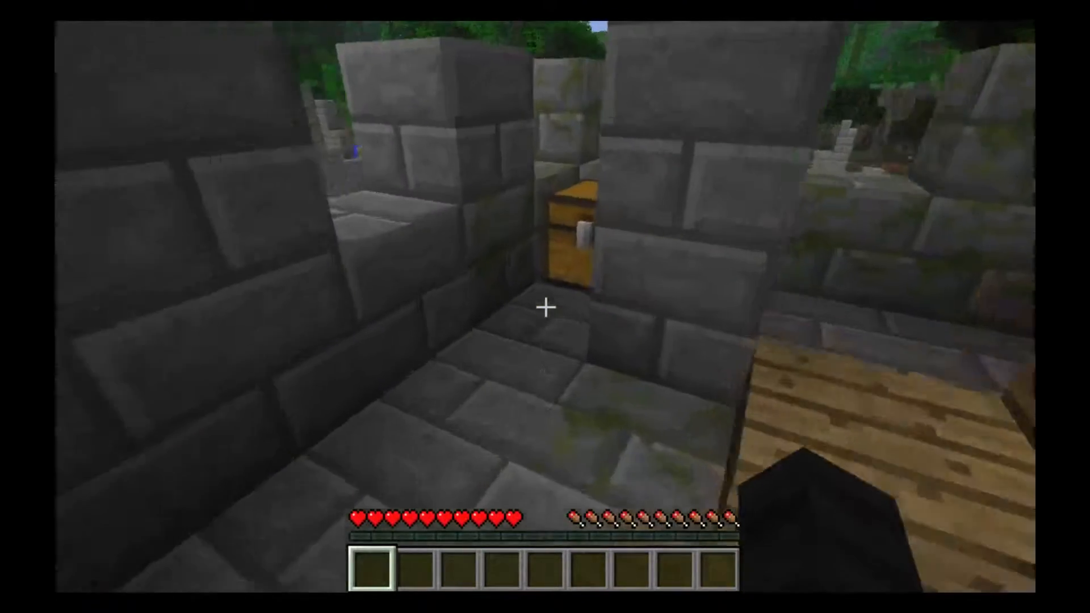
- Take the wheat, enchanted pickaxe, swords, tools, leather armor and one map from the tower chest, and view the map
{"action": "right_click", "coordinate": [546, 307]}
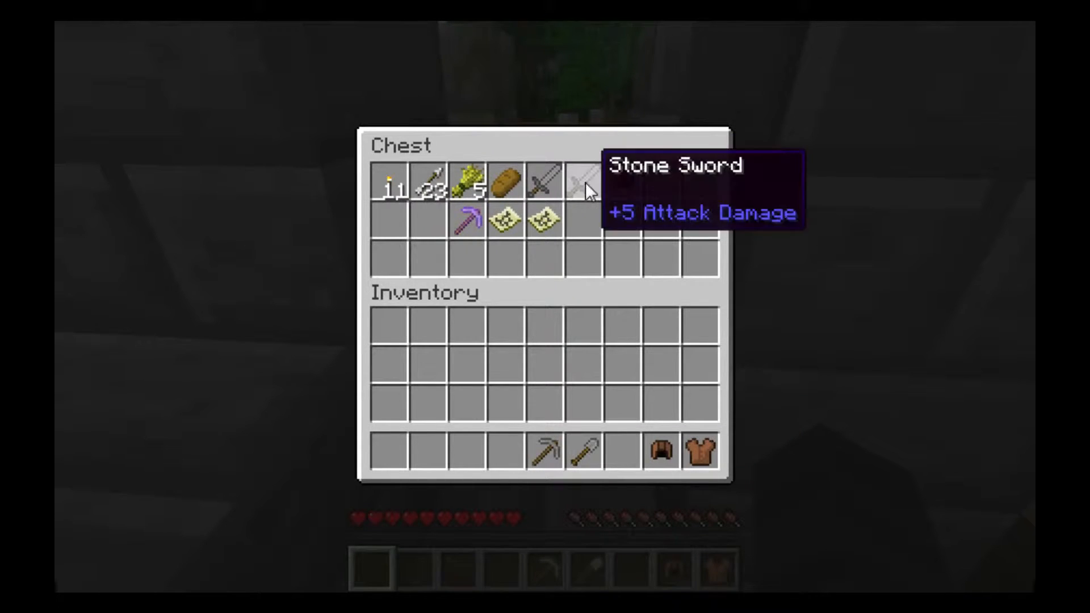
{"action": "left_click", "coordinate": [467, 219], "text": "shift"}
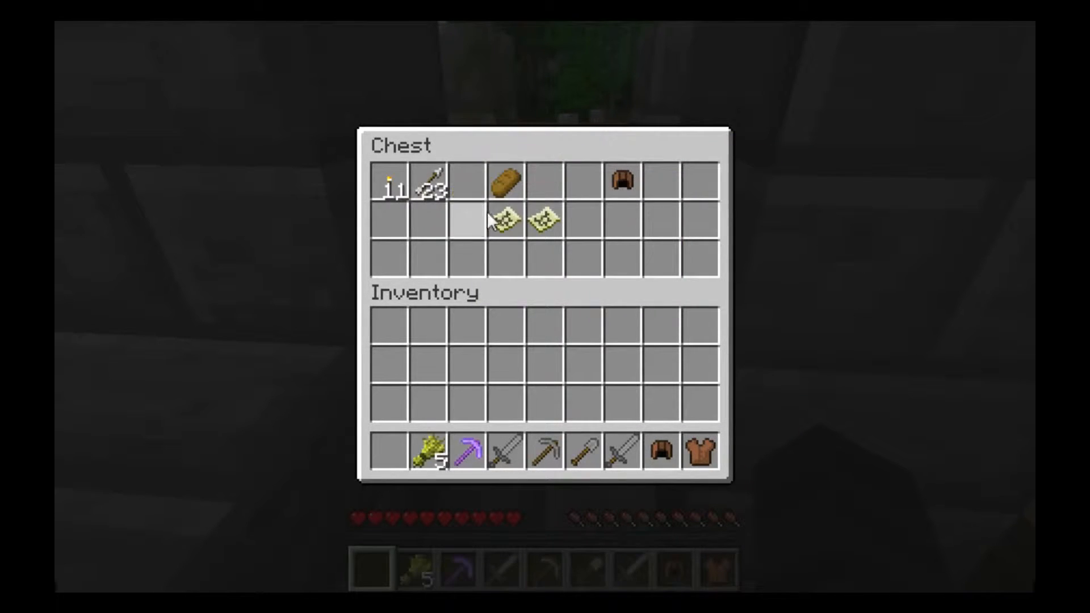
{"action": "key", "text": "e"}
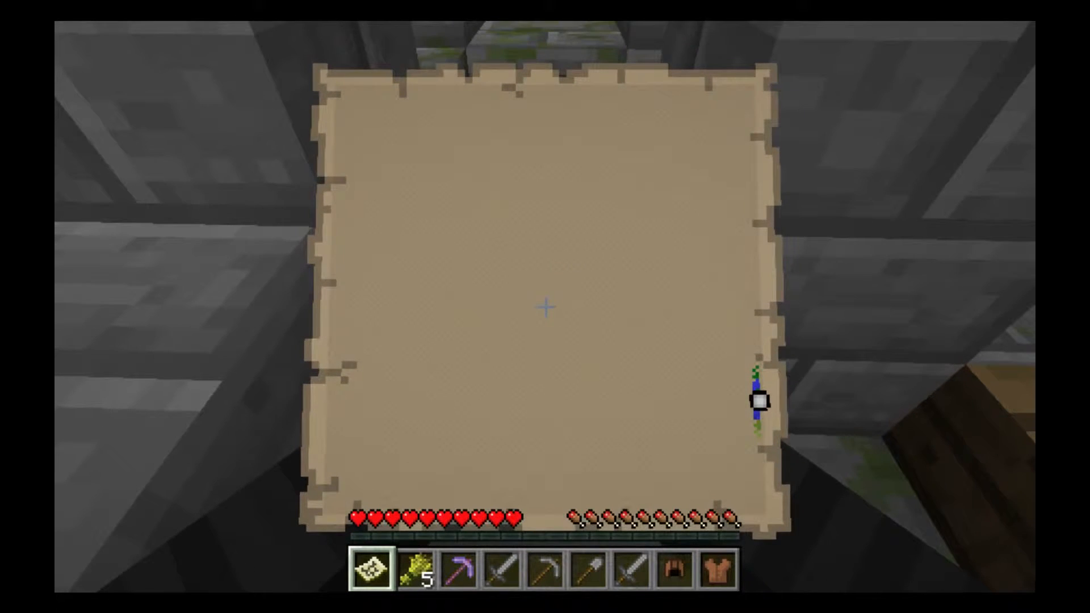
- Put the first map back in the chest, view the Deep Crypt Lv 3 map, and reopen the chest to return it
{"action": "key", "text": "w"}
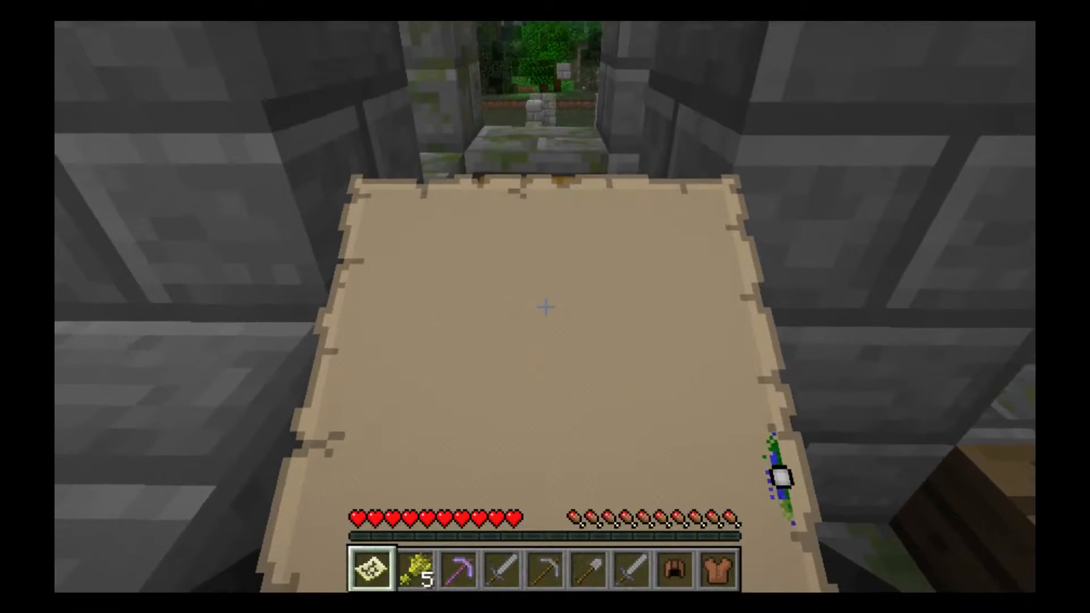
{"action": "right_click", "coordinate": [545, 307]}
{"action": "left_click", "coordinate": [381, 440], "text": "shift"}
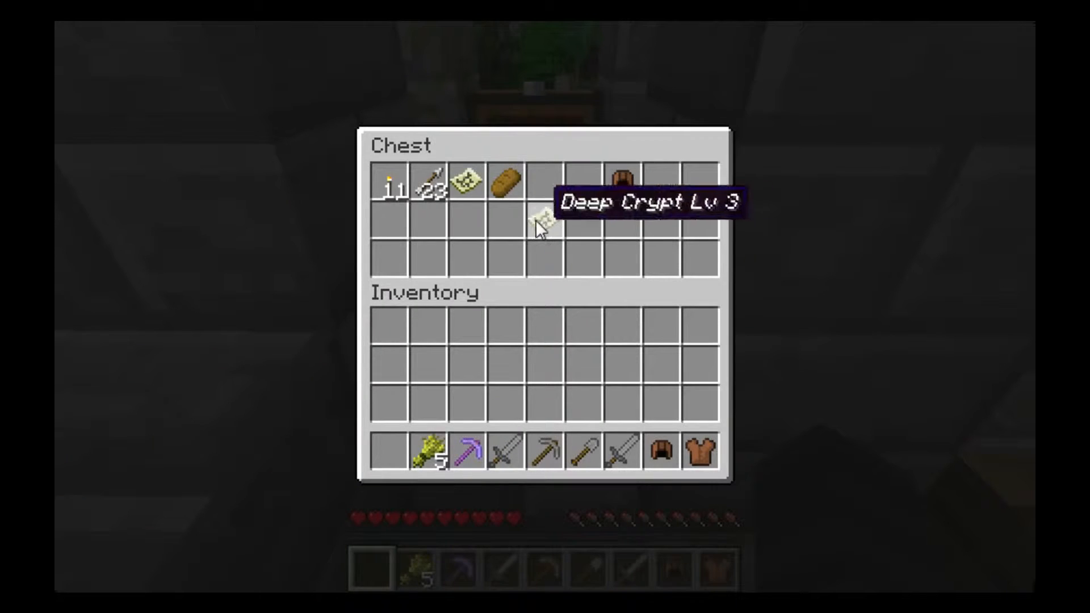
{"action": "key", "text": "e"}
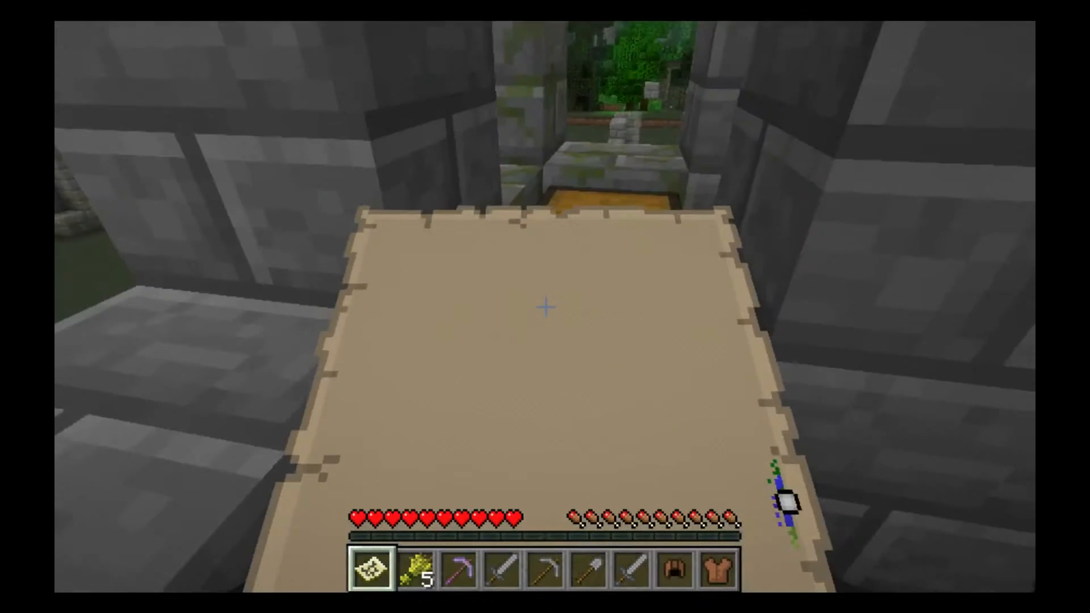
{"action": "right_click", "coordinate": [545, 306]}
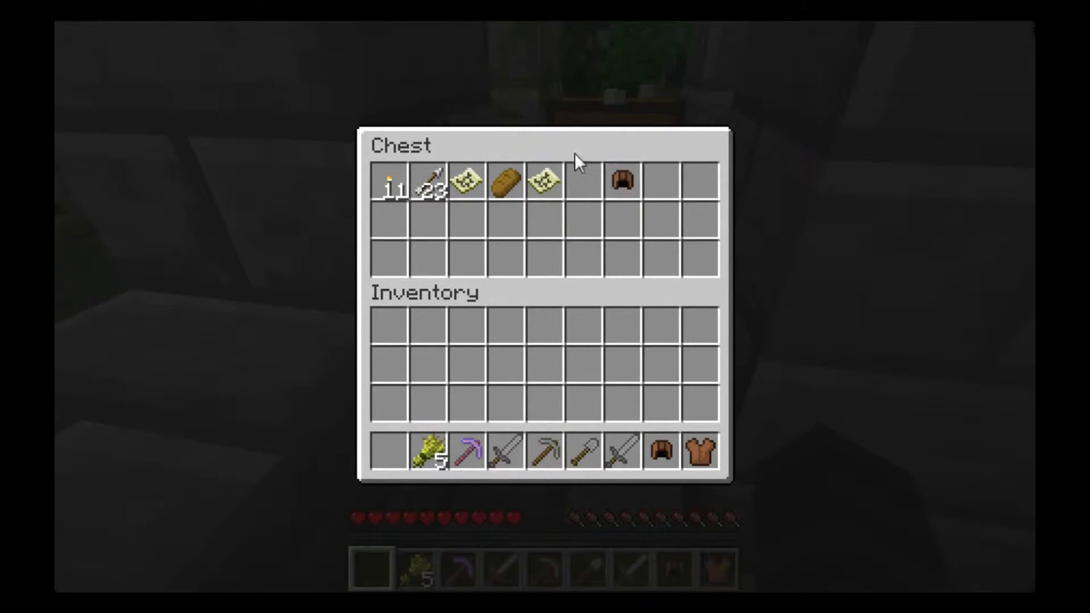
- Take the bread, the 23 arrows and the 11 torches from the tower chest and close it
{"action": "left_click", "coordinate": [505, 180], "text": "shift"}
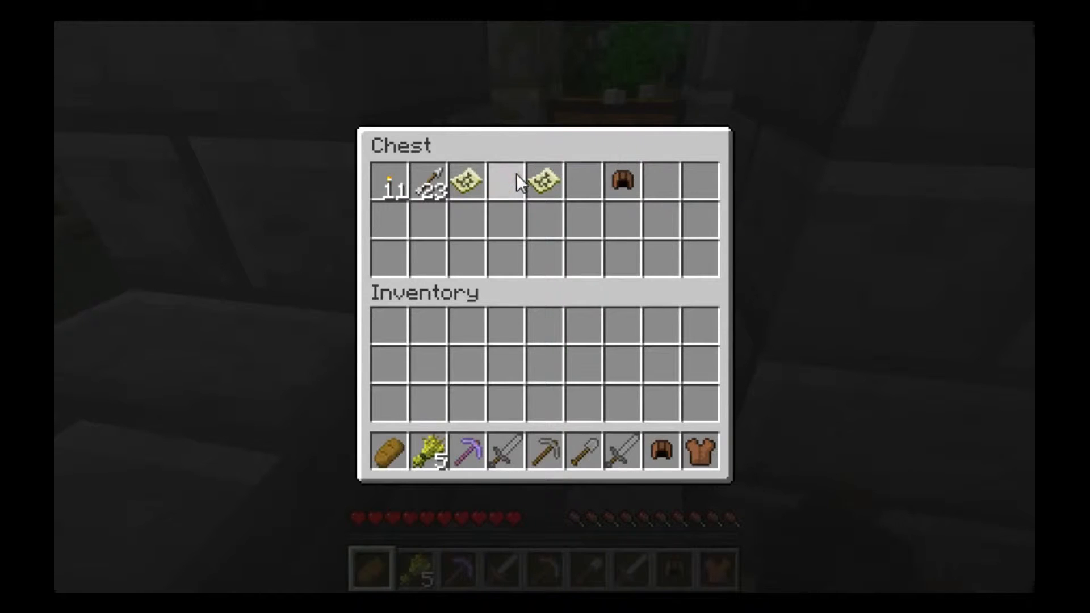
{"action": "left_click", "coordinate": [417, 184], "text": "shift"}
{"action": "left_click", "coordinate": [400, 187], "text": "shift"}
{"action": "key", "text": "e"}
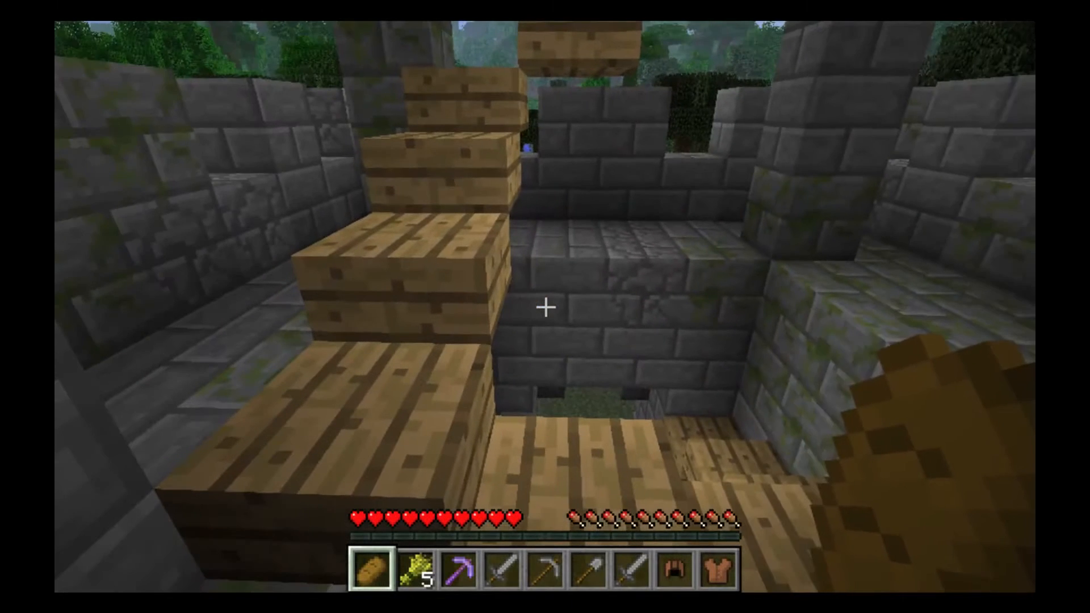
- Swap the torches from the inventory into the first hotbar slot in place of the bread
{"action": "key", "text": "e"}
{"action": "key", "text": "1"}
{"action": "key", "text": "1"}
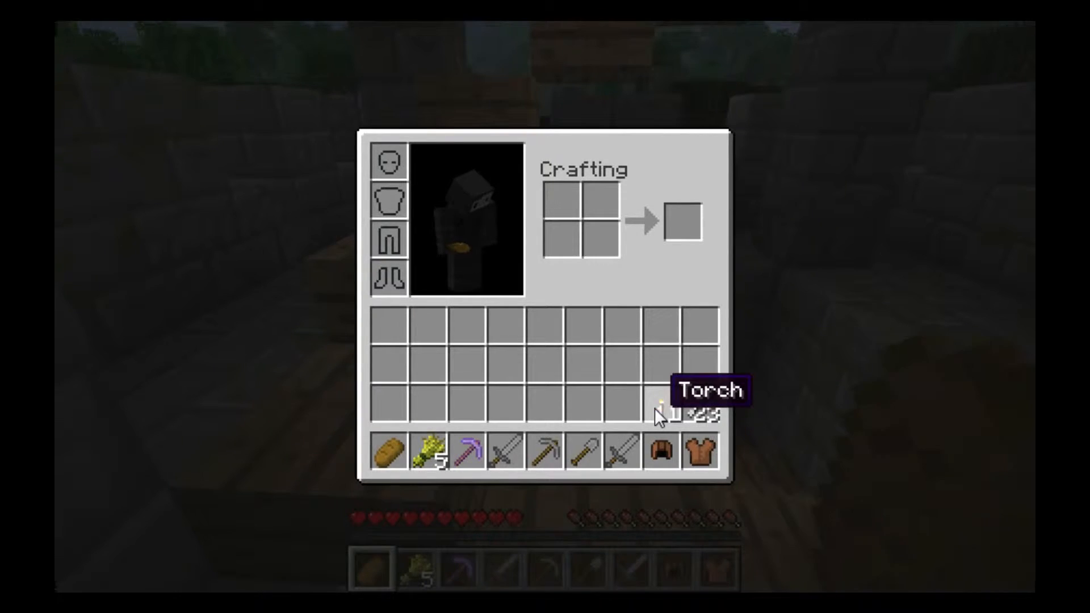
{"action": "key", "text": "e"}
{"action": "key", "text": "e"}
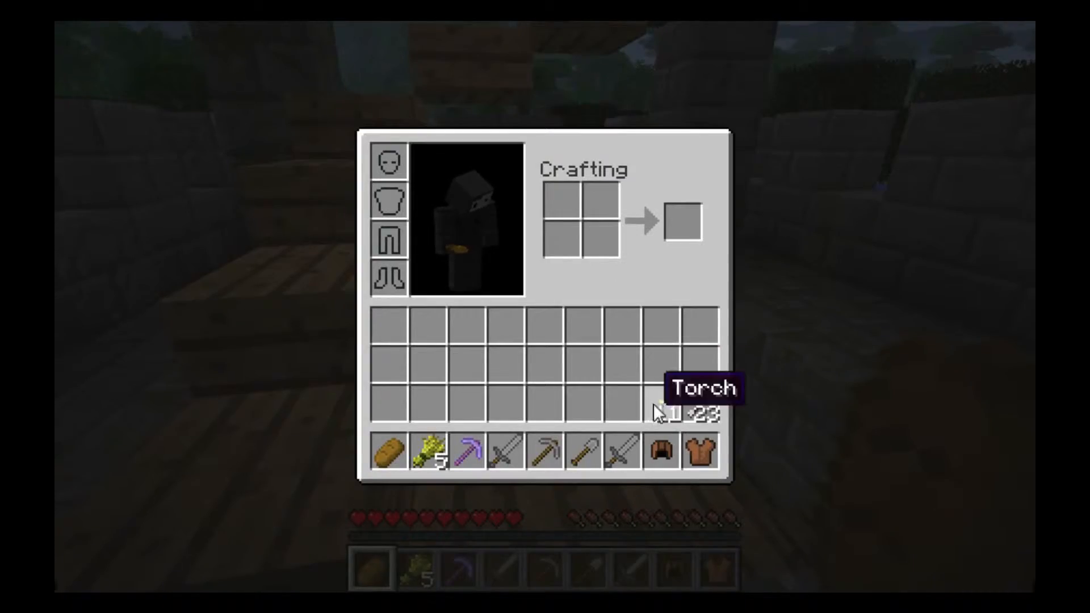
{"action": "key", "text": "1"}
{"action": "key", "text": "e"}
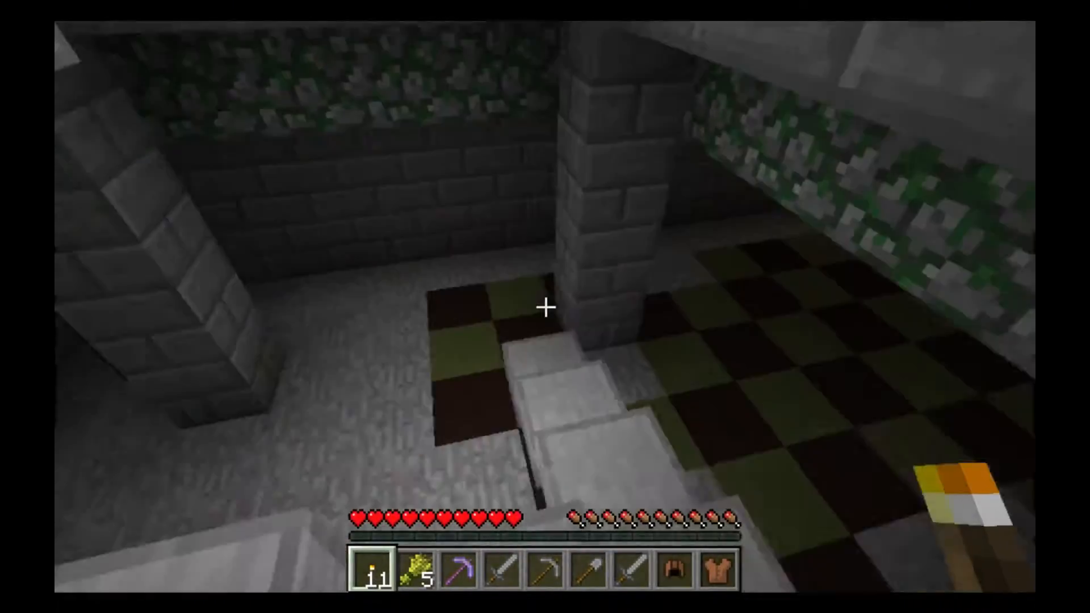
- Go down the stone staircase towards the underground hall, climb back up and leave the tower through its doorway
{"action": "key", "text": "w"}
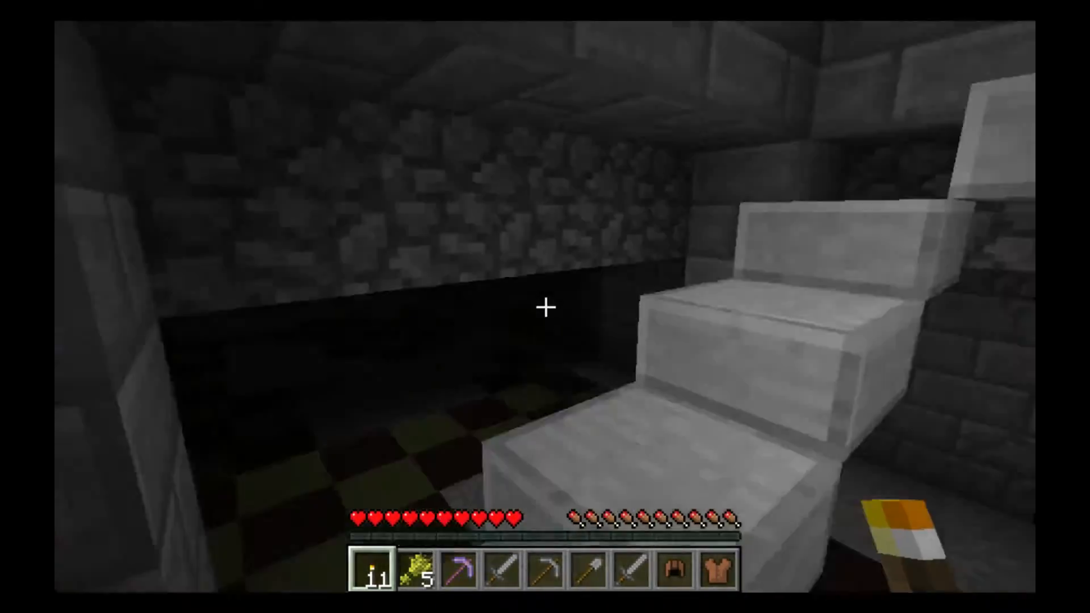
{"action": "key", "text": "w"}
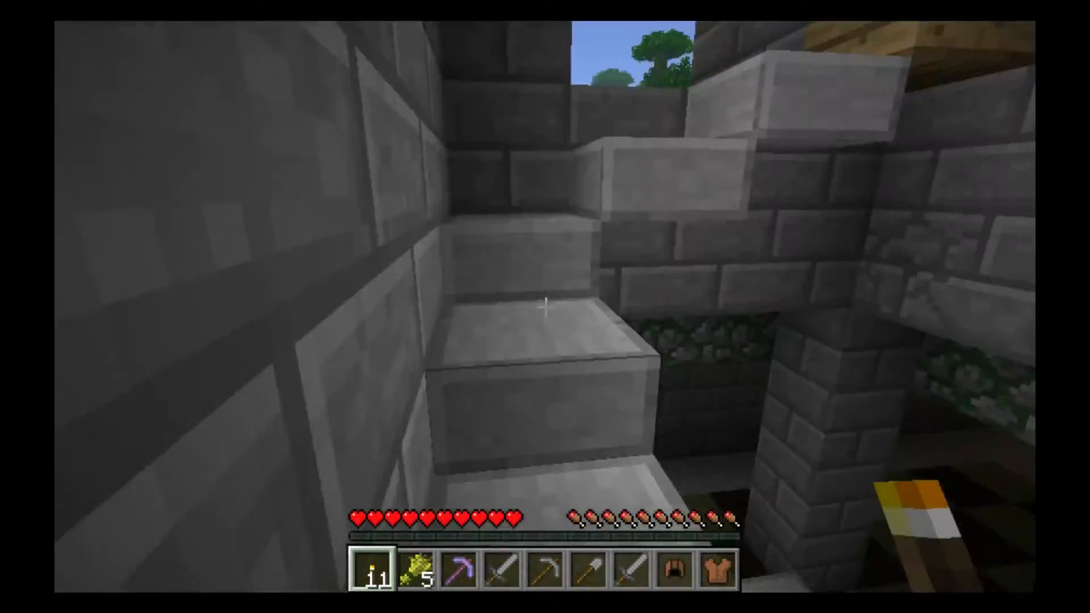
{"action": "key", "text": "w"}
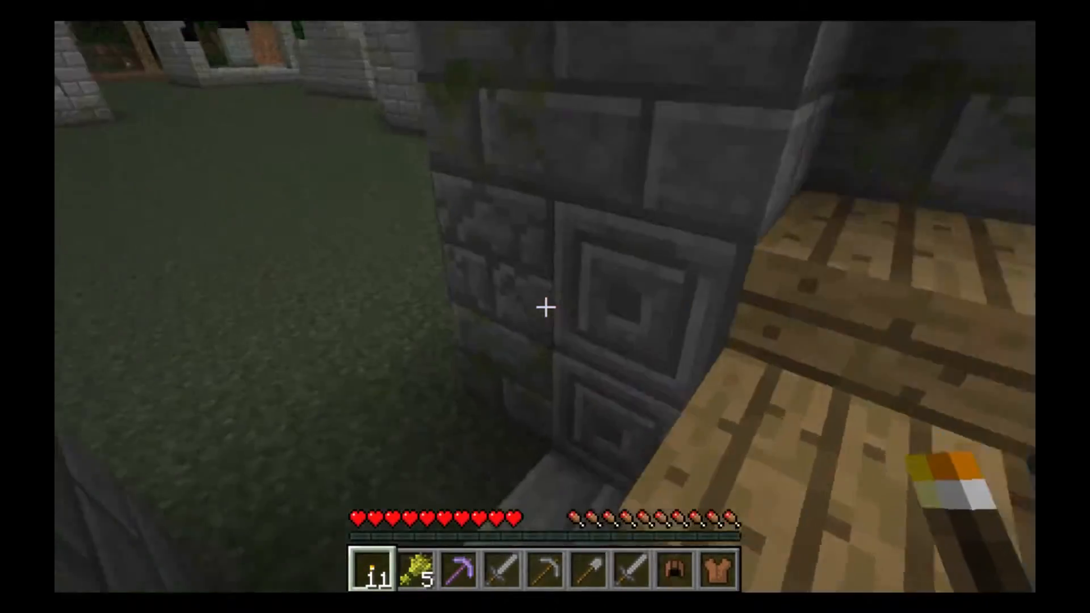
{"action": "key", "text": "w"}
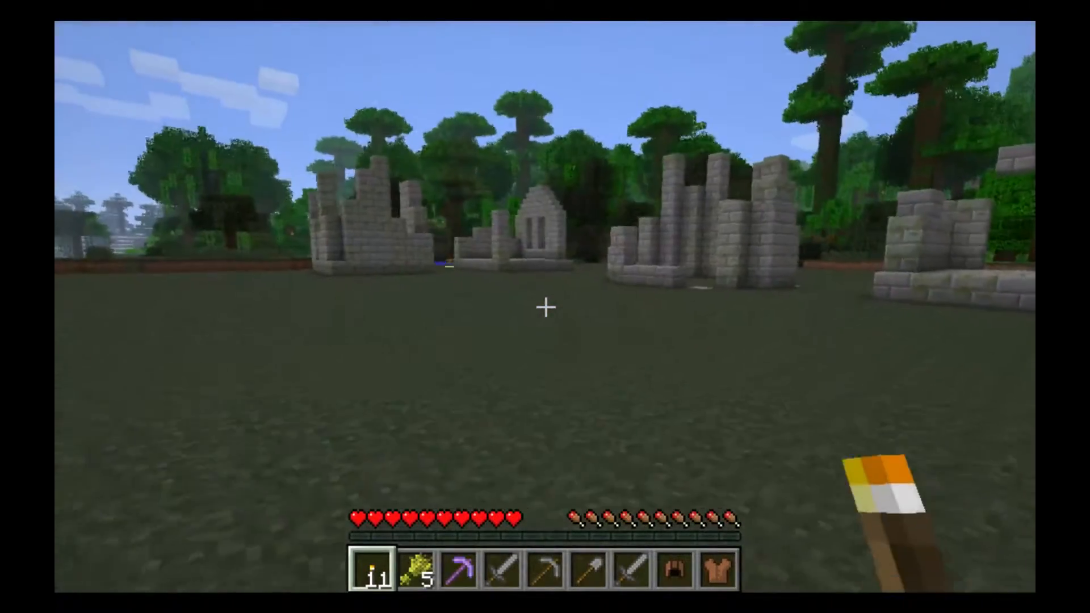
- Examine the tower's exterior and entrance from the surrounding grass, and pause the game
{"action": "key", "text": "w"}
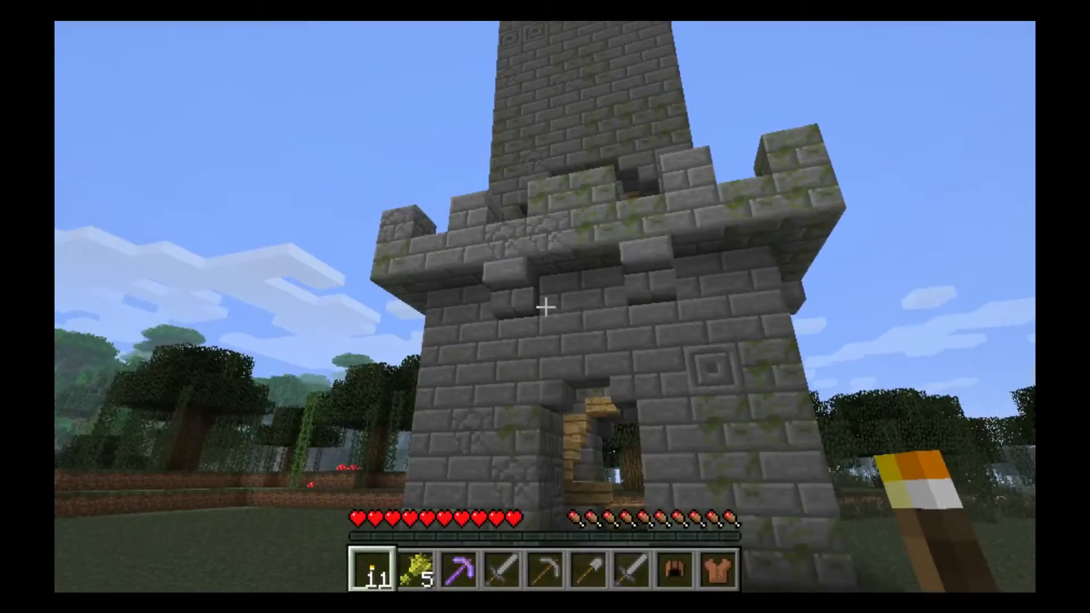
{"action": "key", "text": "s"}
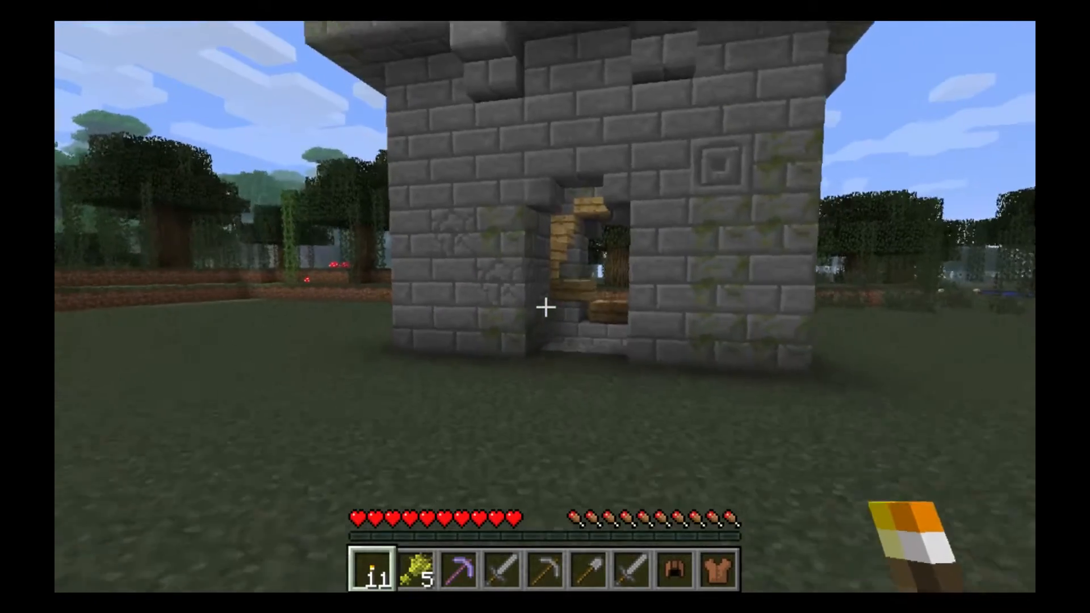
{"action": "key", "text": "w"}
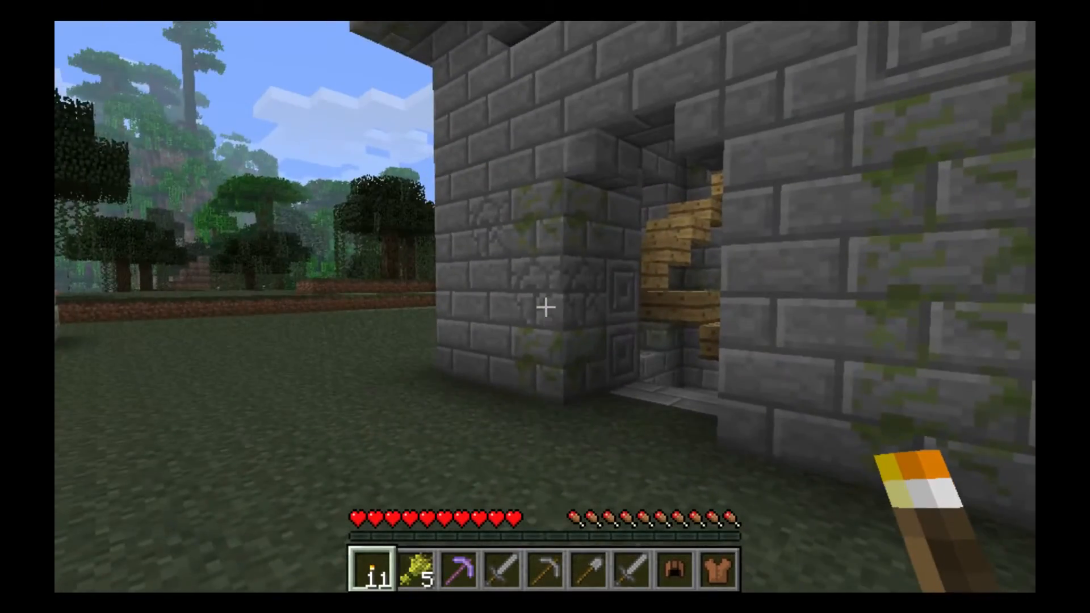
{"action": "key", "text": "d"}
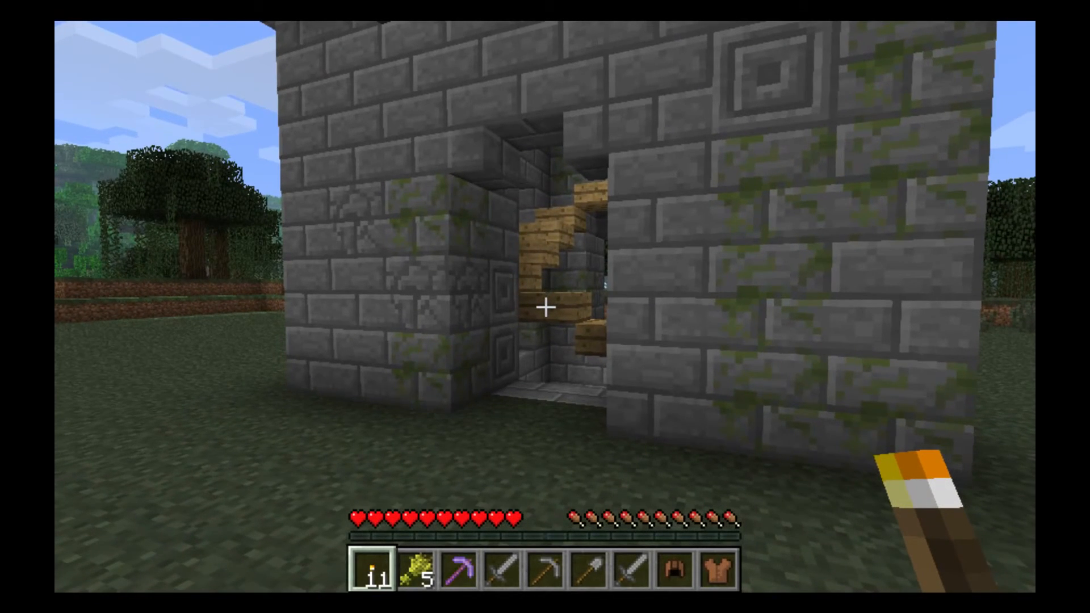
{"action": "key", "text": "Escape"}
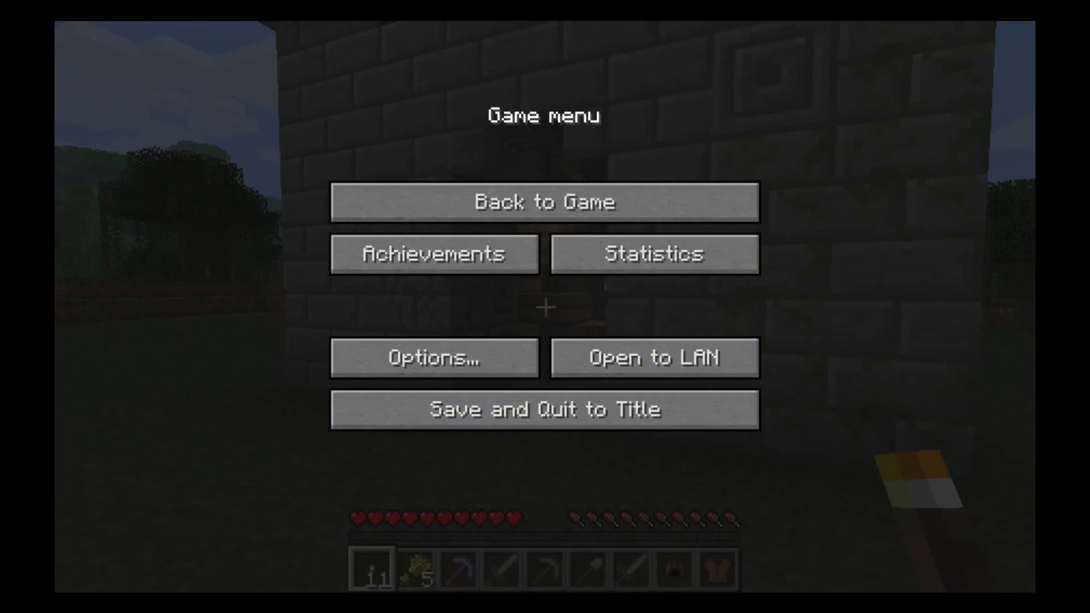